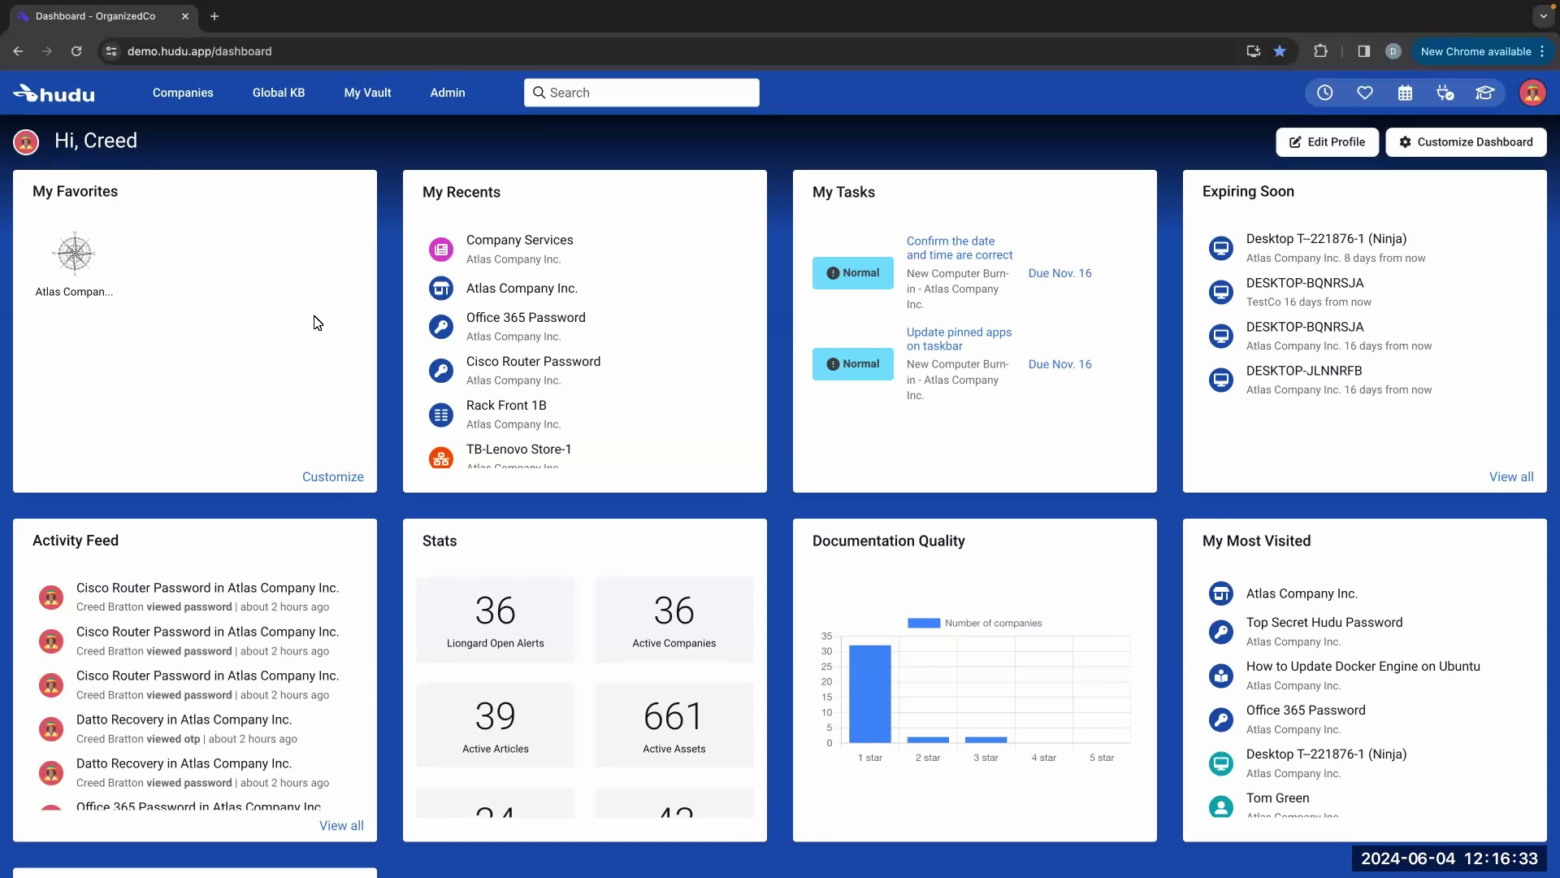
Step: Open the Atlas Company Inc. record from the Companies list
scroll(317, 322, down, 4)
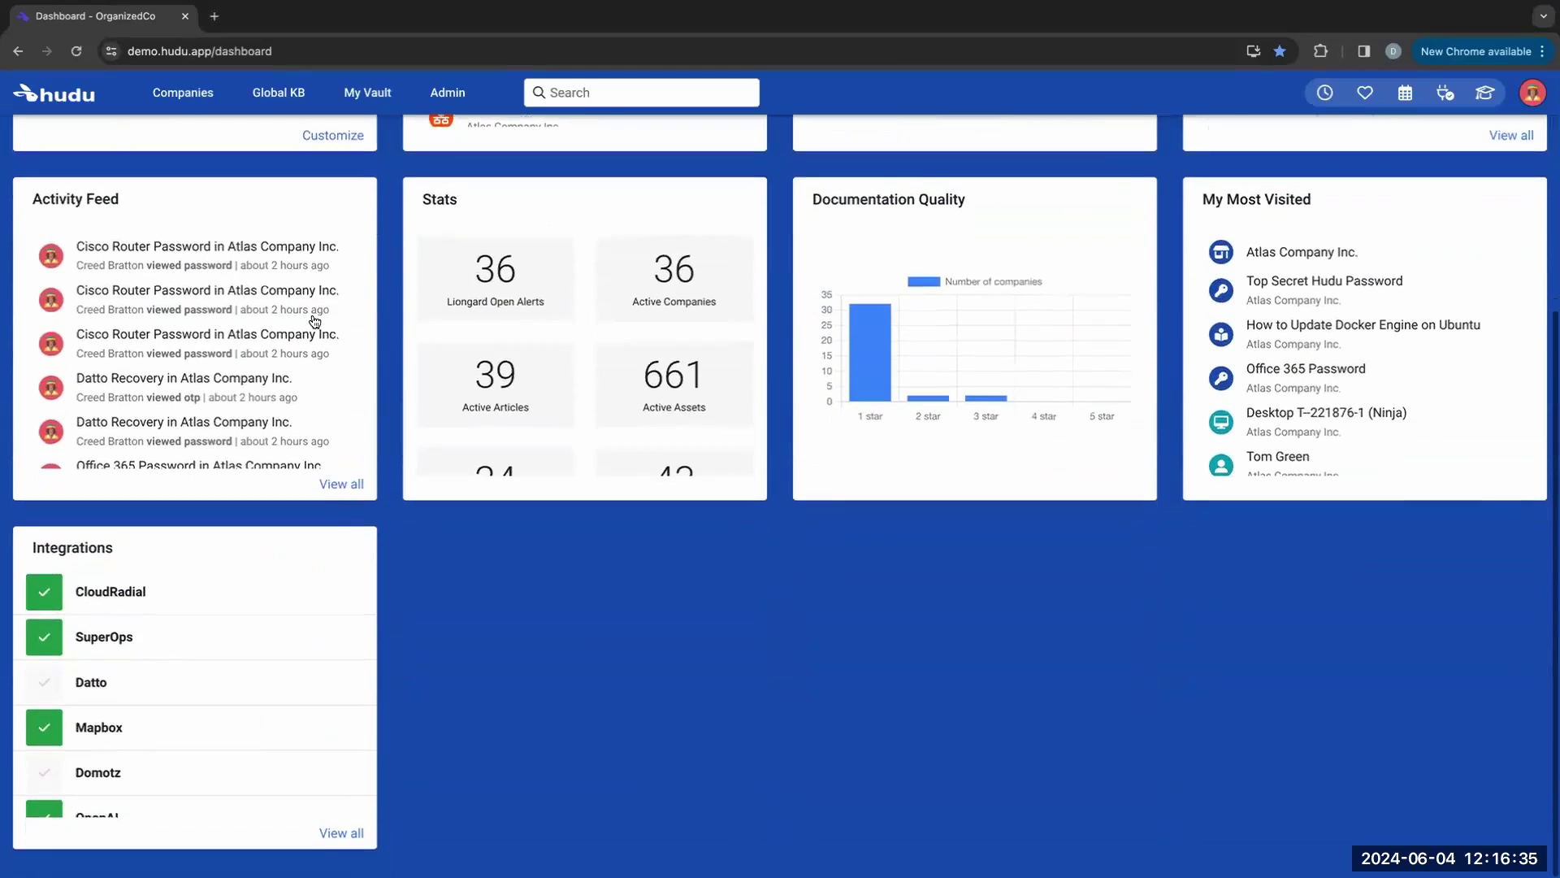
scroll(311, 319, down, 2)
scroll(312, 318, up, 2)
scroll(393, 316, up, 3)
scroll(393, 315, up, 2)
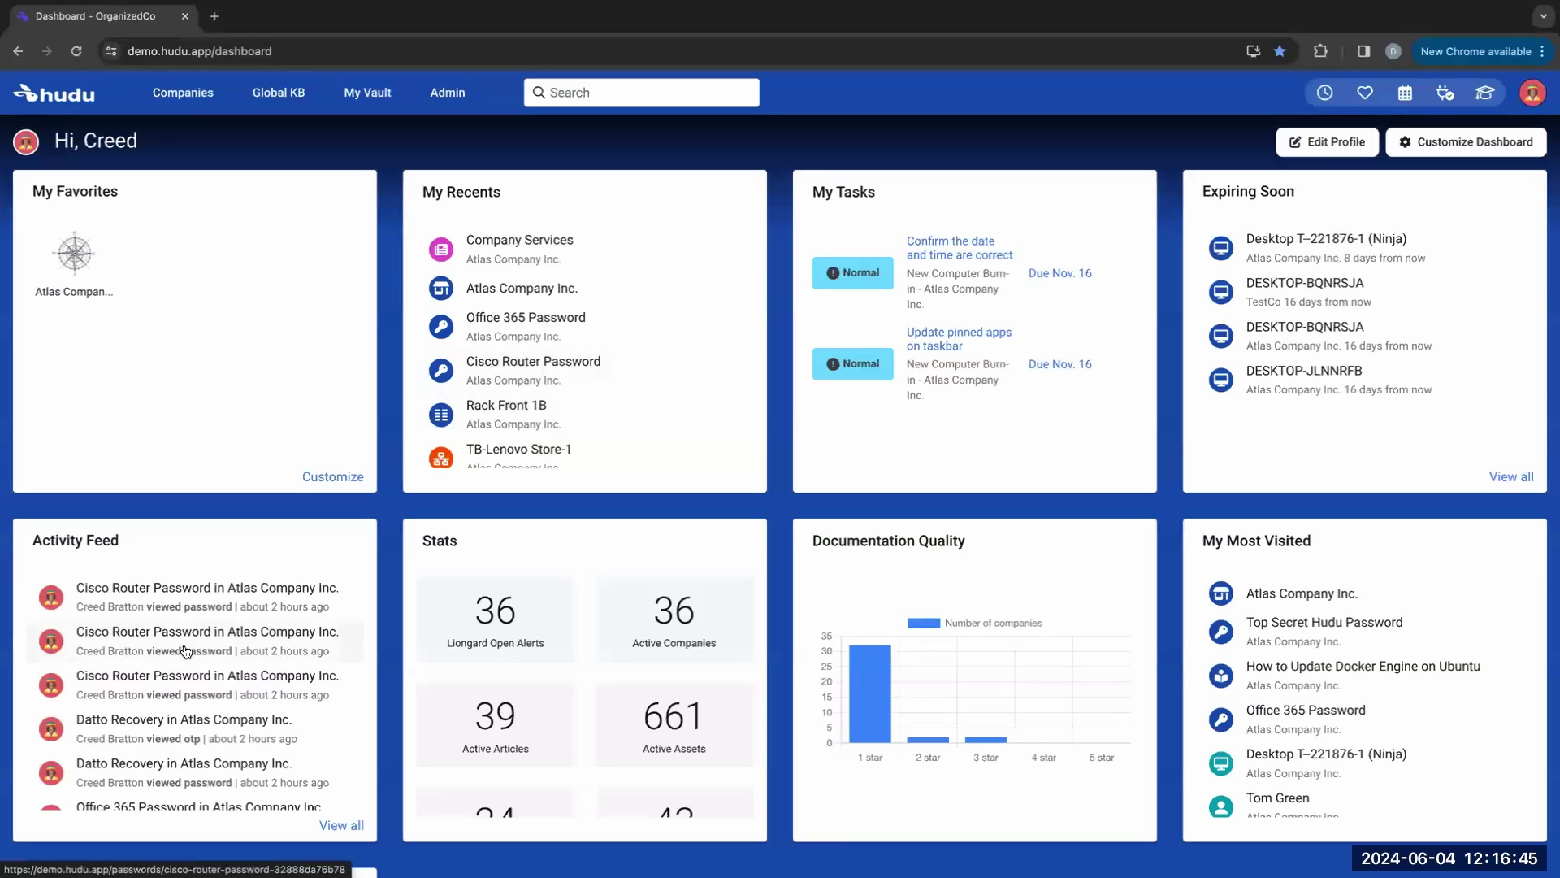
scroll(186, 650, down, 5)
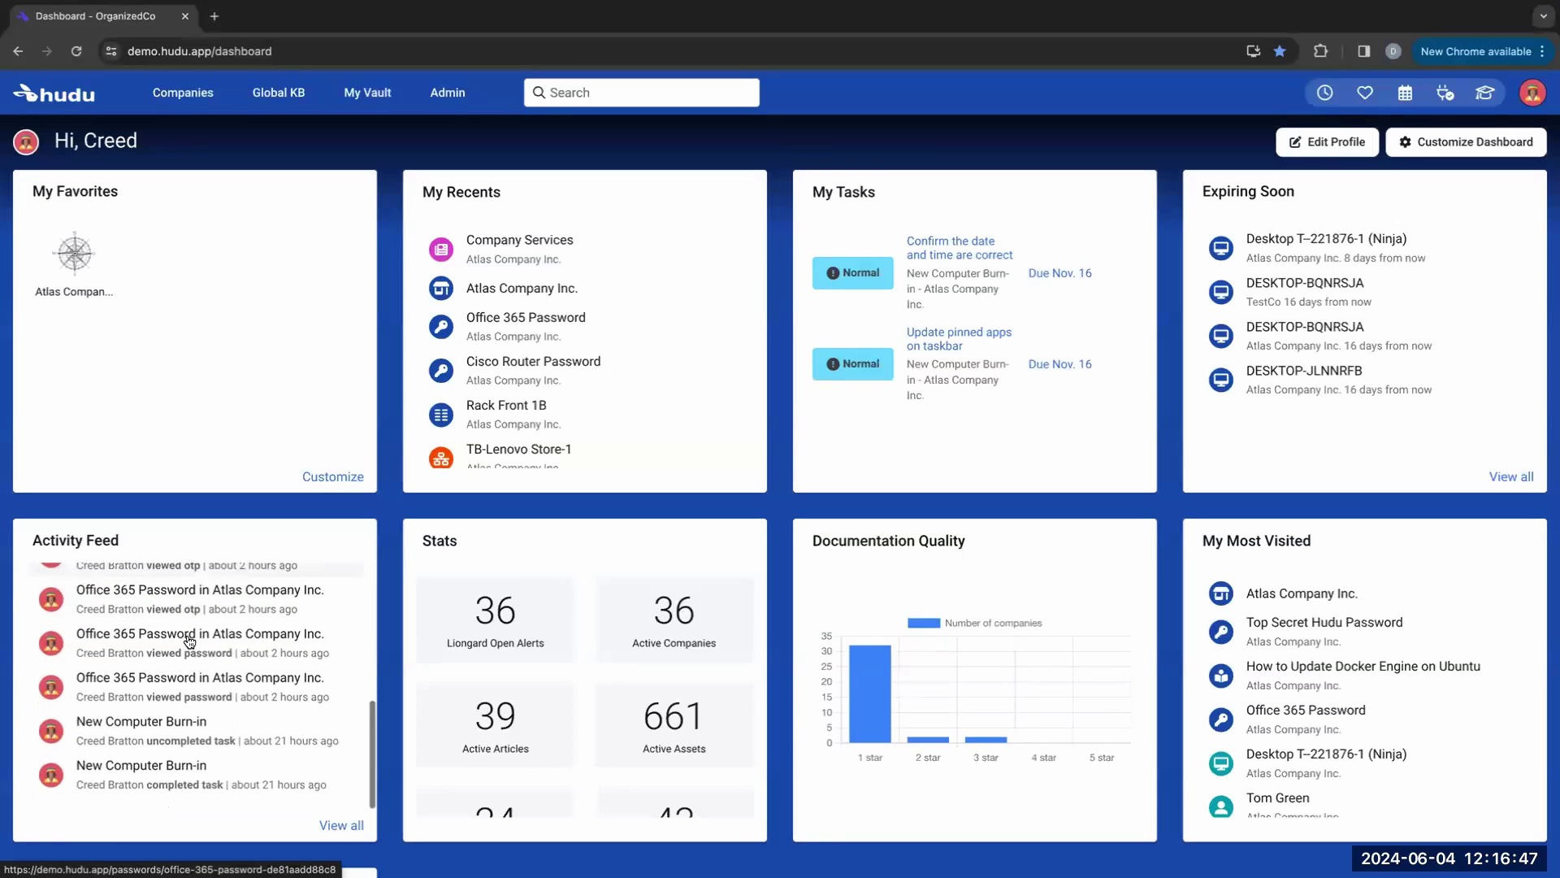
scroll(190, 642, up, 5)
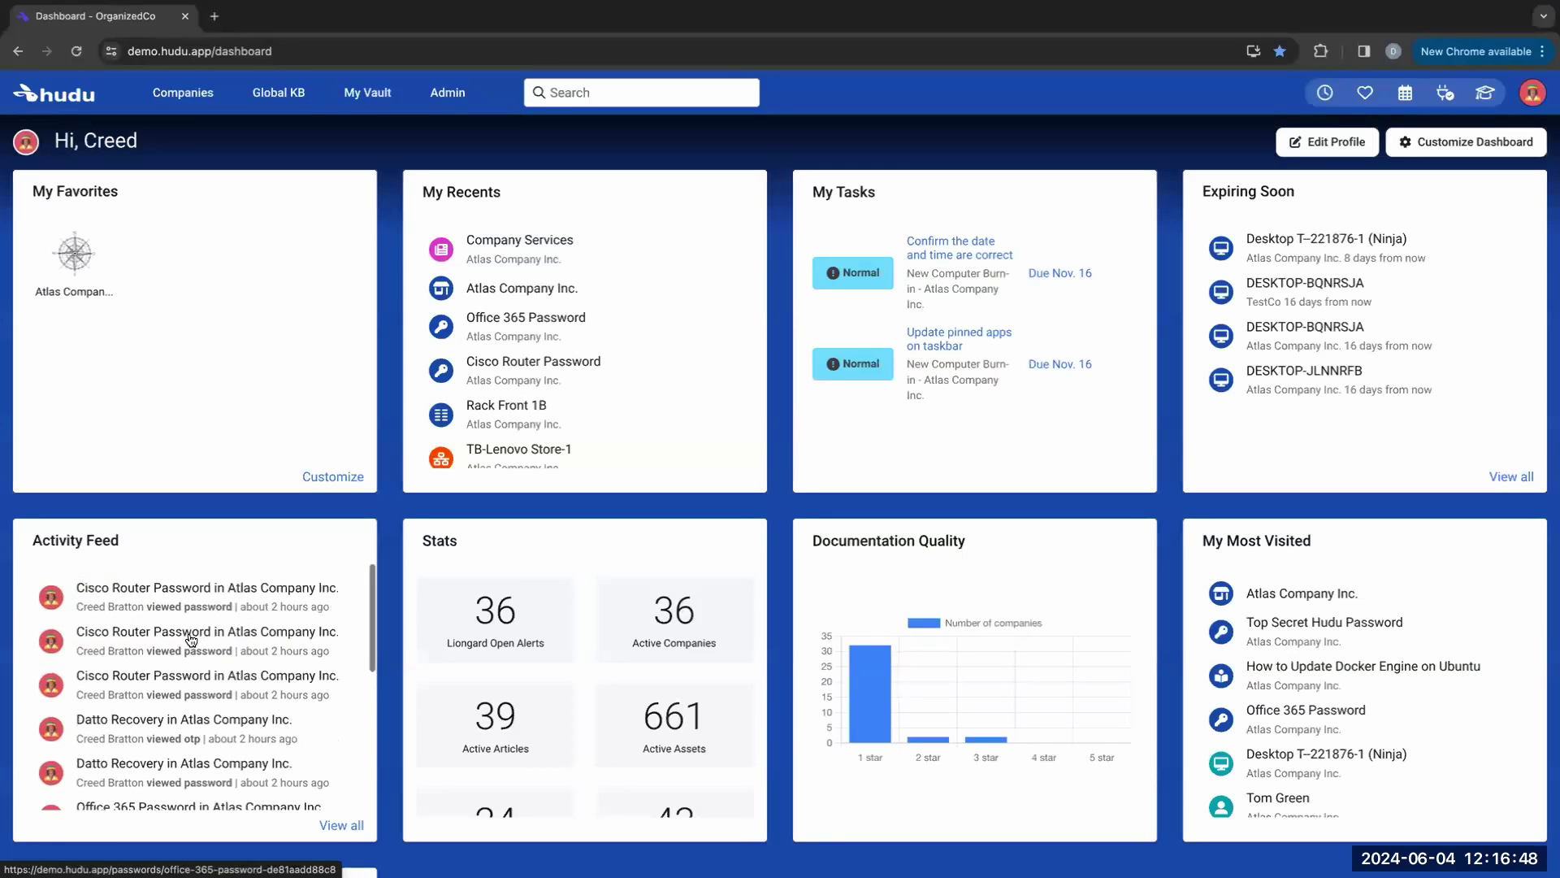
click(185, 94)
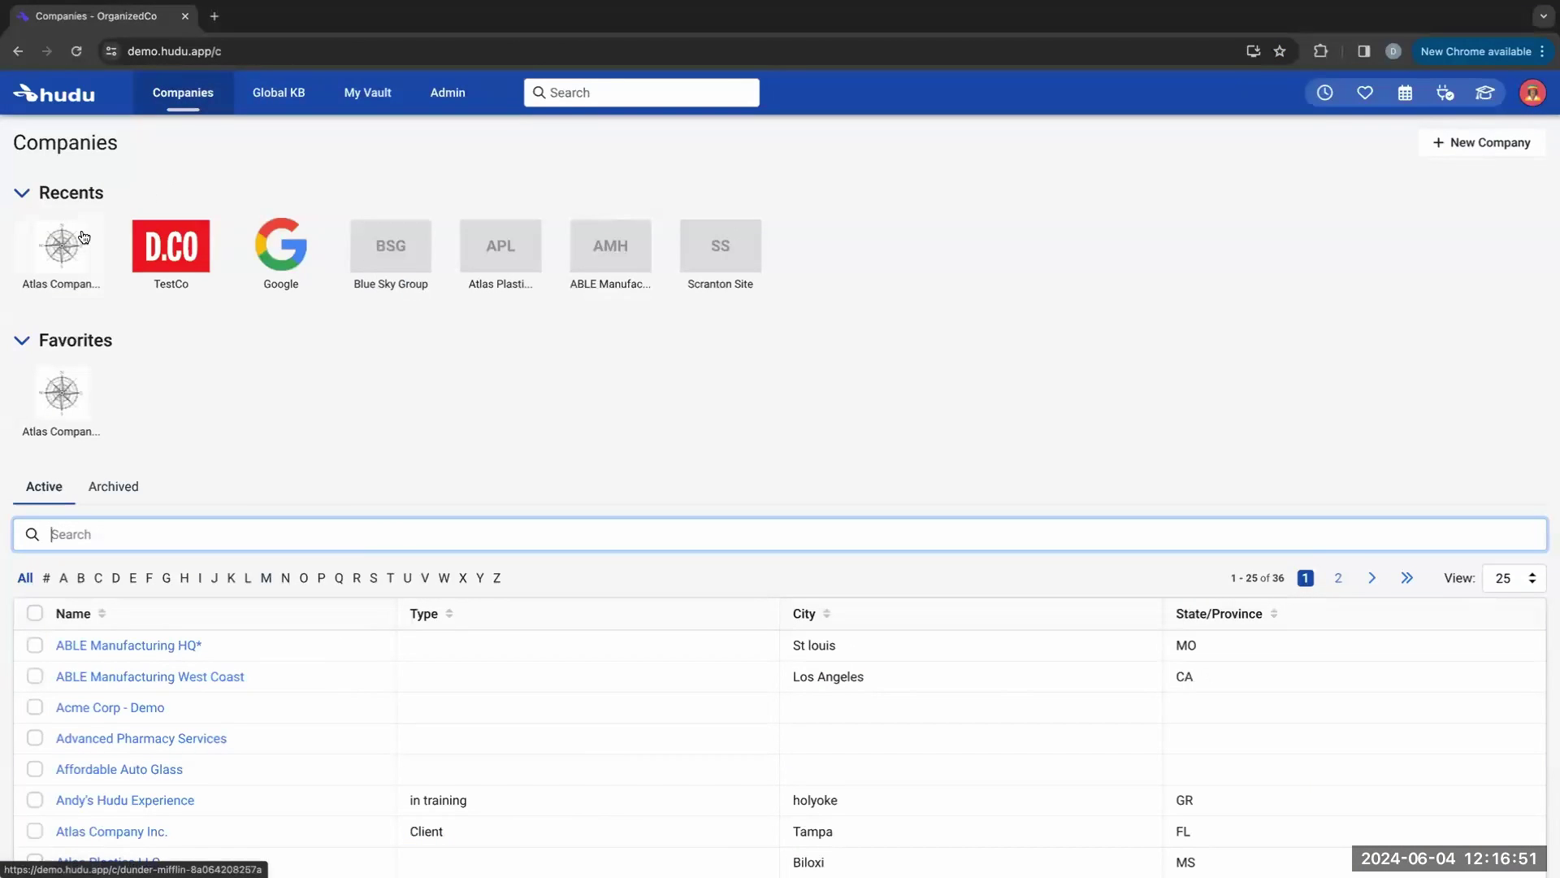
click(71, 255)
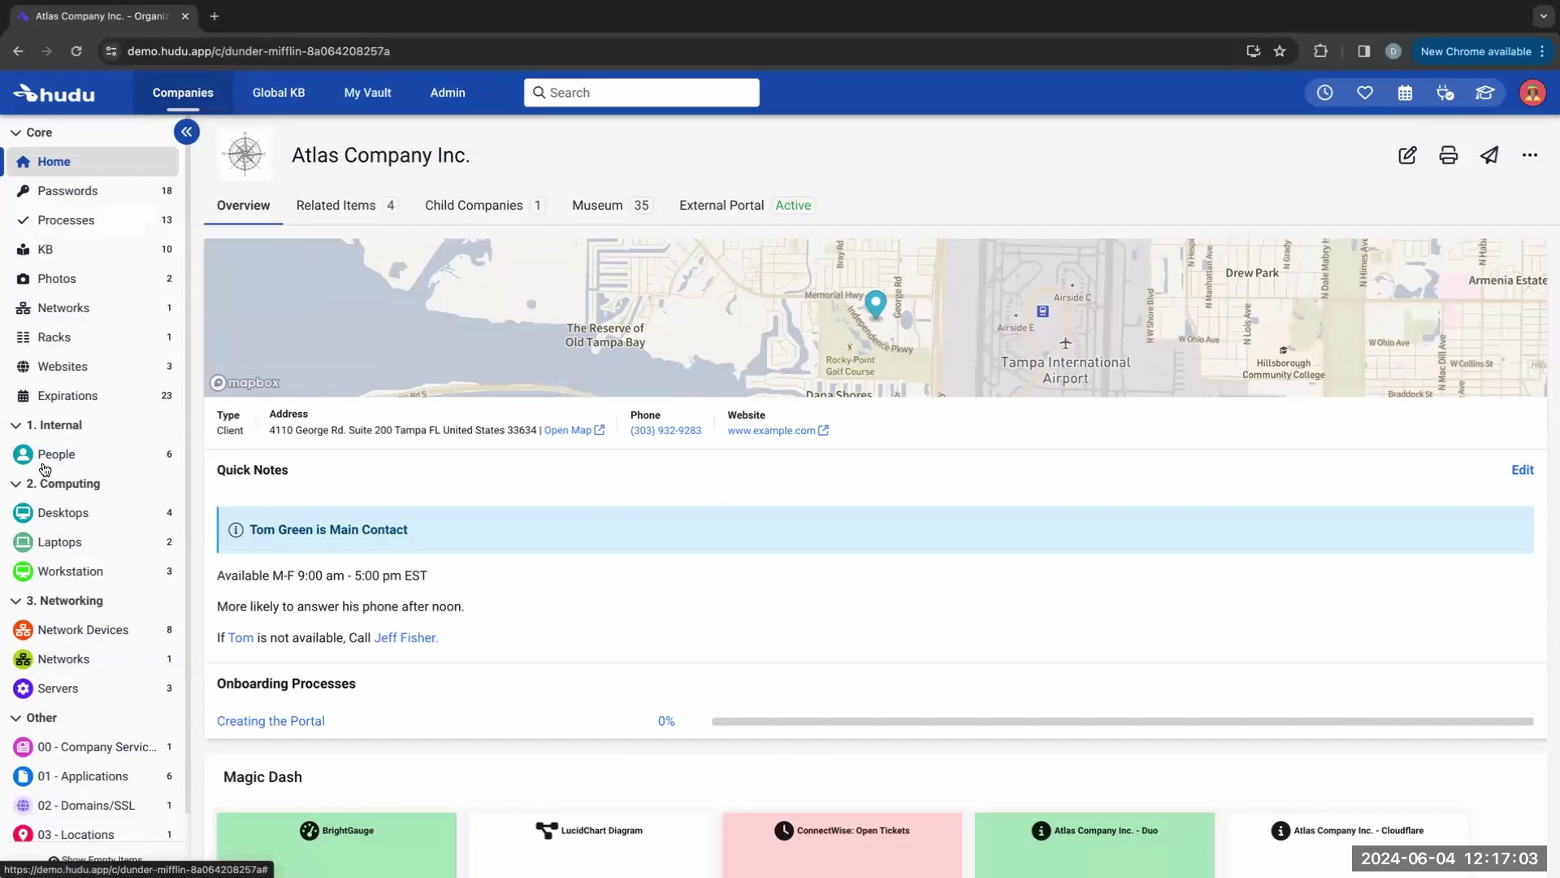
Step: Scroll through the overview's map, contact details, quick notes, onboarding processes and Magic Dash
scroll(62, 565, down, 1)
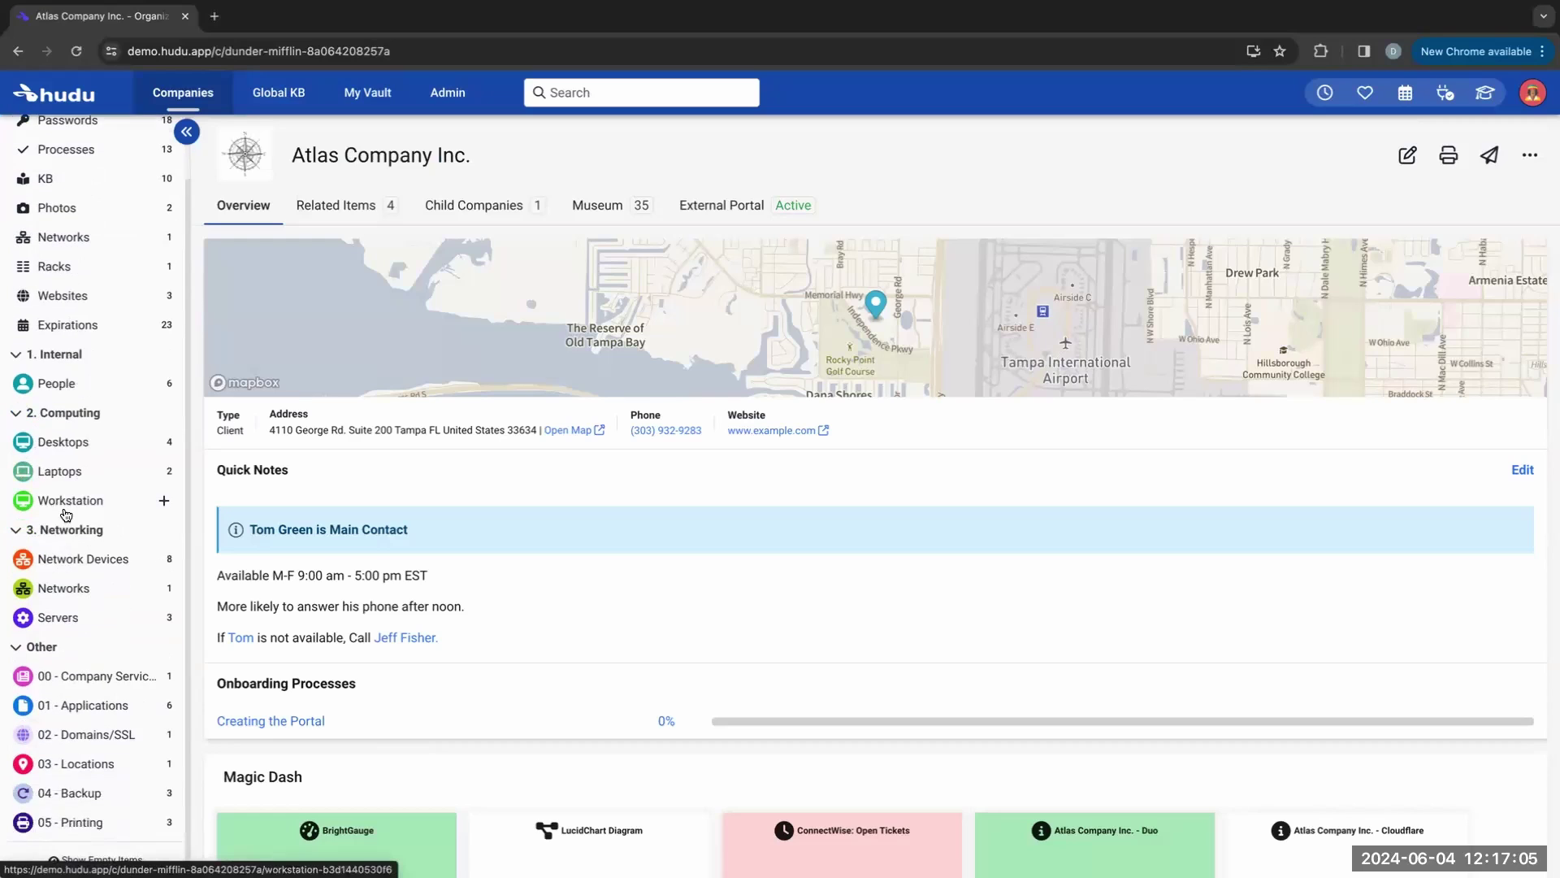
scroll(66, 514, up, 1)
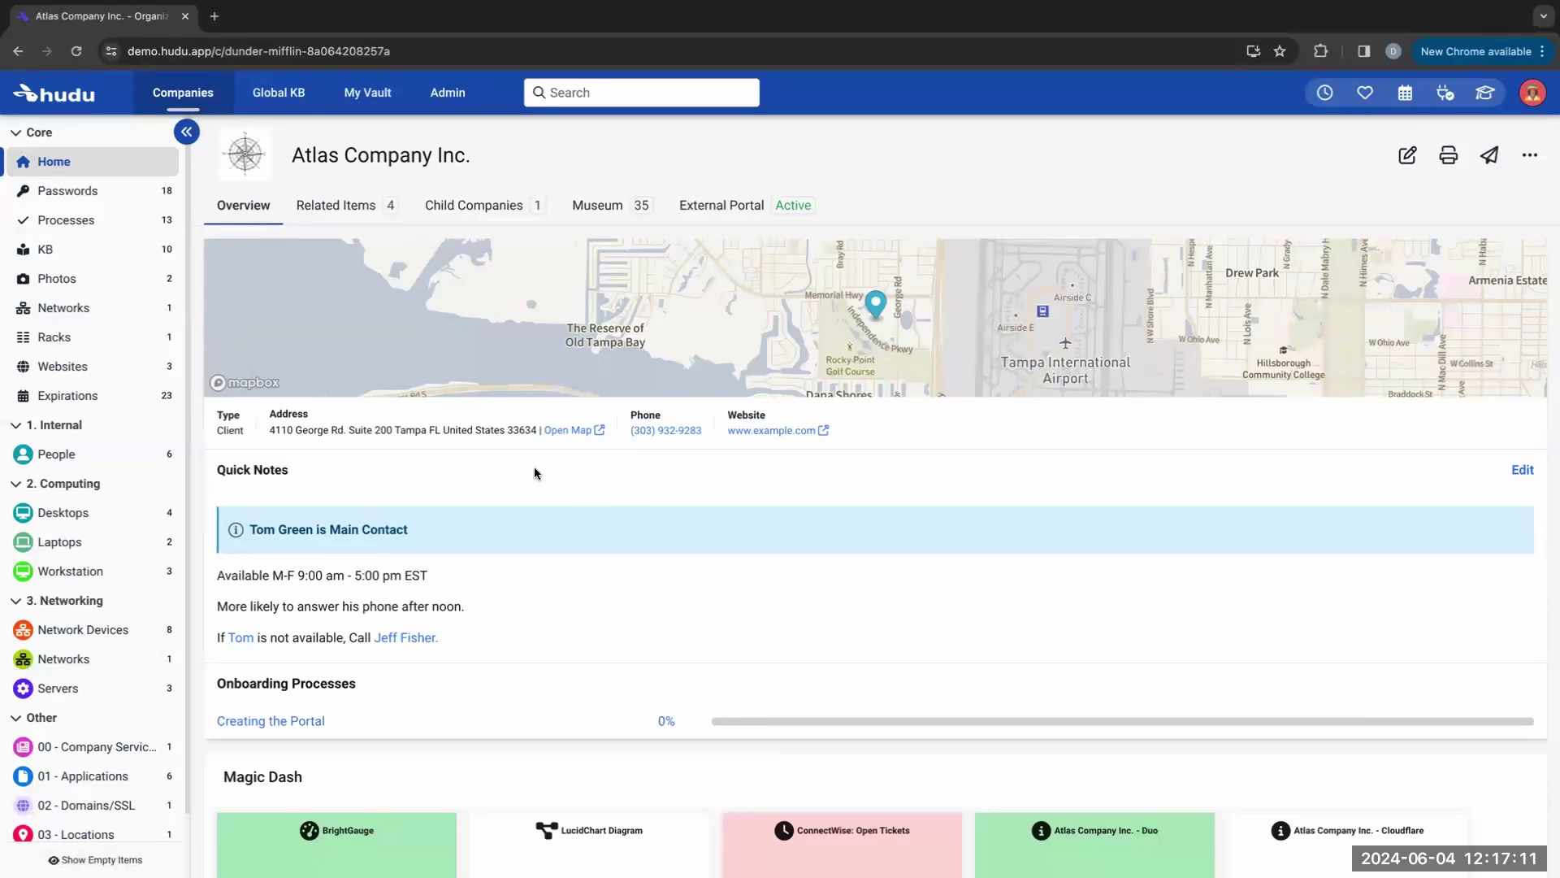
scroll(534, 471, down, 1)
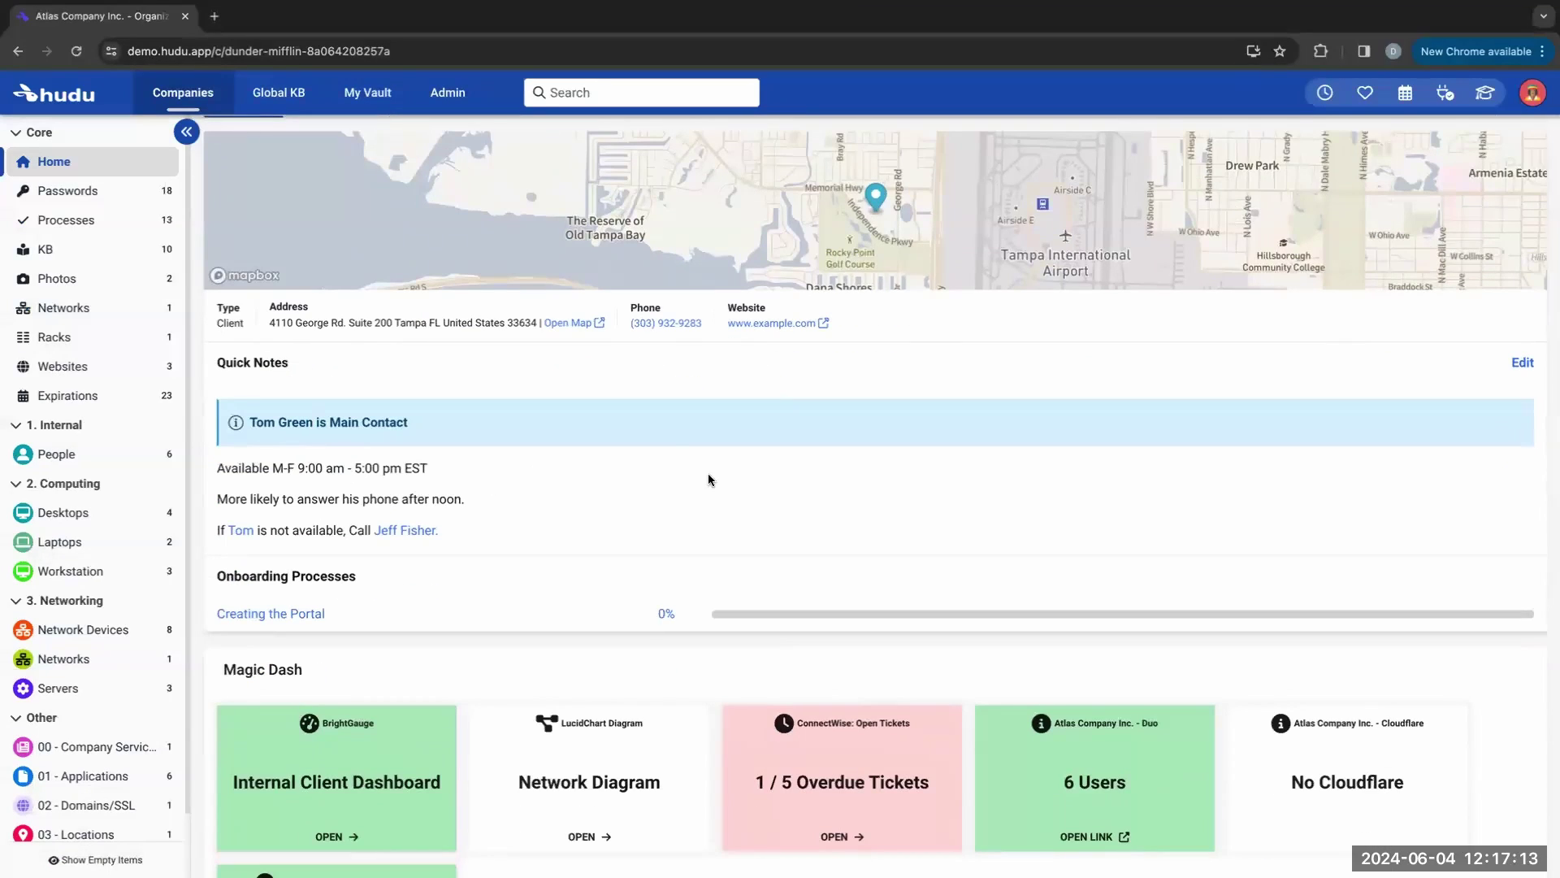
scroll(601, 486, down, 10)
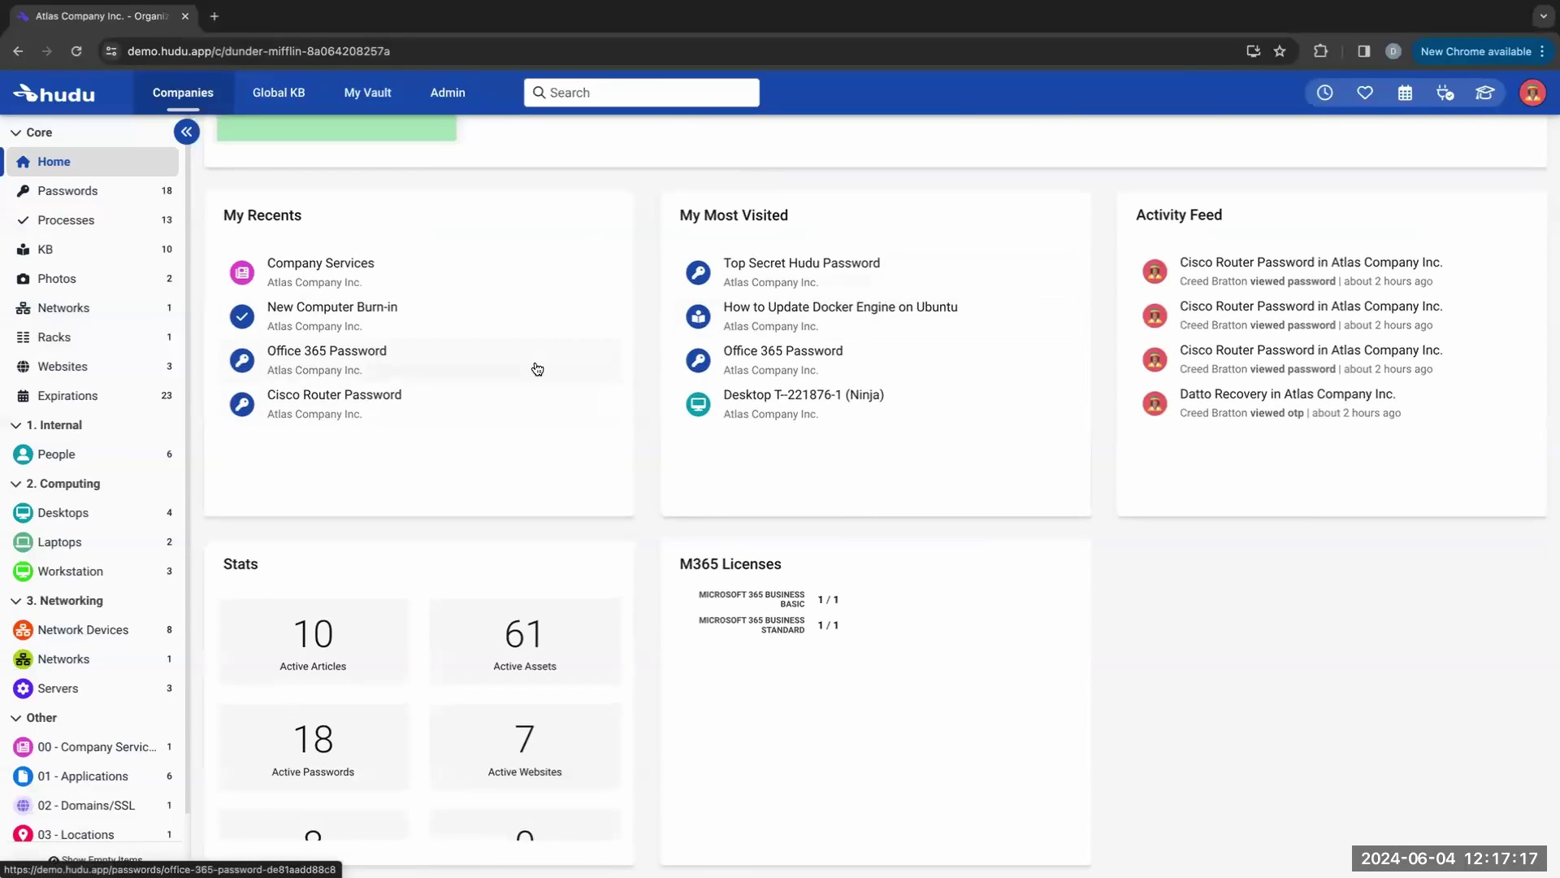
scroll(538, 369, up, 4)
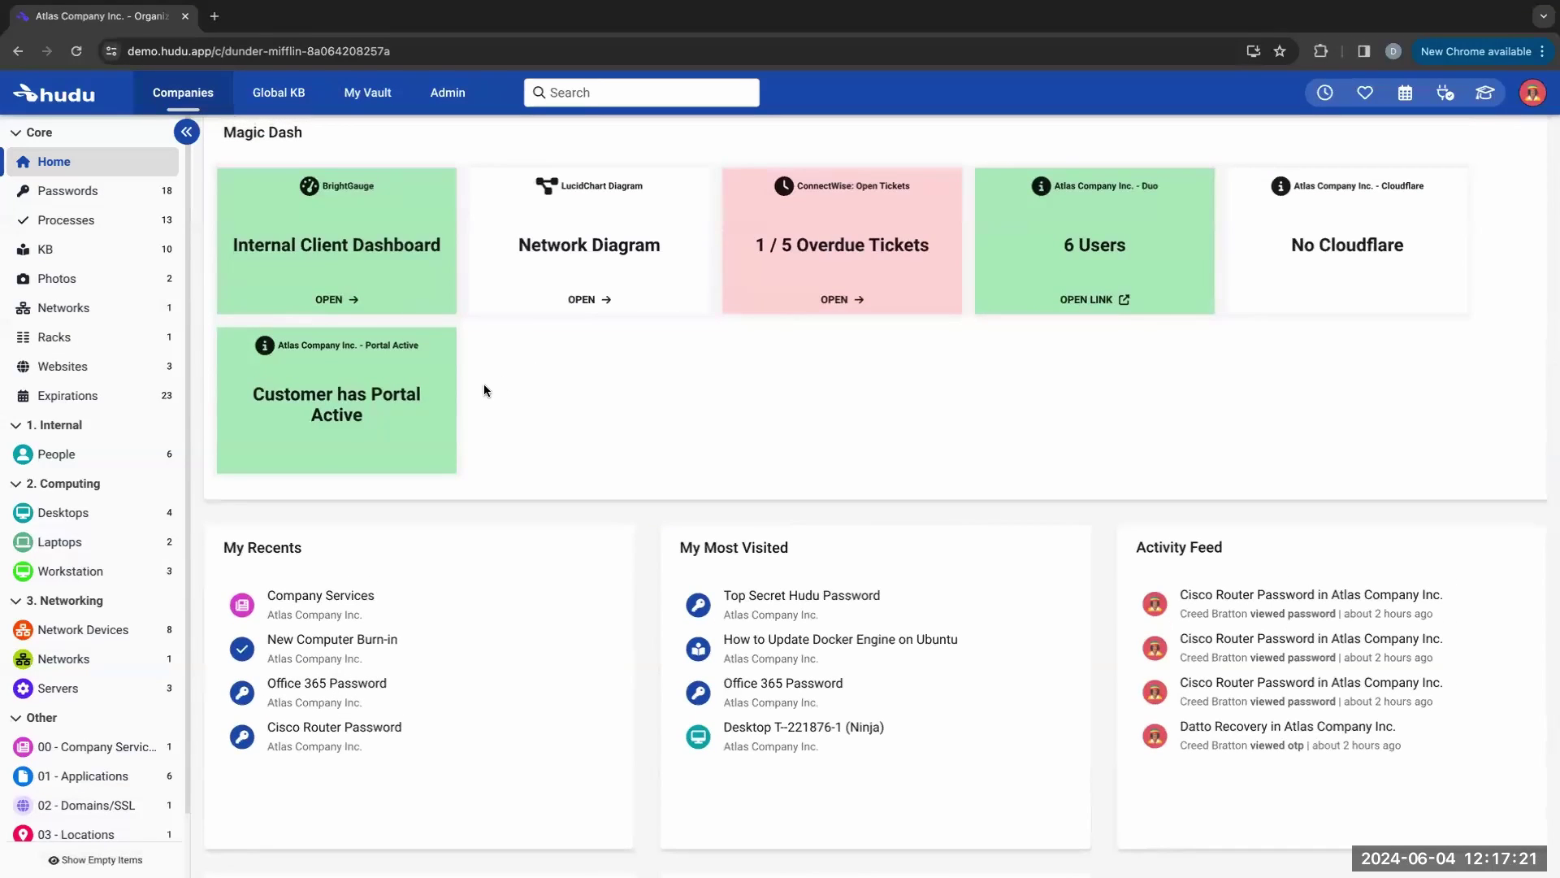
scroll(485, 384, up, 2)
scroll(484, 384, up, 1)
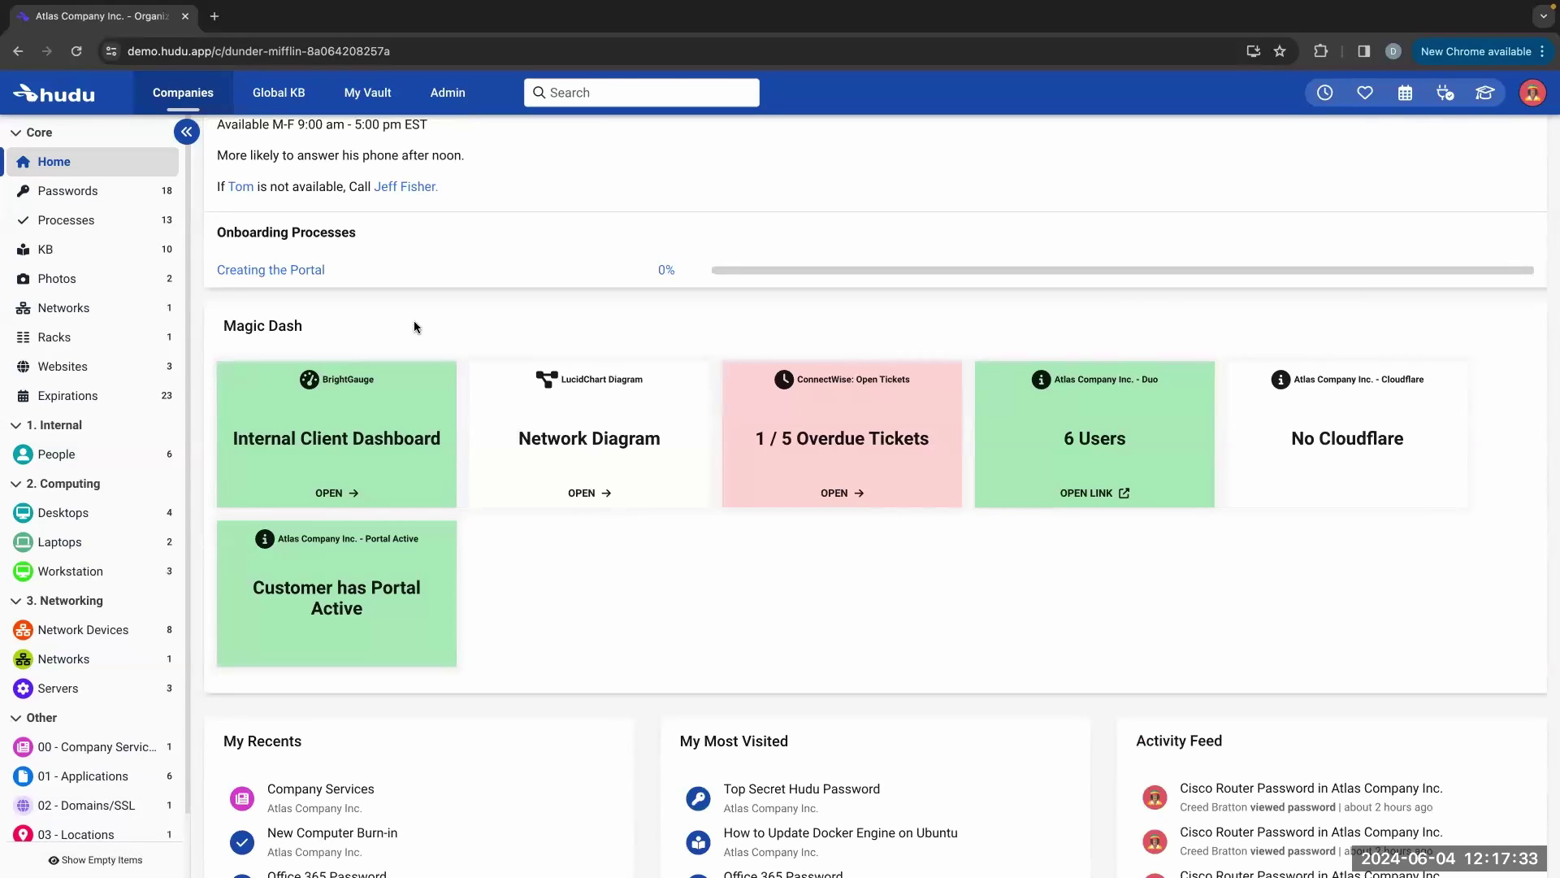
scroll(413, 321, up, 5)
scroll(553, 305, up, 1)
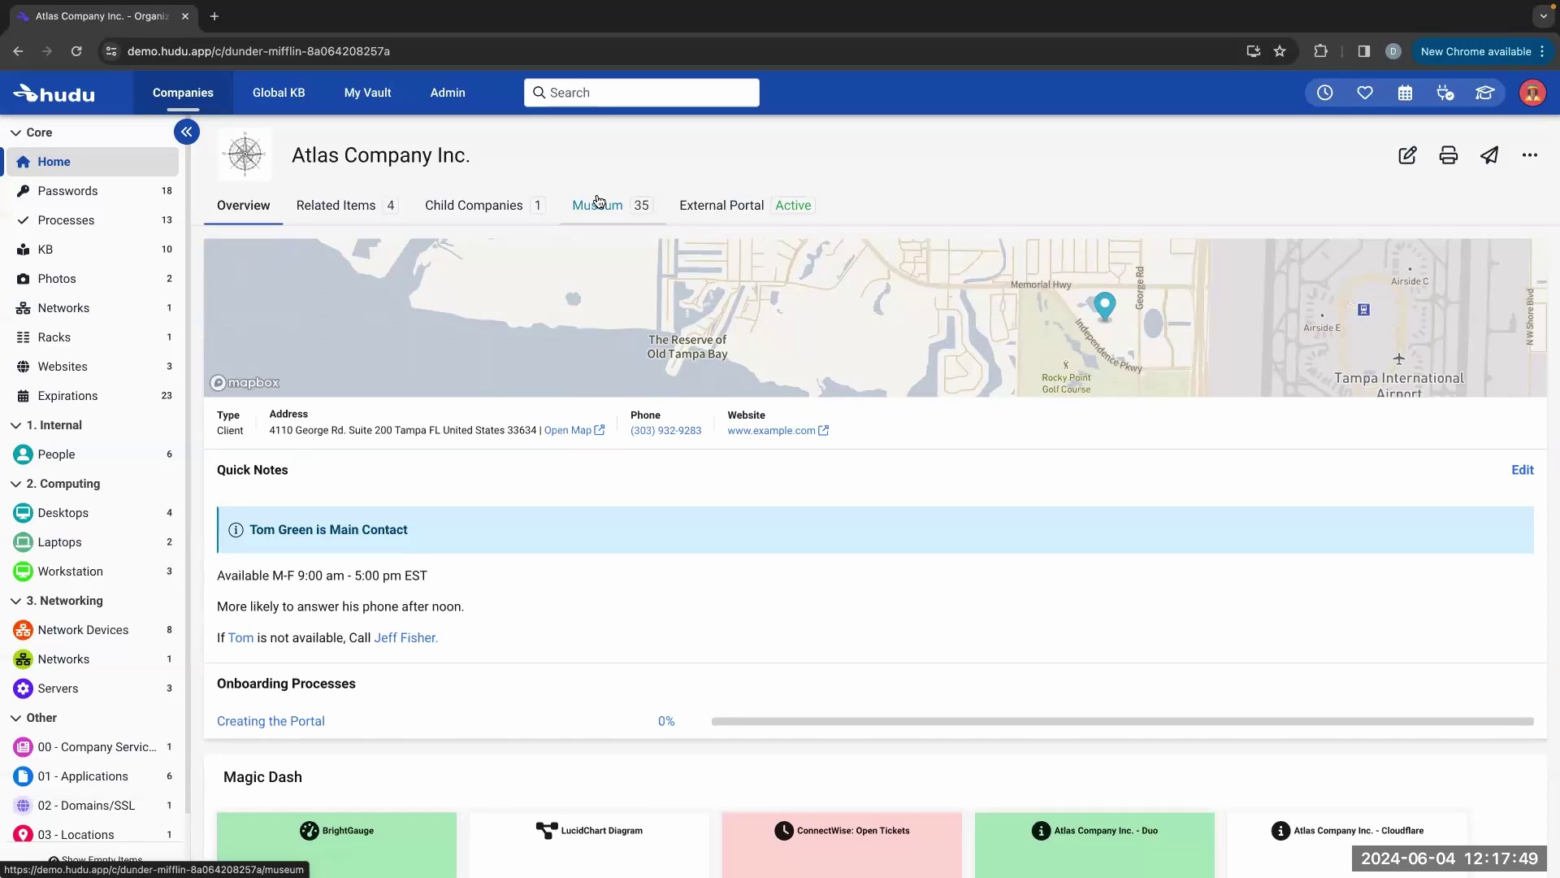
Step: List Atlas Company's passwords and copy the Cisco Router username and Office 365 one-time password
click(85, 195)
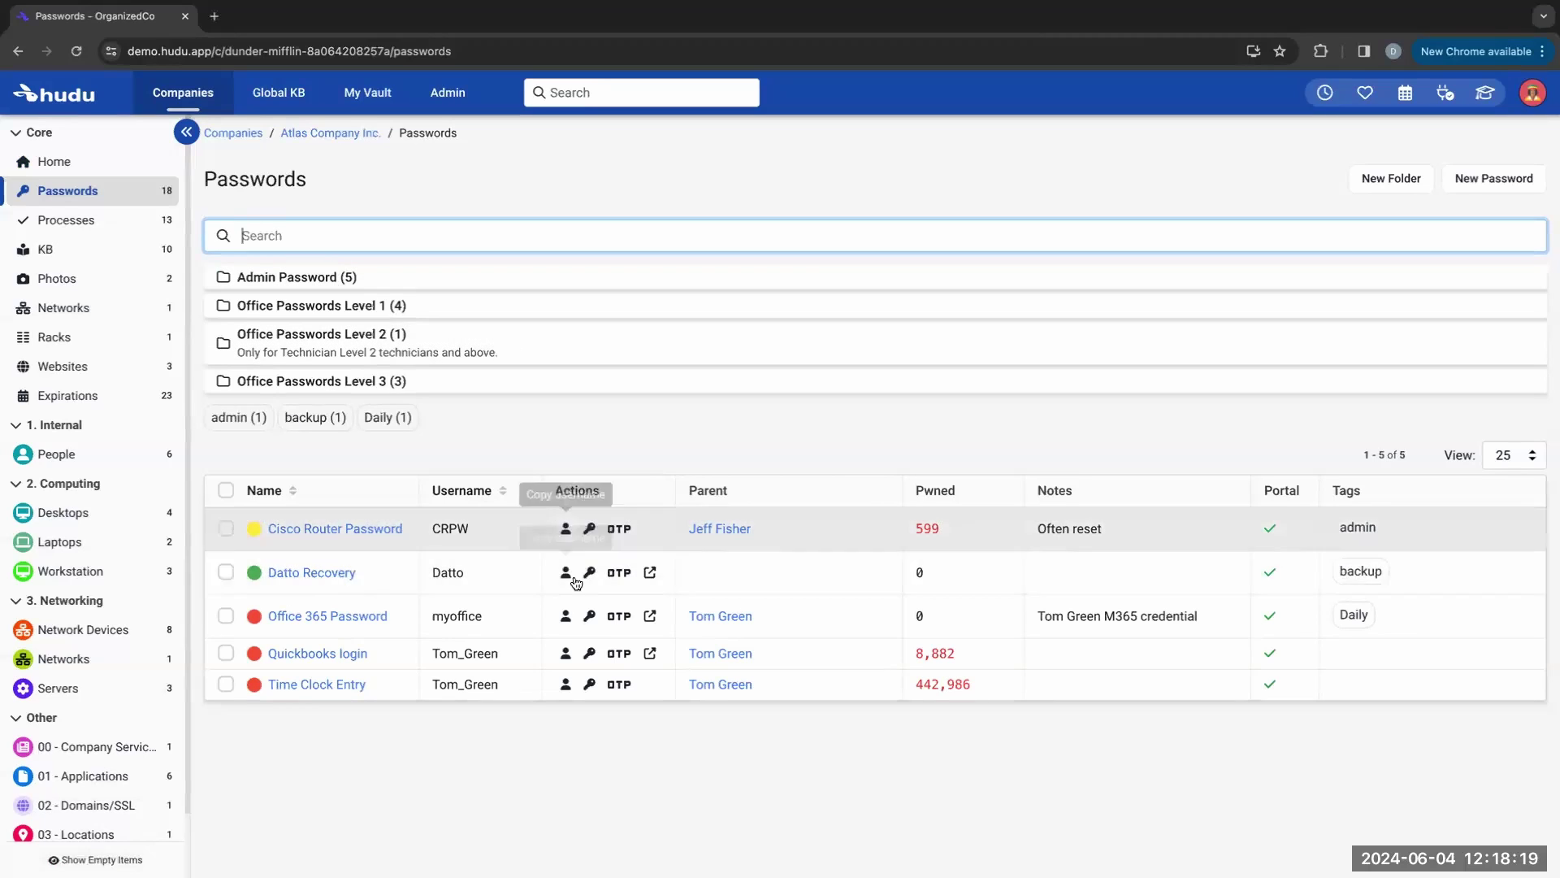
click(567, 617)
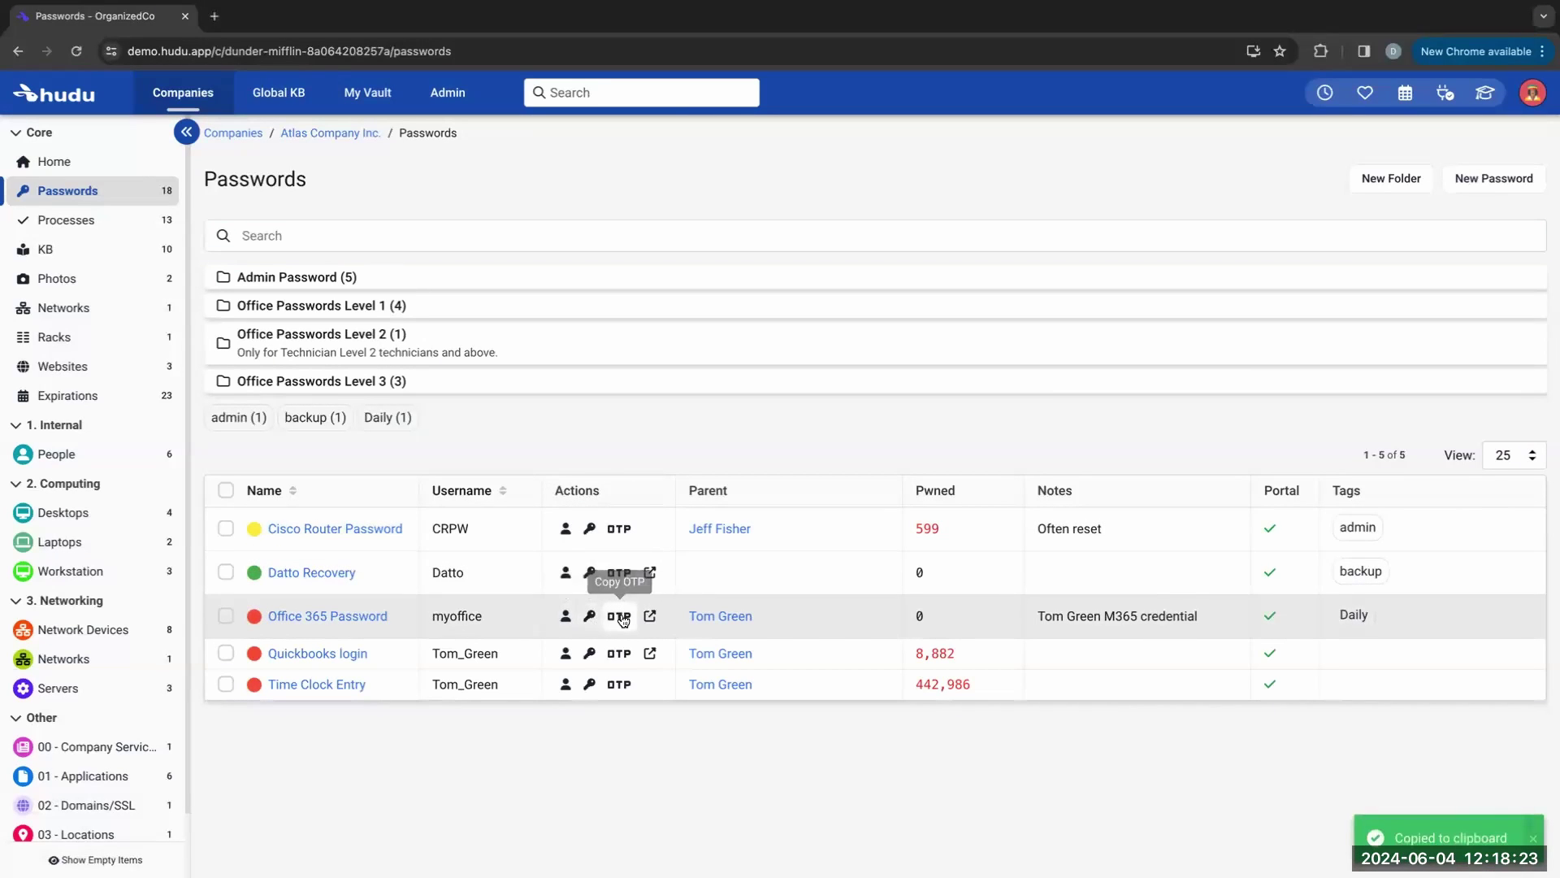
click(620, 617)
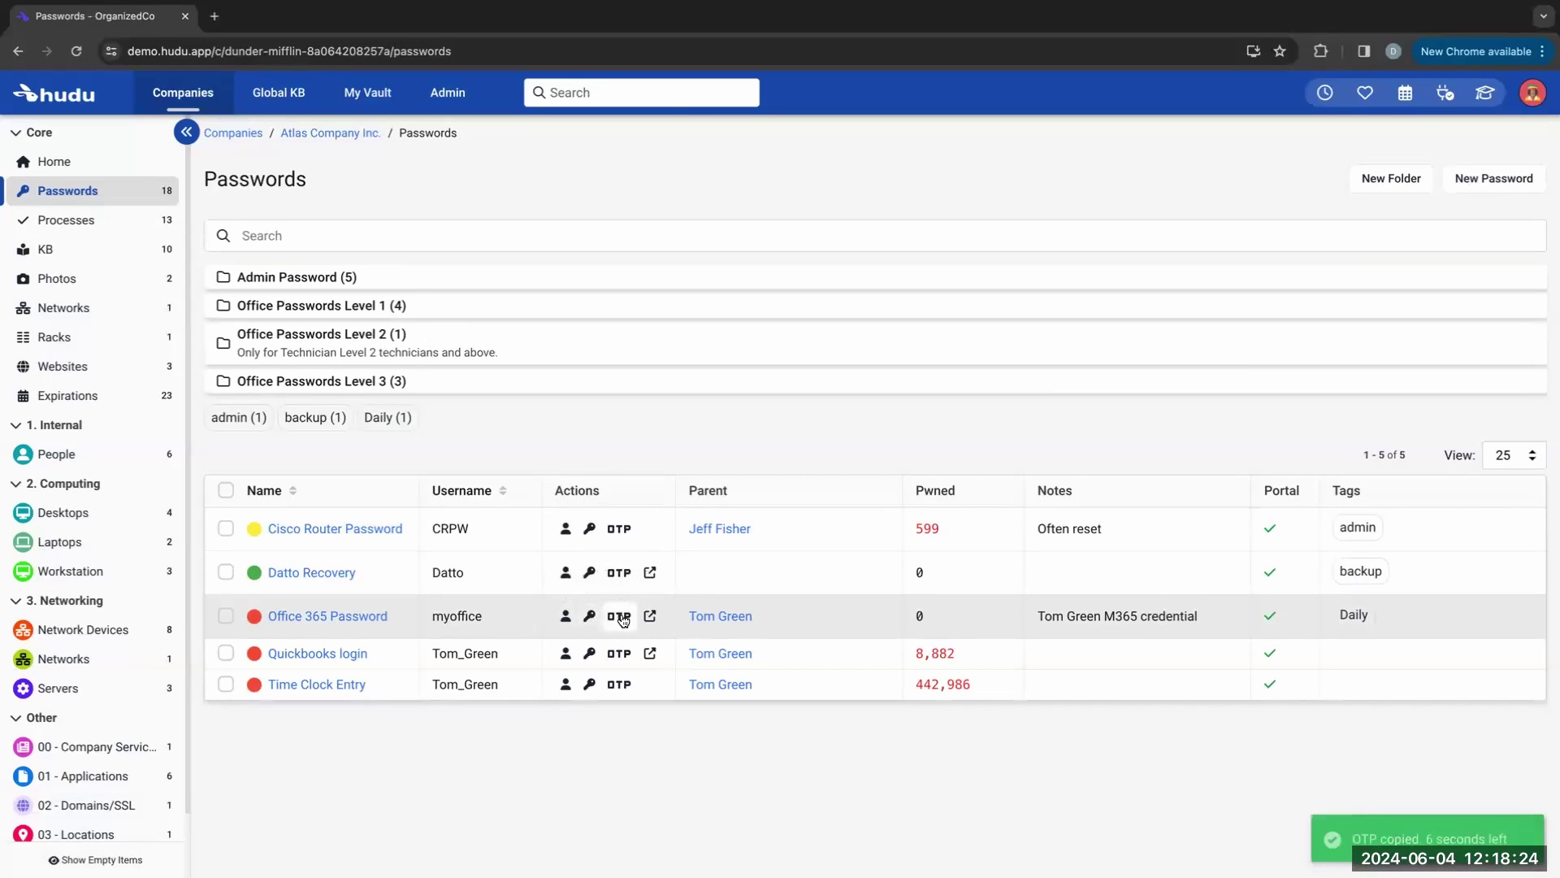
Step: Open the Office 365 Password record and reveal its password and one-time password
click(316, 618)
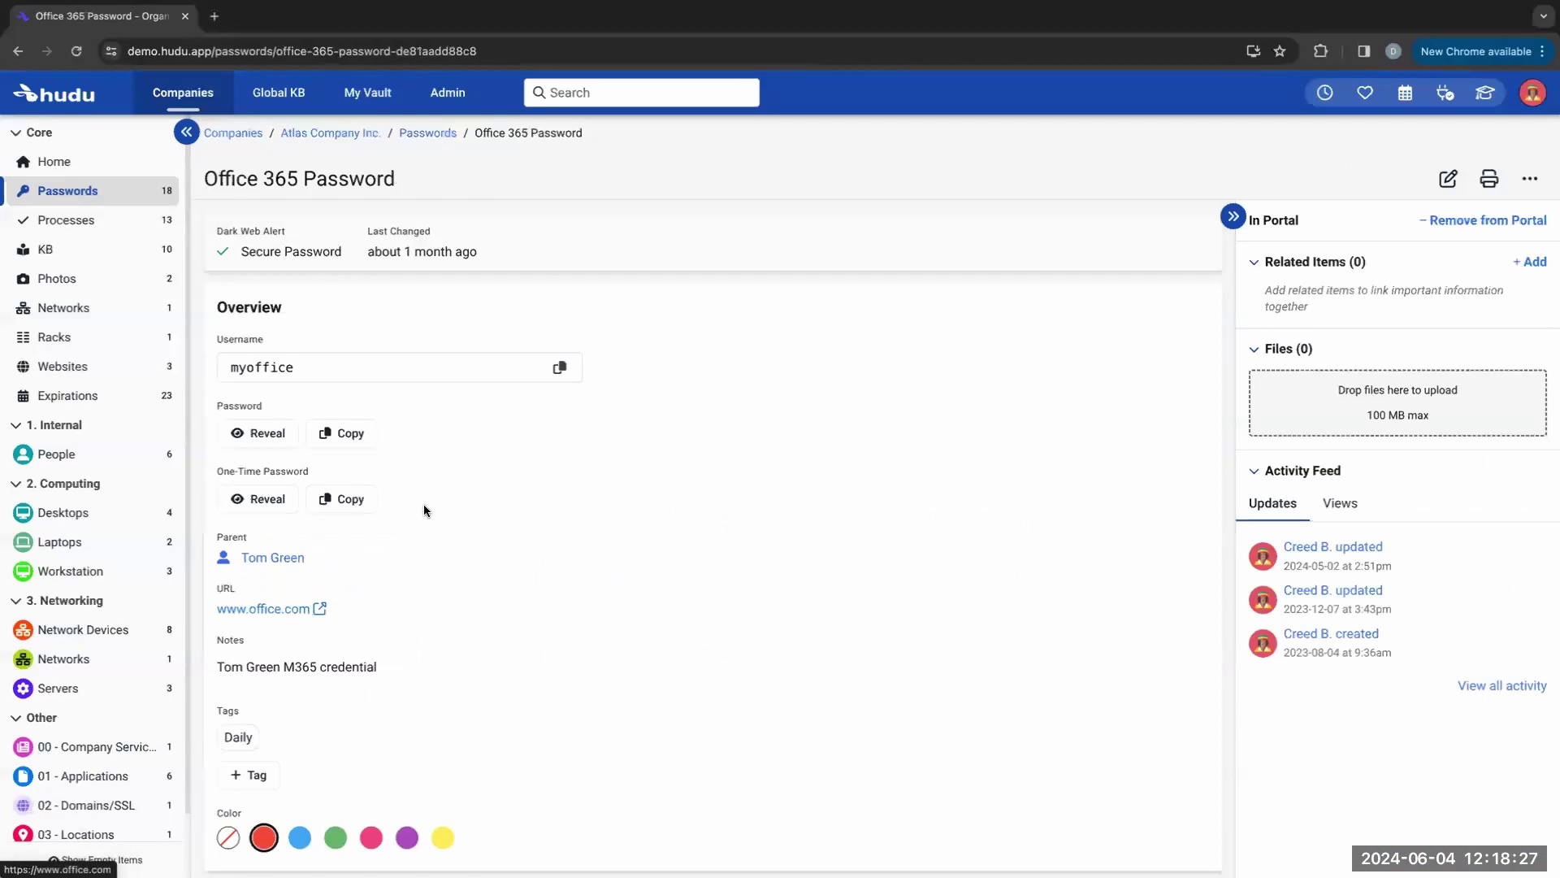
click(329, 439)
click(267, 435)
click(333, 561)
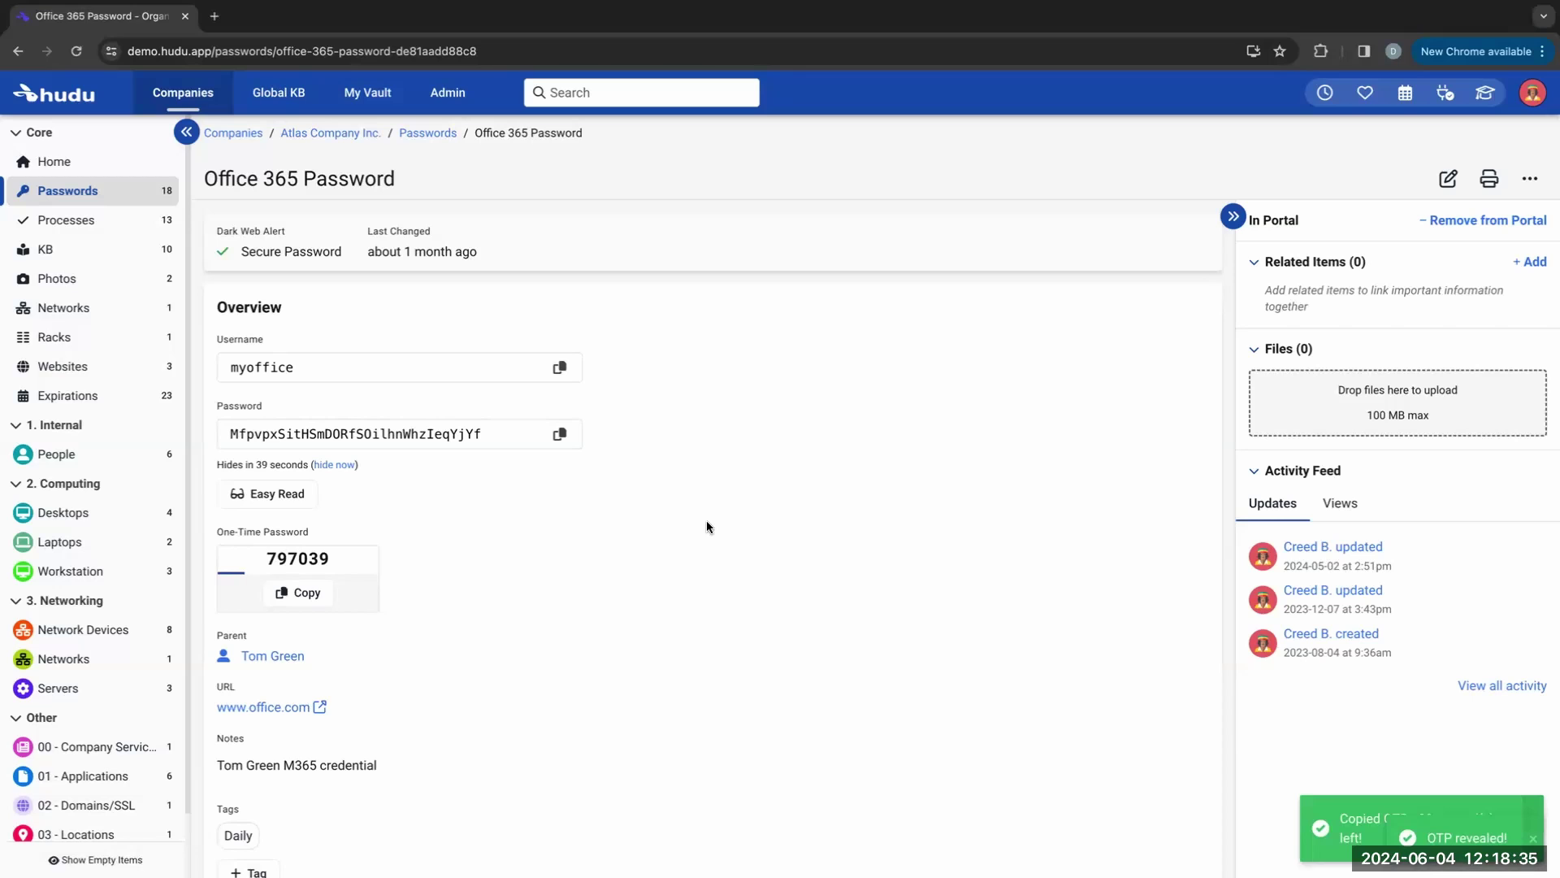
scroll(706, 520, down, 6)
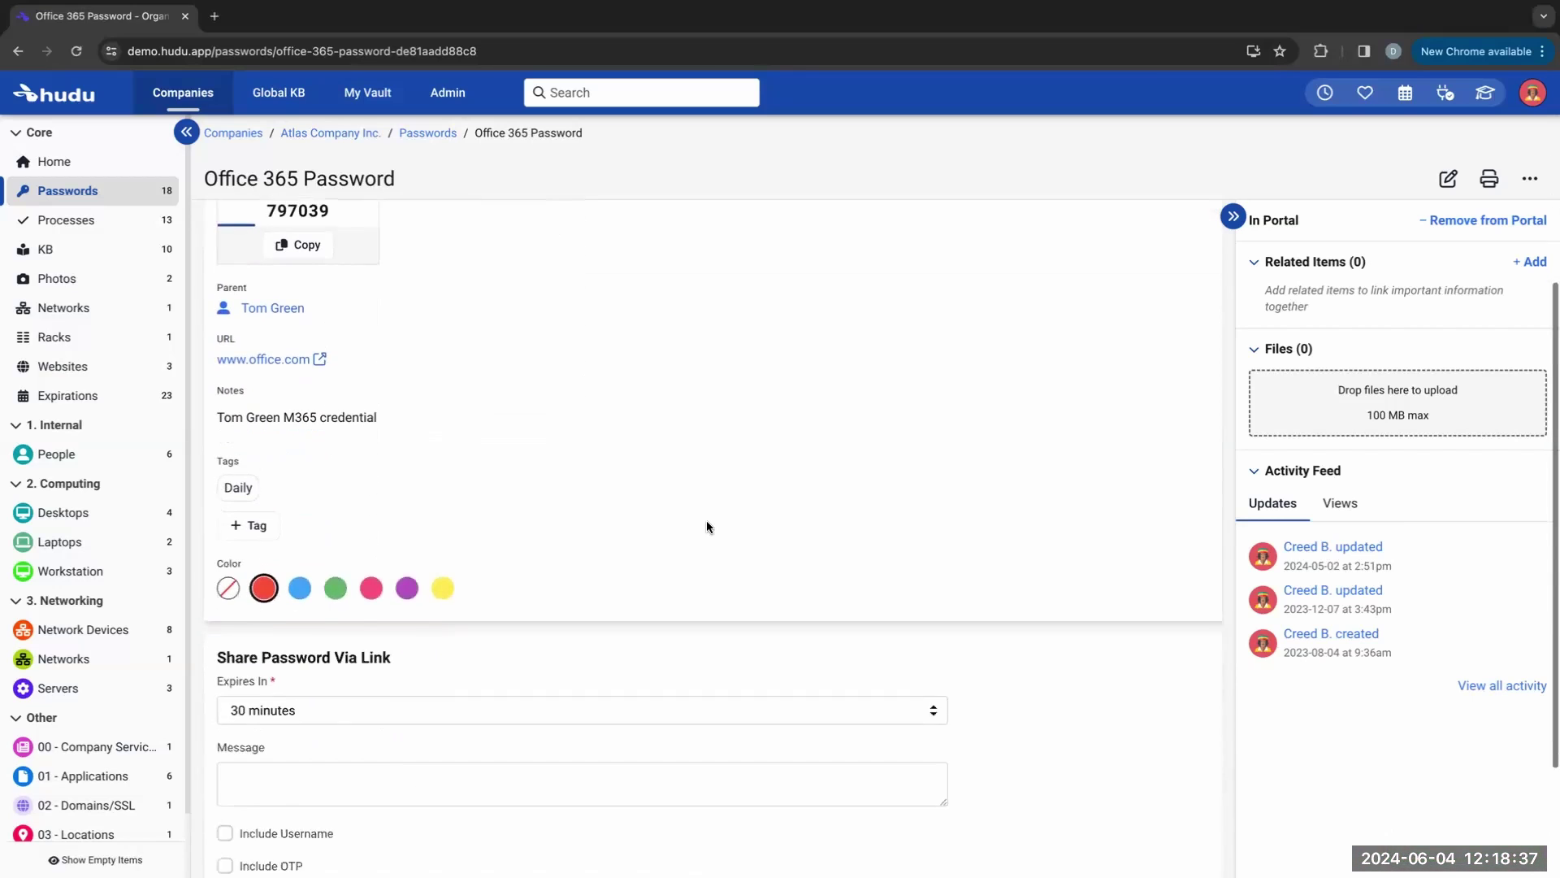
Step: Set the share link to 60 minutes, including username, OTP and notes, expiring after first view
click(557, 531)
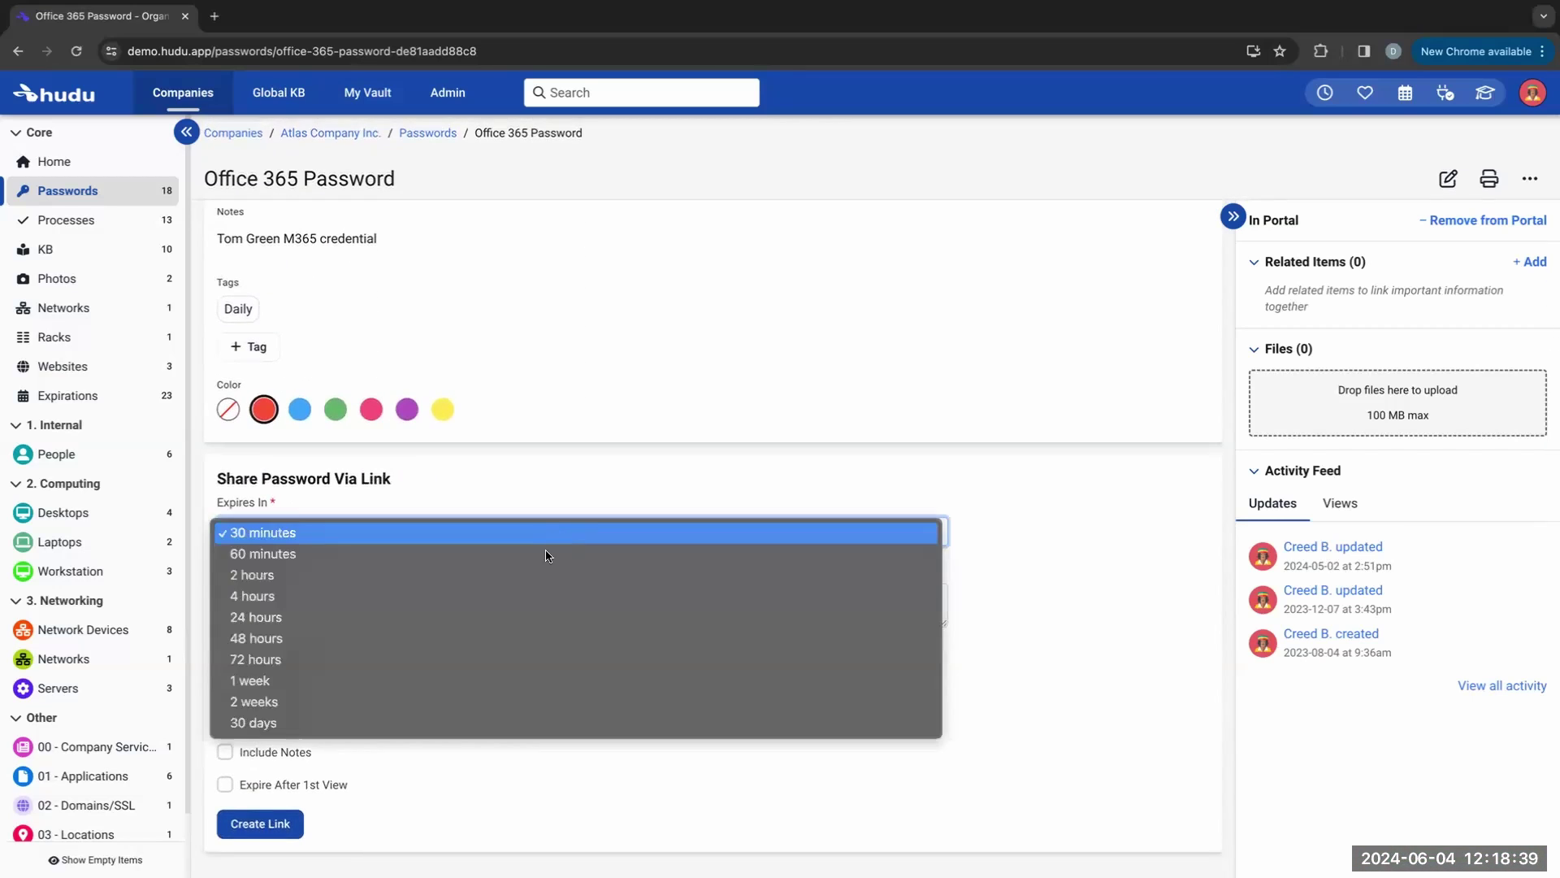
click(543, 558)
click(225, 654)
click(225, 687)
click(223, 753)
click(226, 785)
Step: Create the password share link, copy it, then expire it again
click(268, 823)
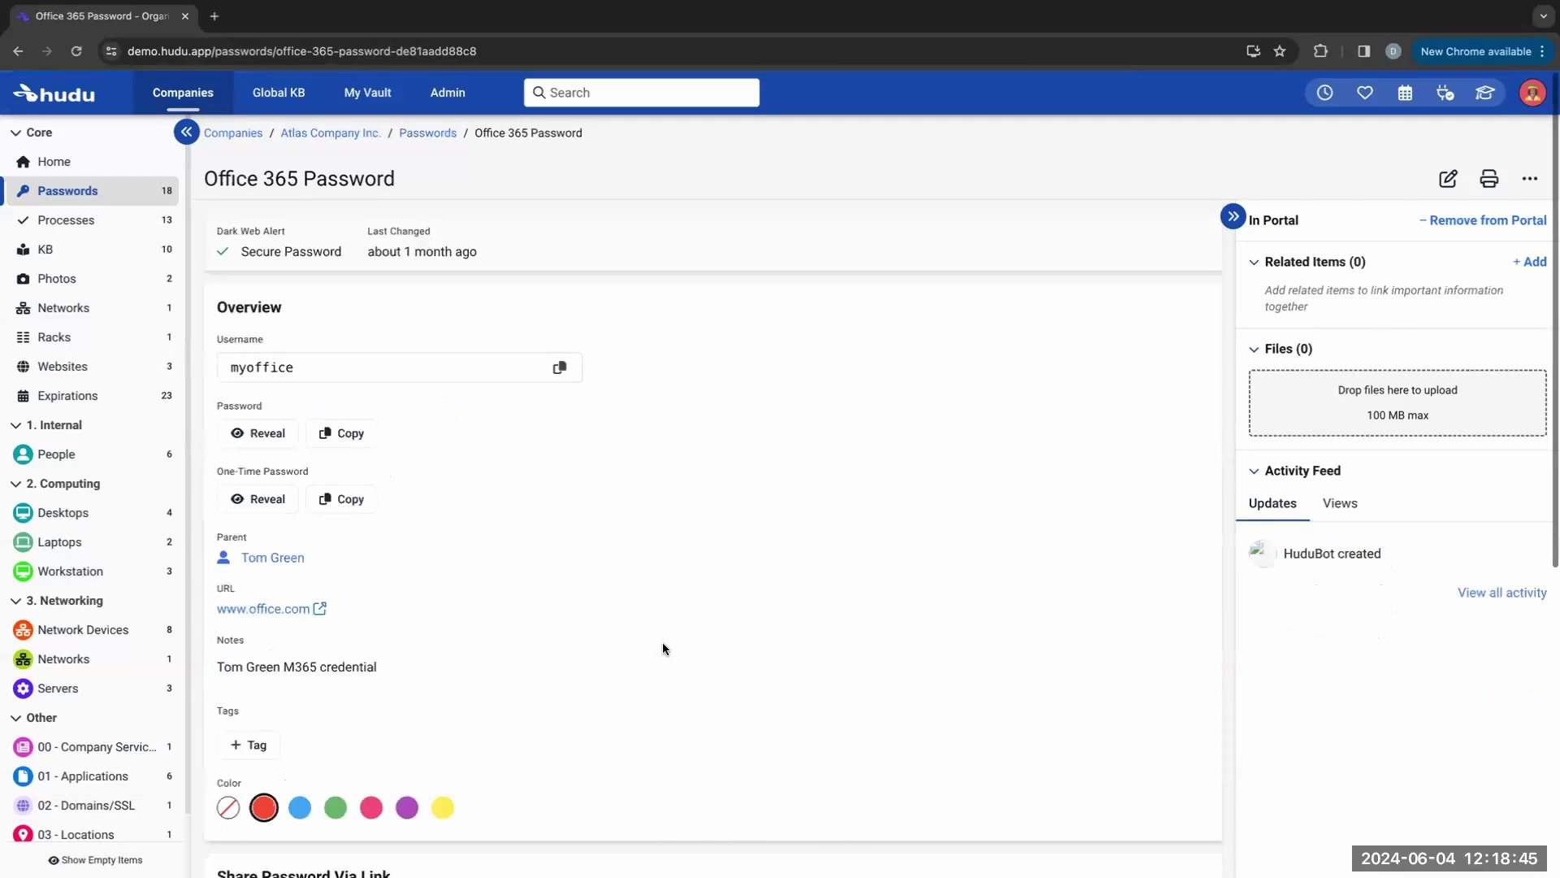
click(748, 803)
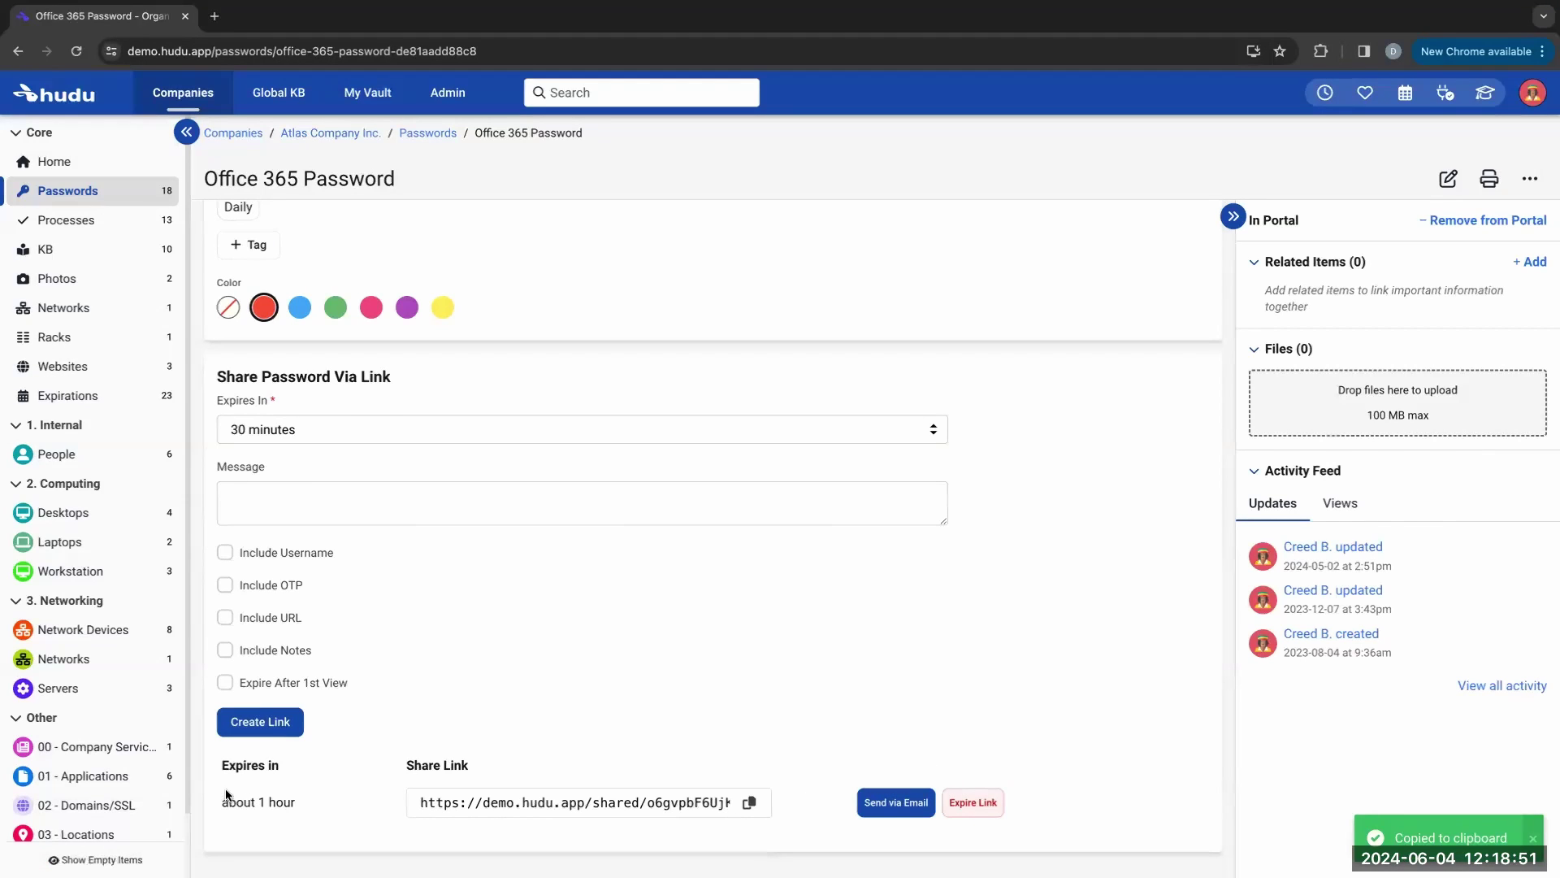
click(973, 803)
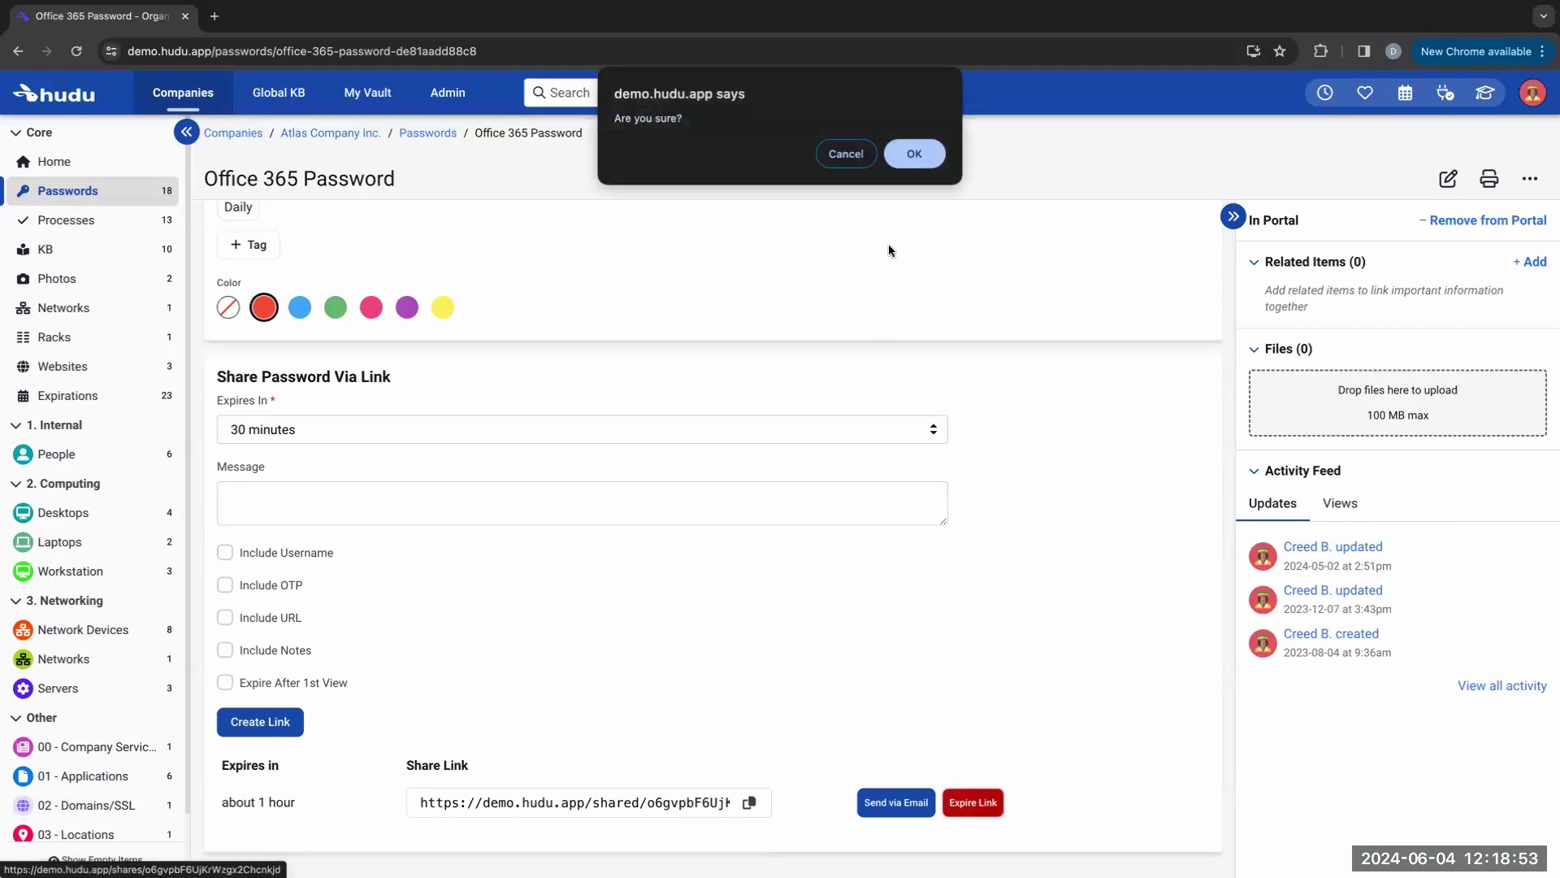
click(904, 149)
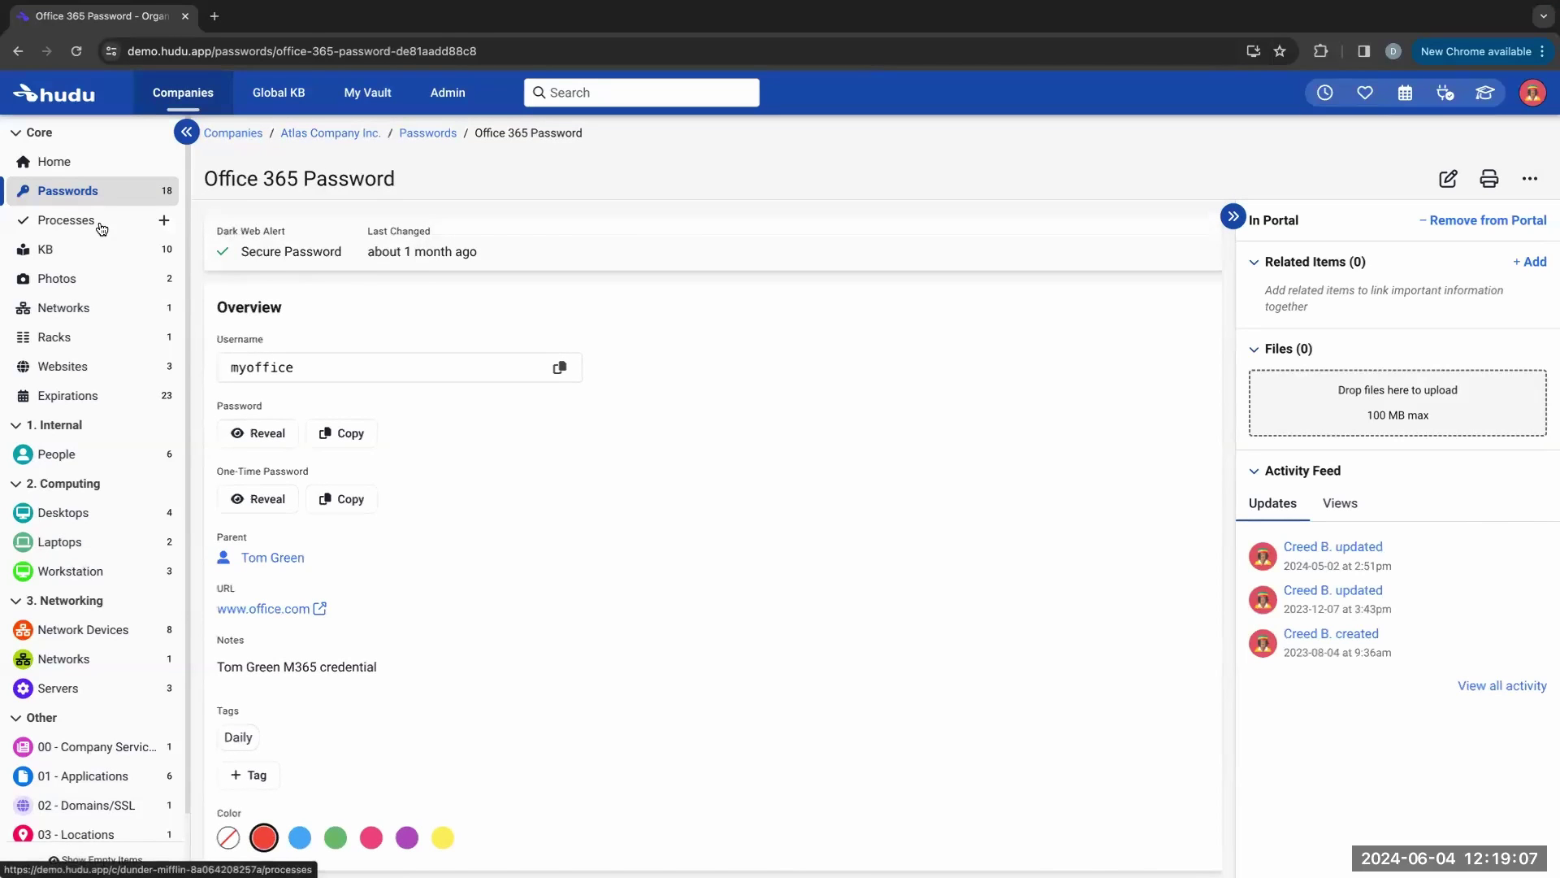
Step: Show Atlas Company's processes, preview the new-process templates, and return to the processes list
click(66, 221)
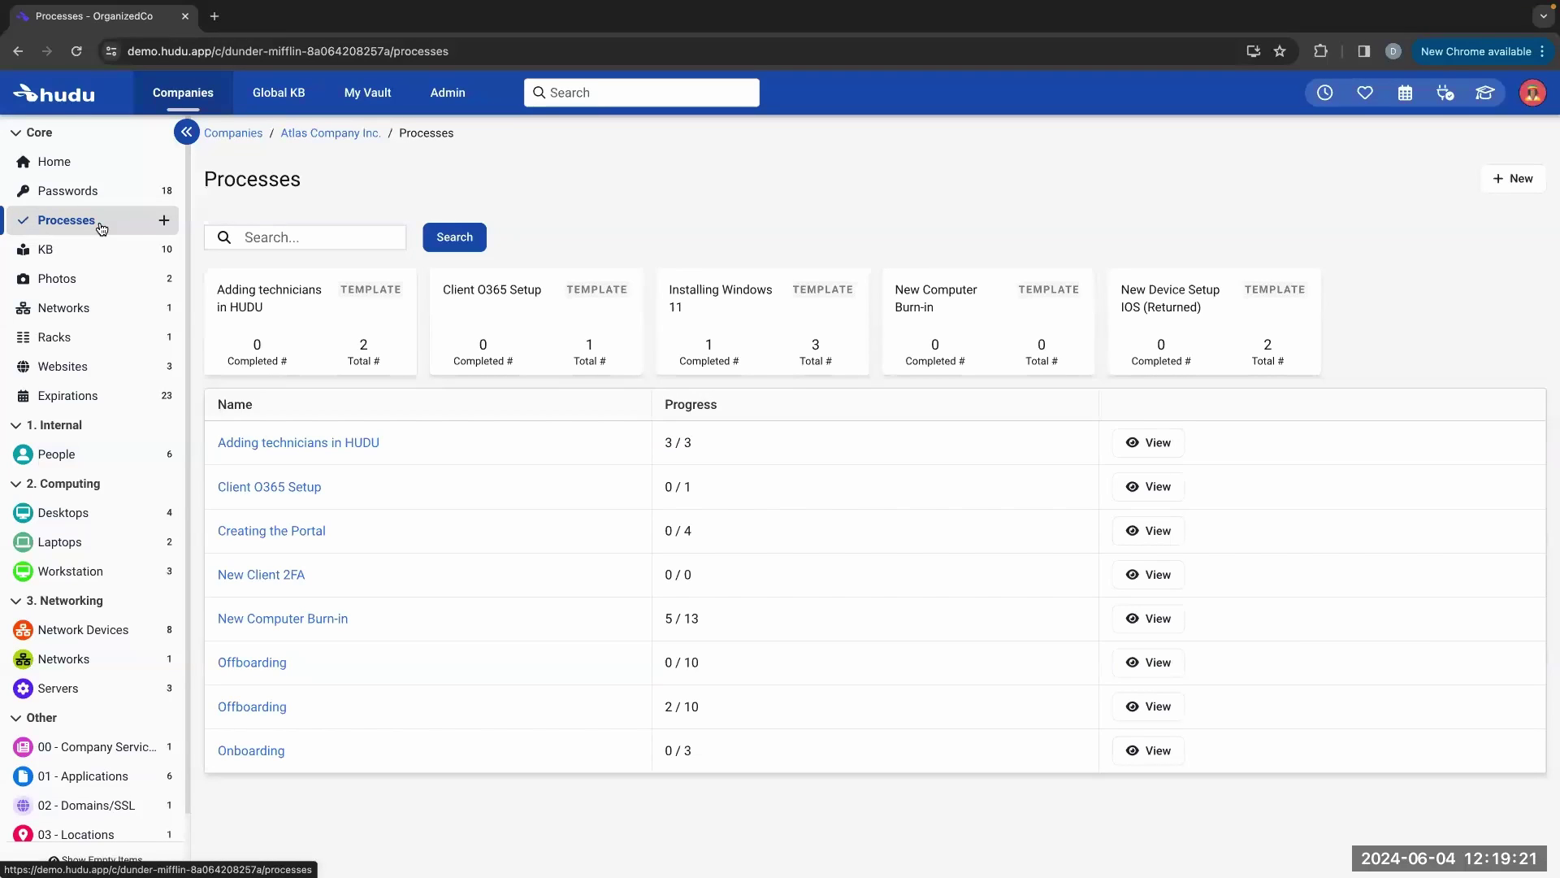
click(1510, 180)
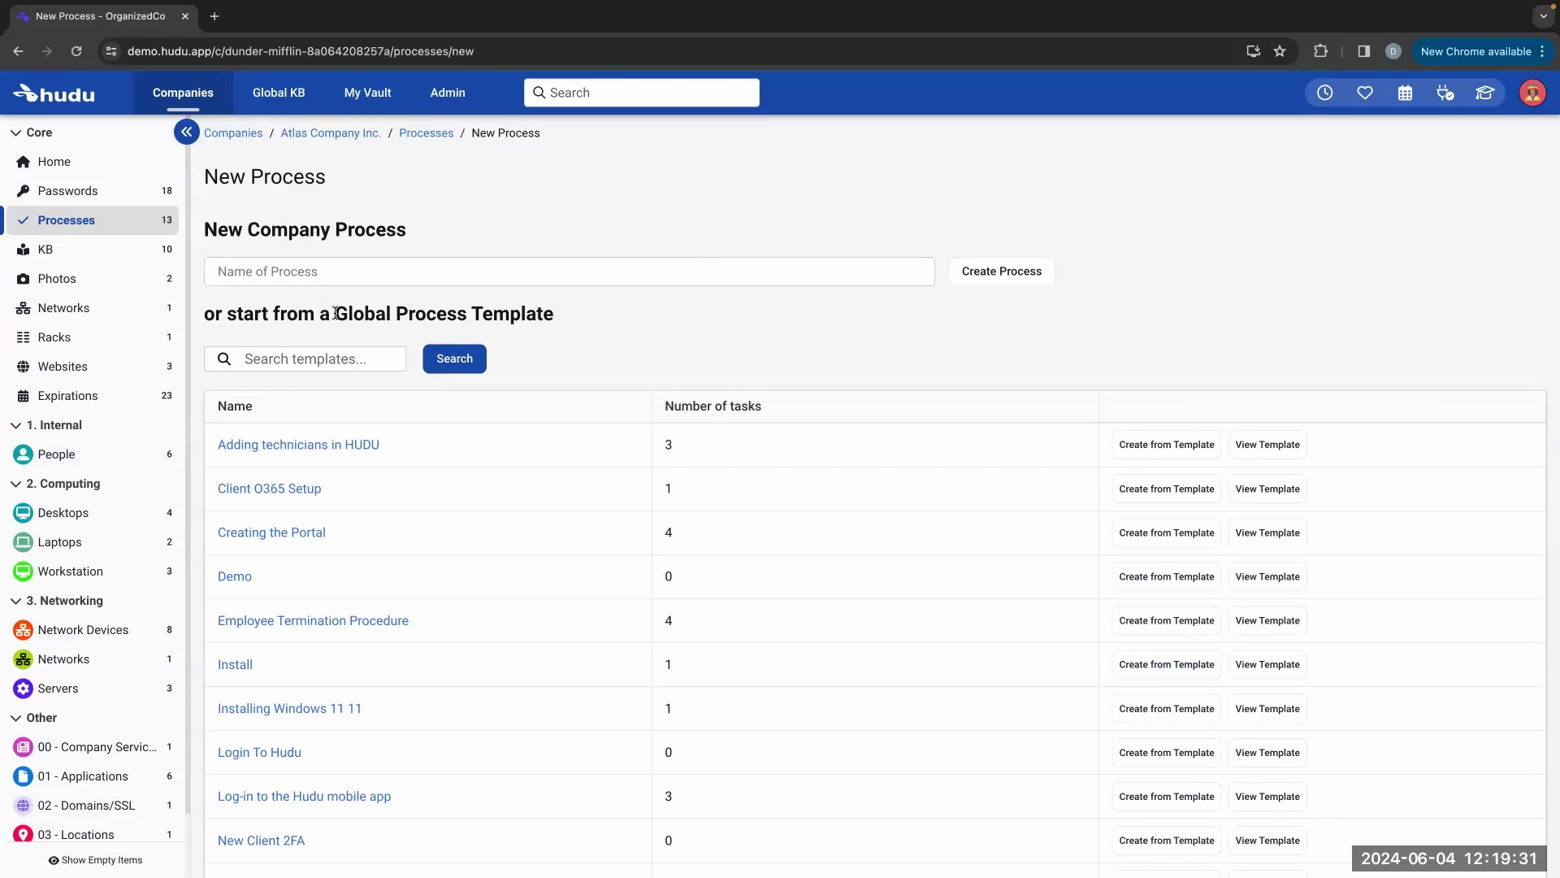
drag(335, 312, 581, 317)
click(582, 317)
click(425, 133)
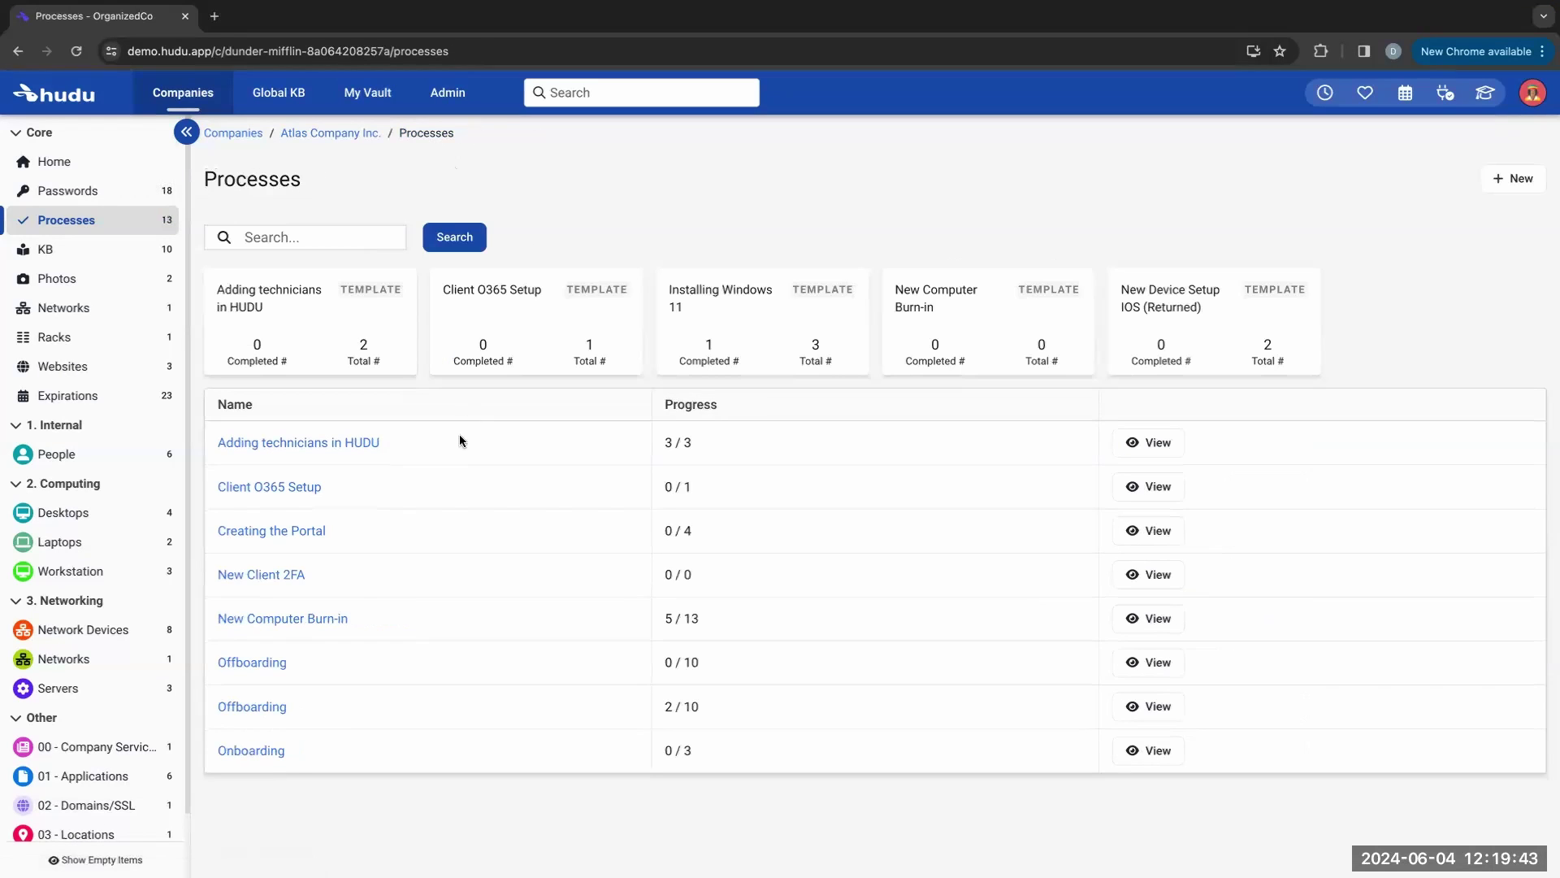
Step: Open New Computer Burn-in, toggle the taskbar task, and expand then collapse the Windows Set-up task
click(326, 619)
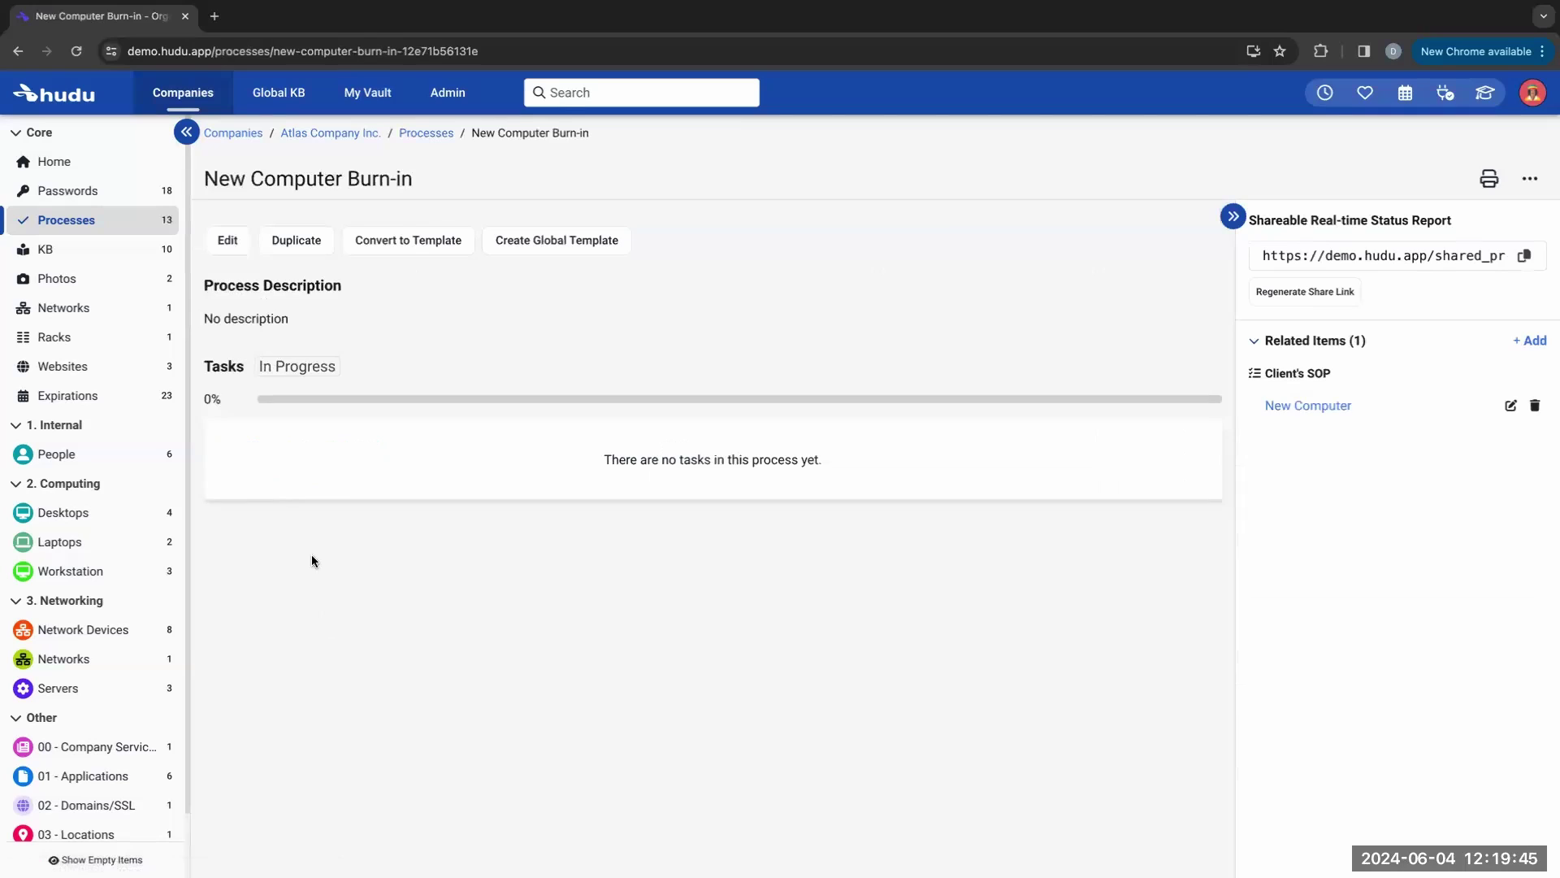
scroll(346, 519, down, 2)
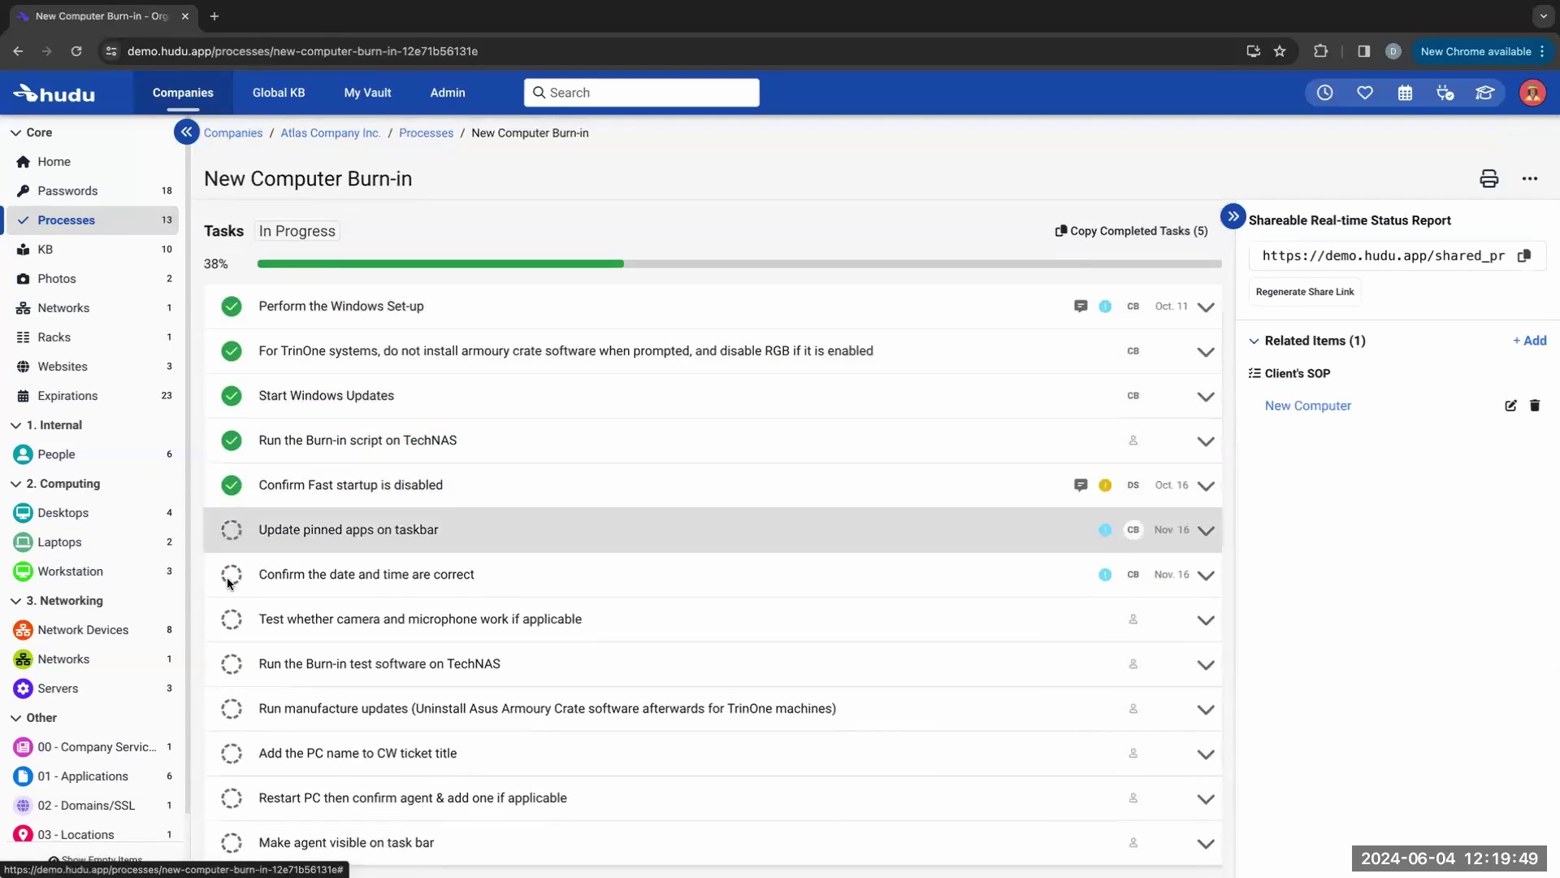
click(230, 529)
click(230, 529)
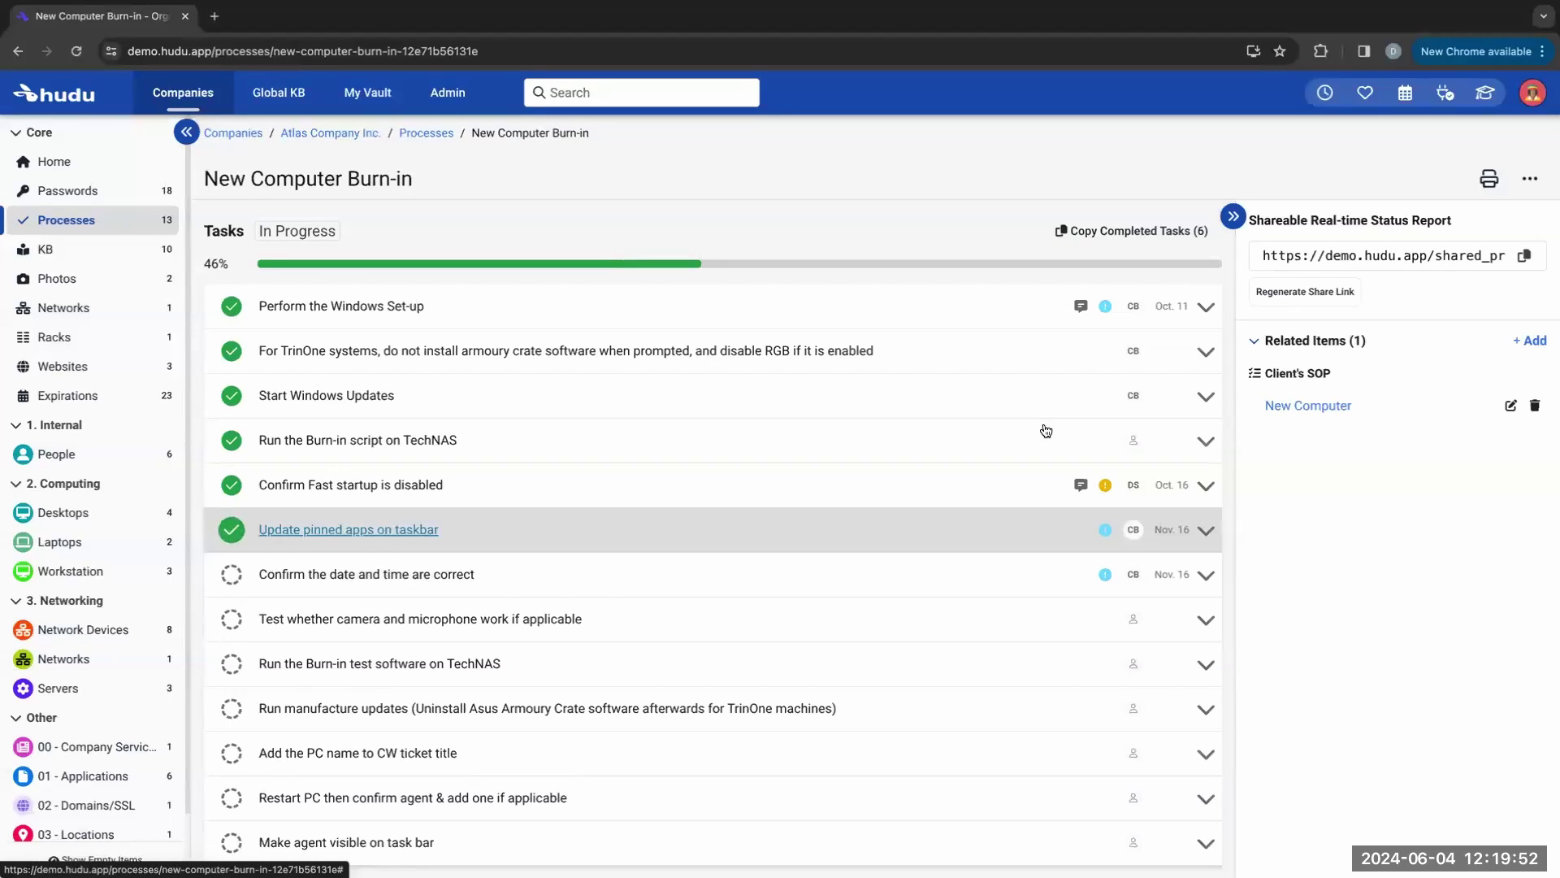
click(1206, 306)
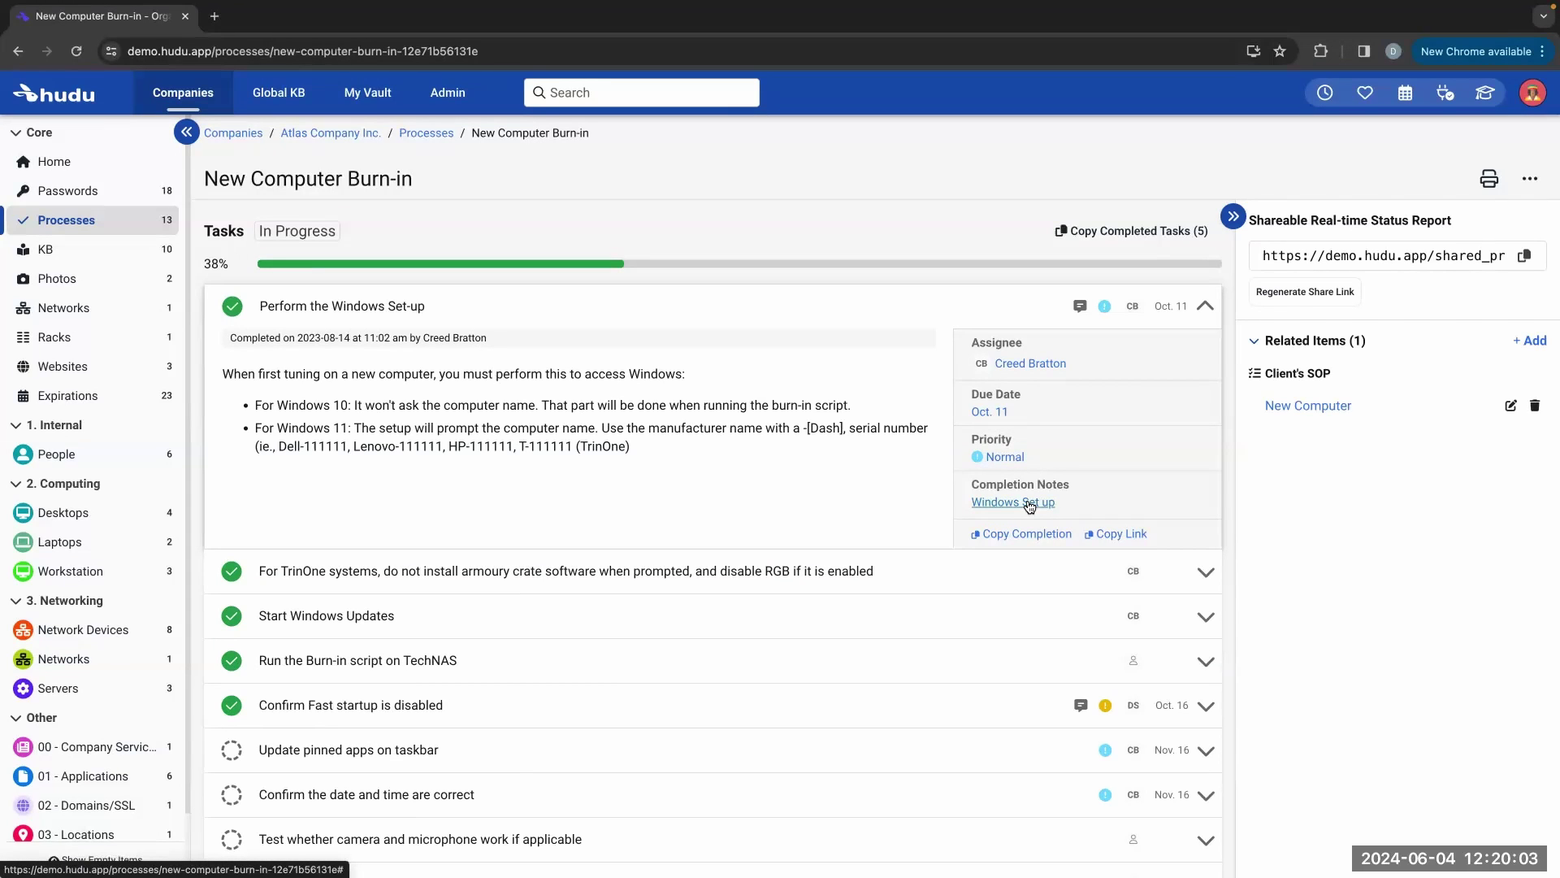
click(1206, 306)
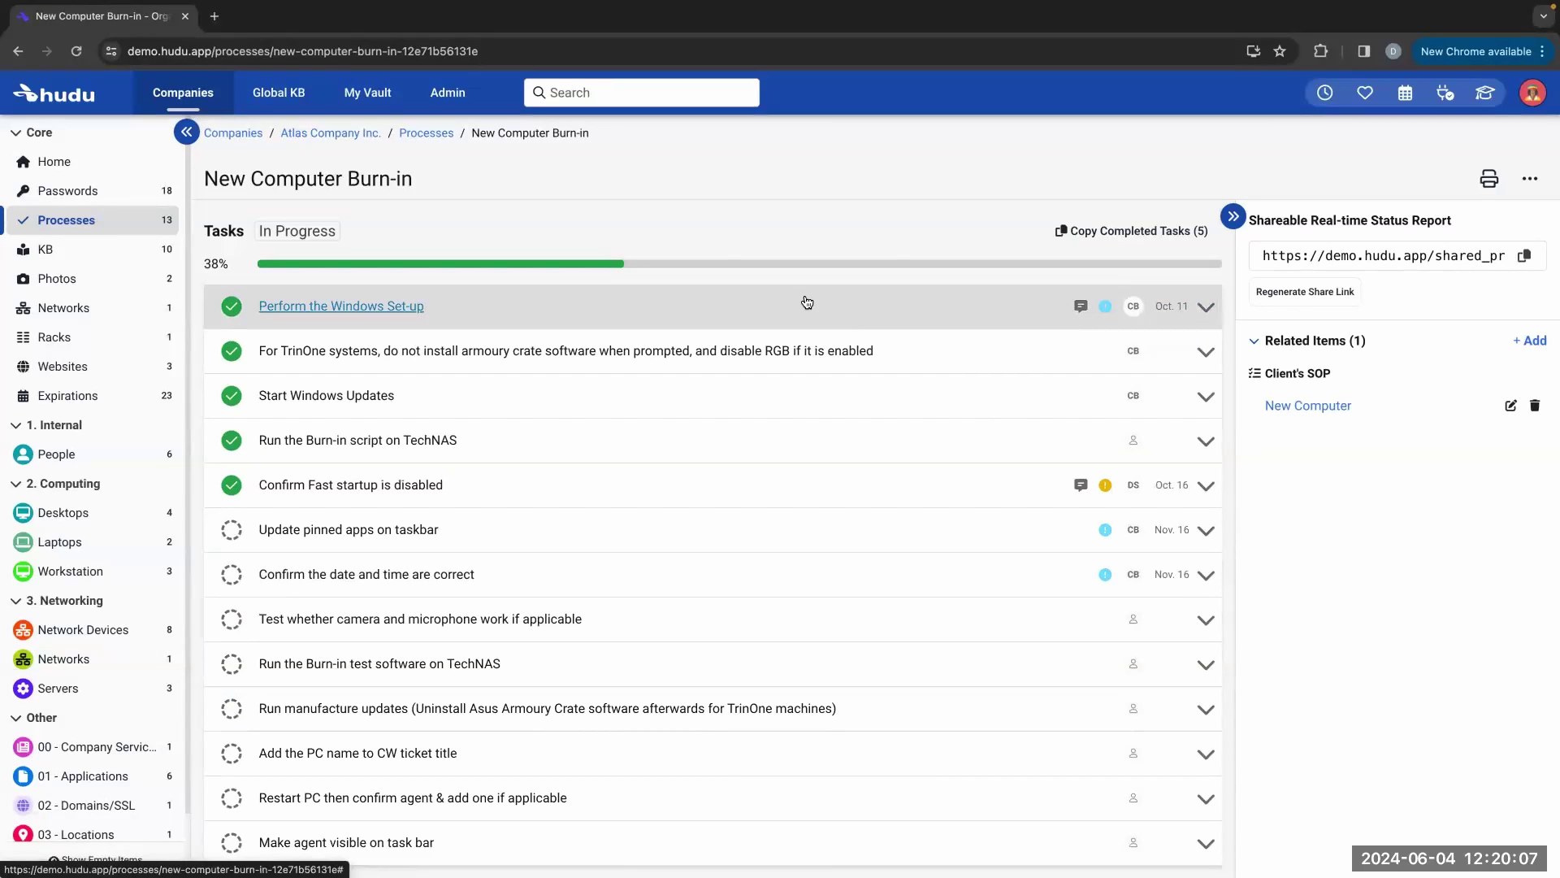
Step: Copy the completed tasks list and the shareable status report link
click(1118, 238)
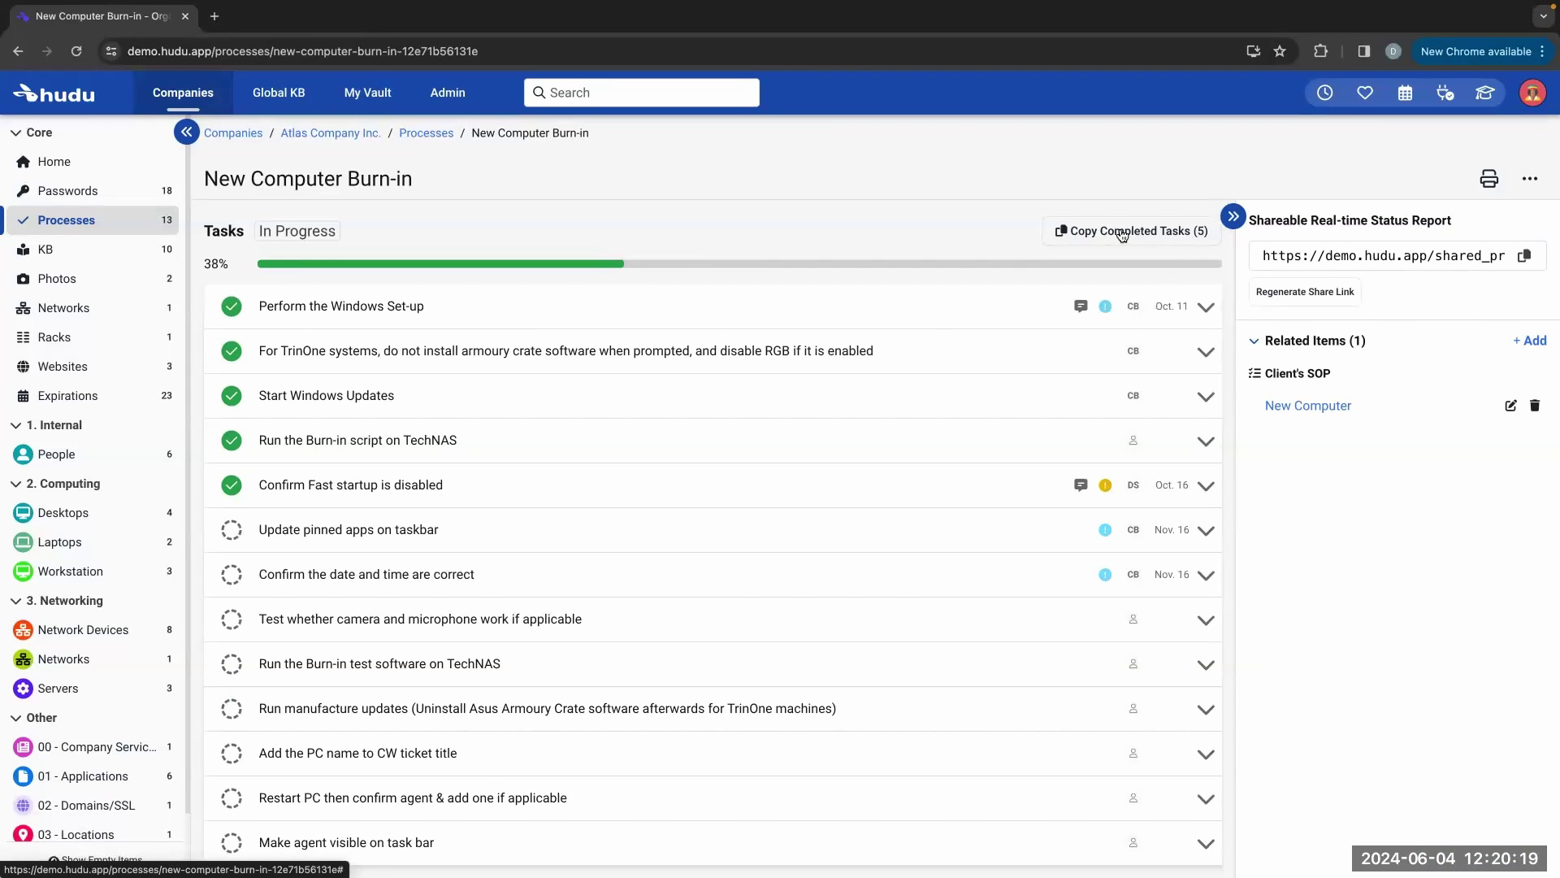
scroll(850, 295, up, 2)
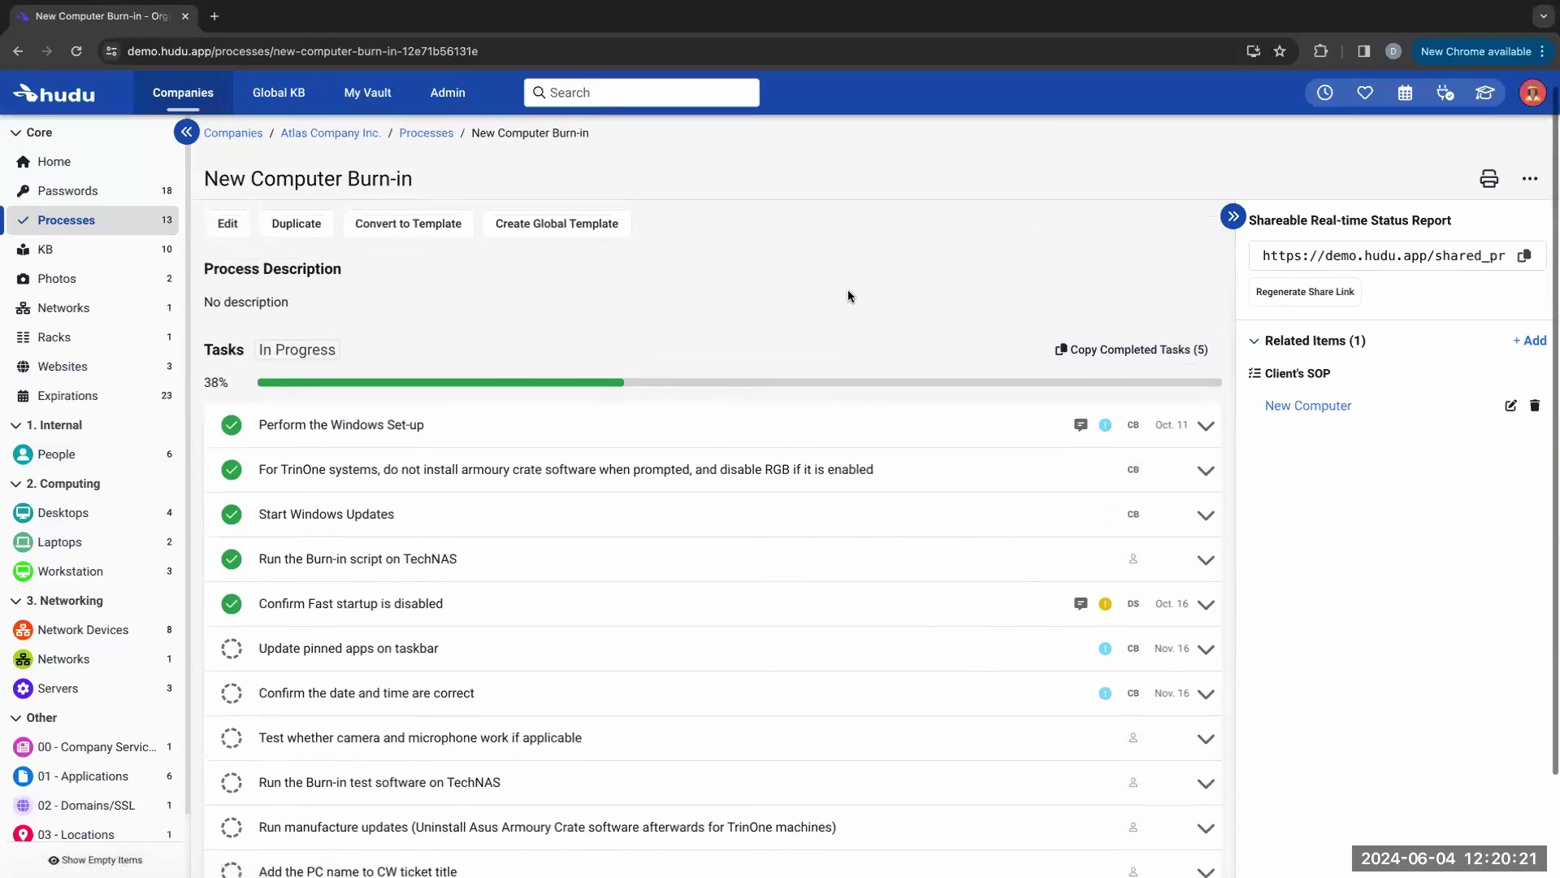
click(1515, 259)
Step: Load the copied status report link in the new tab, review it, then close that tab
click(212, 16)
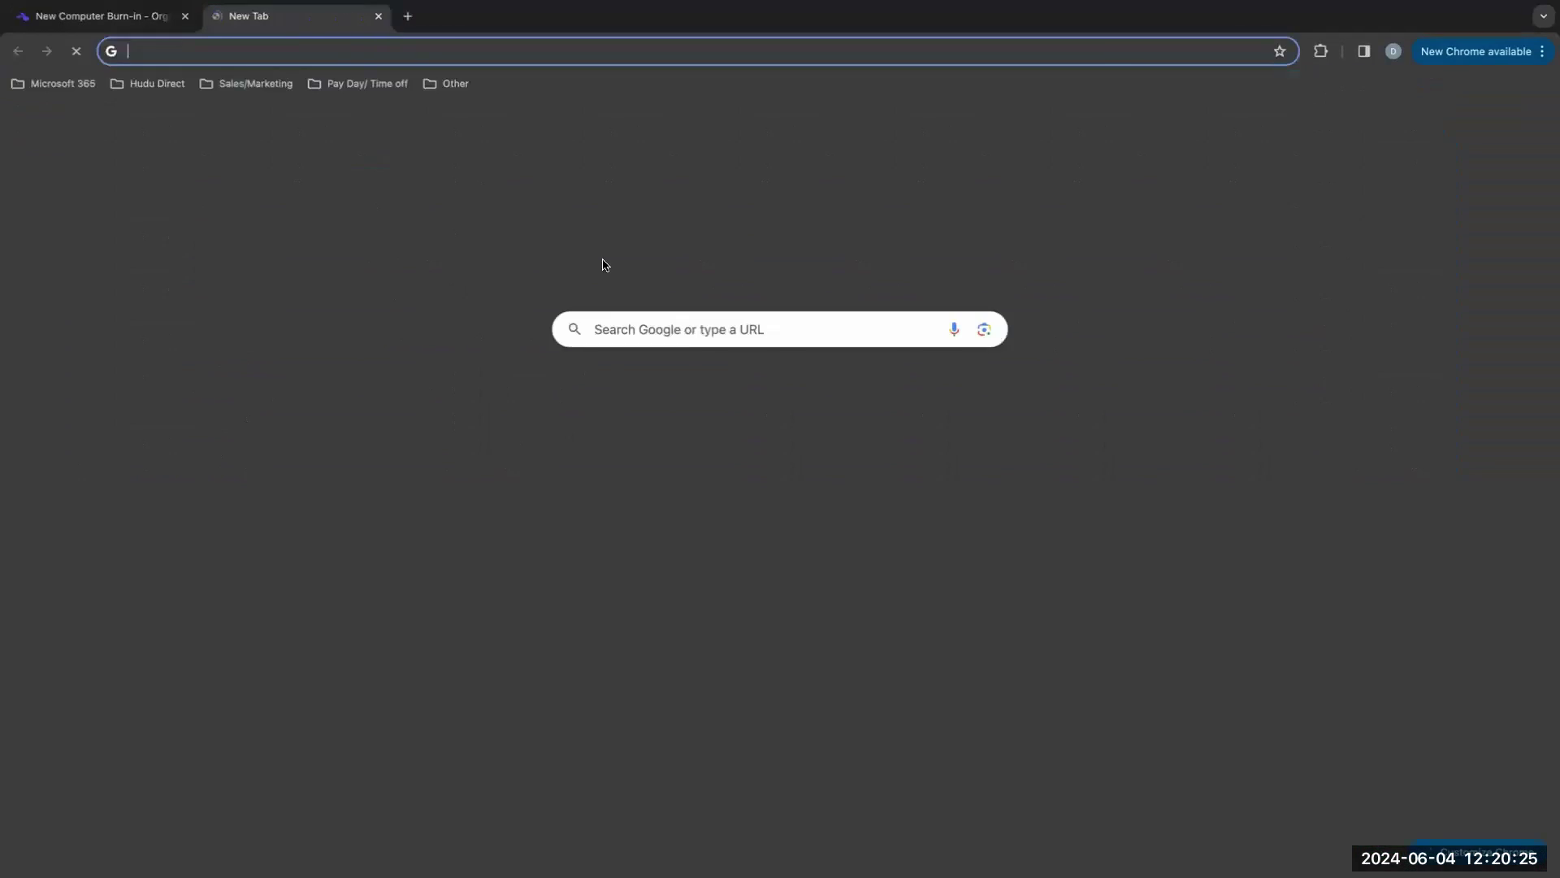
click(746, 331)
key(ctrl+v)
key(Return)
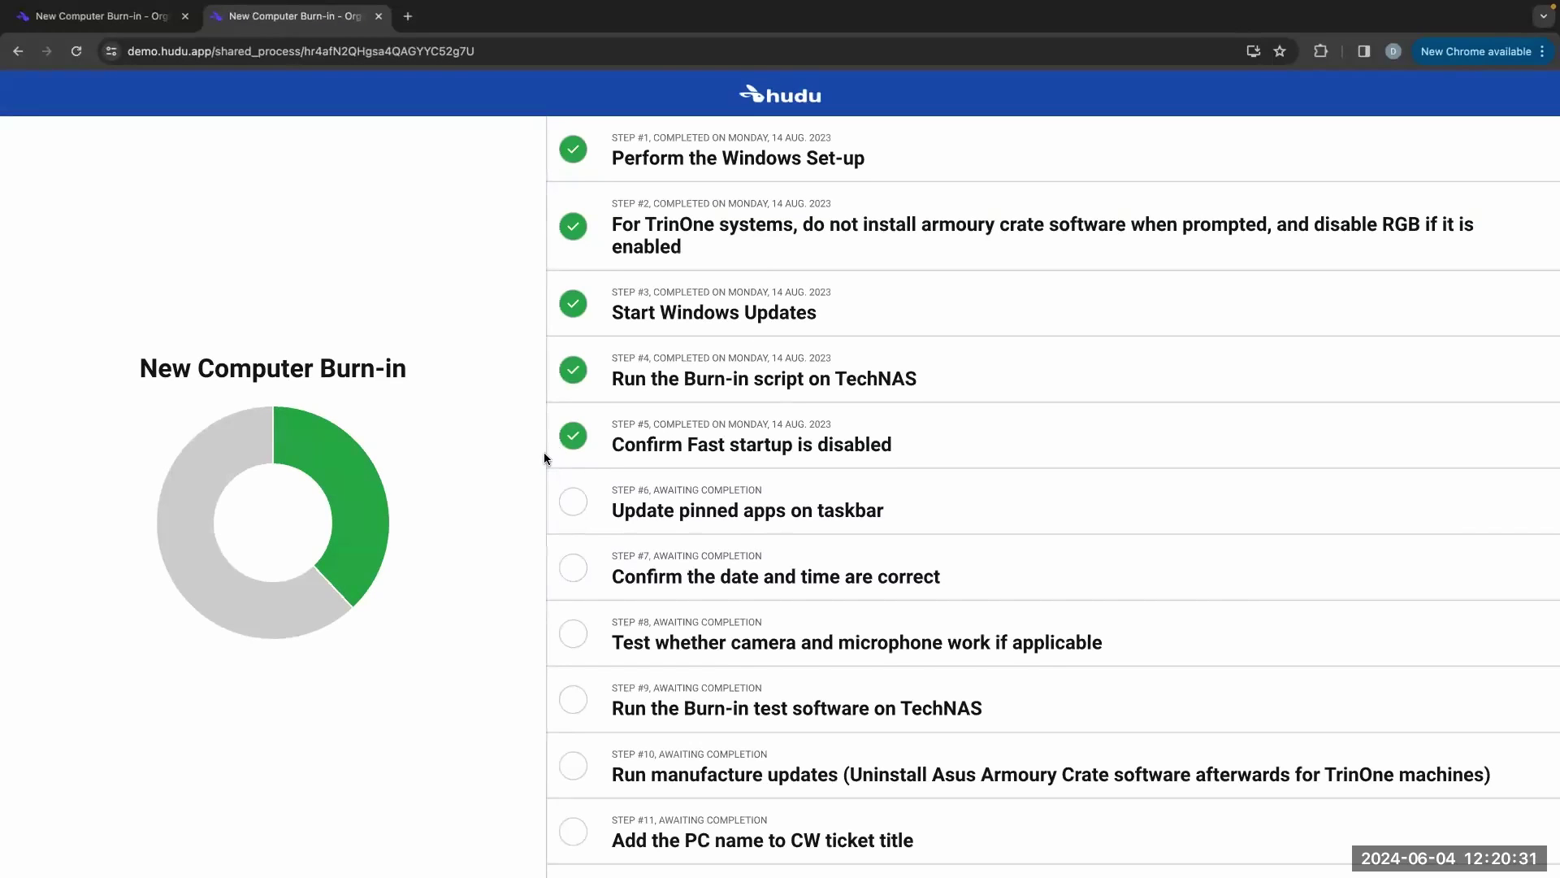
scroll(543, 452, down, 2)
scroll(543, 452, up, 2)
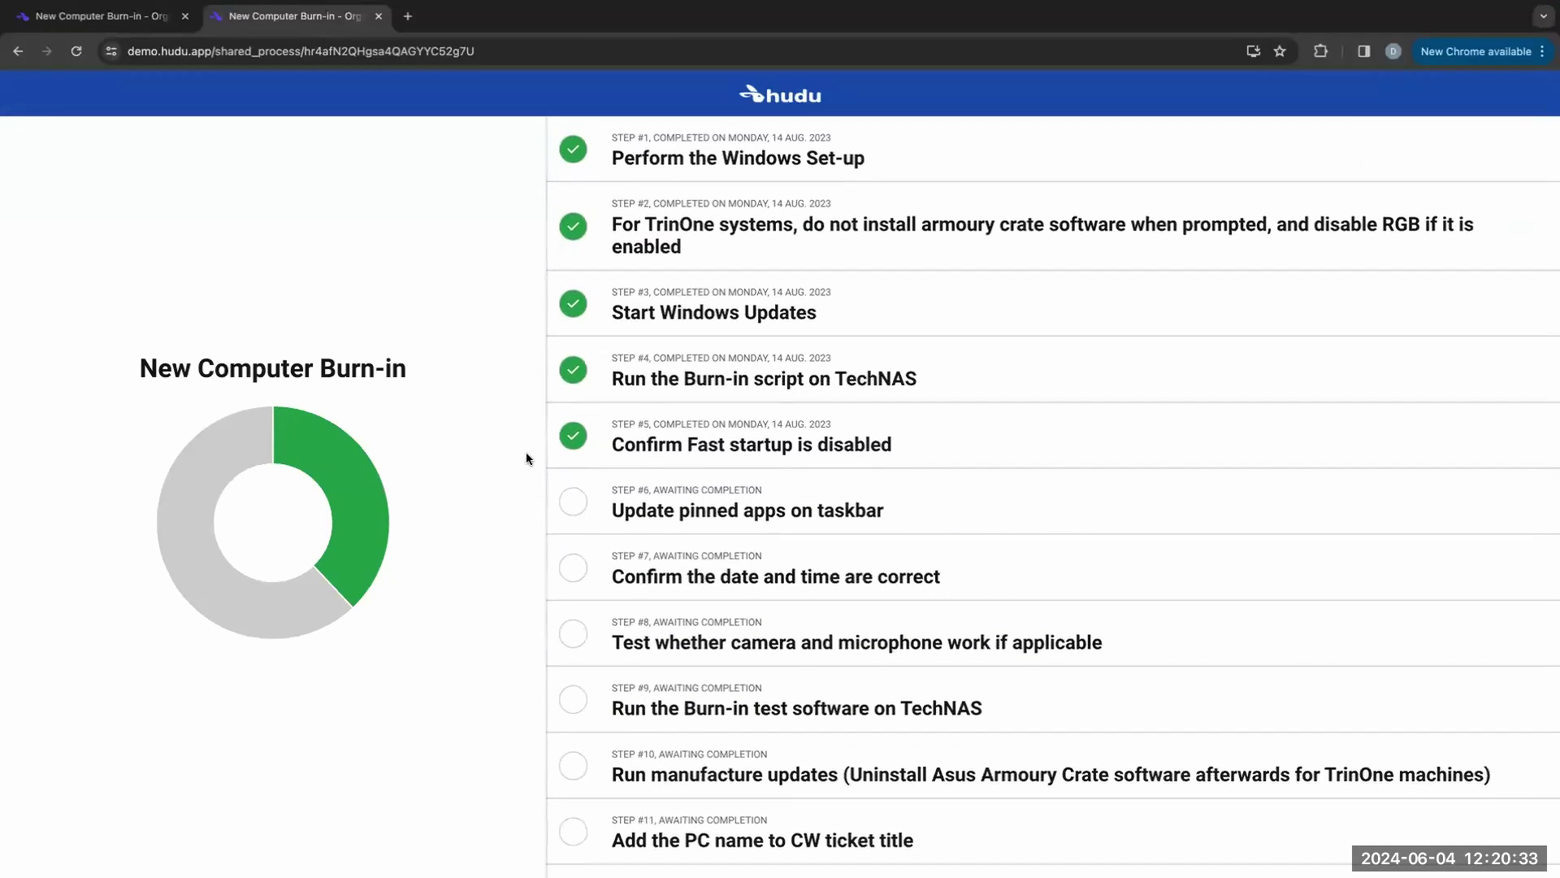
click(378, 17)
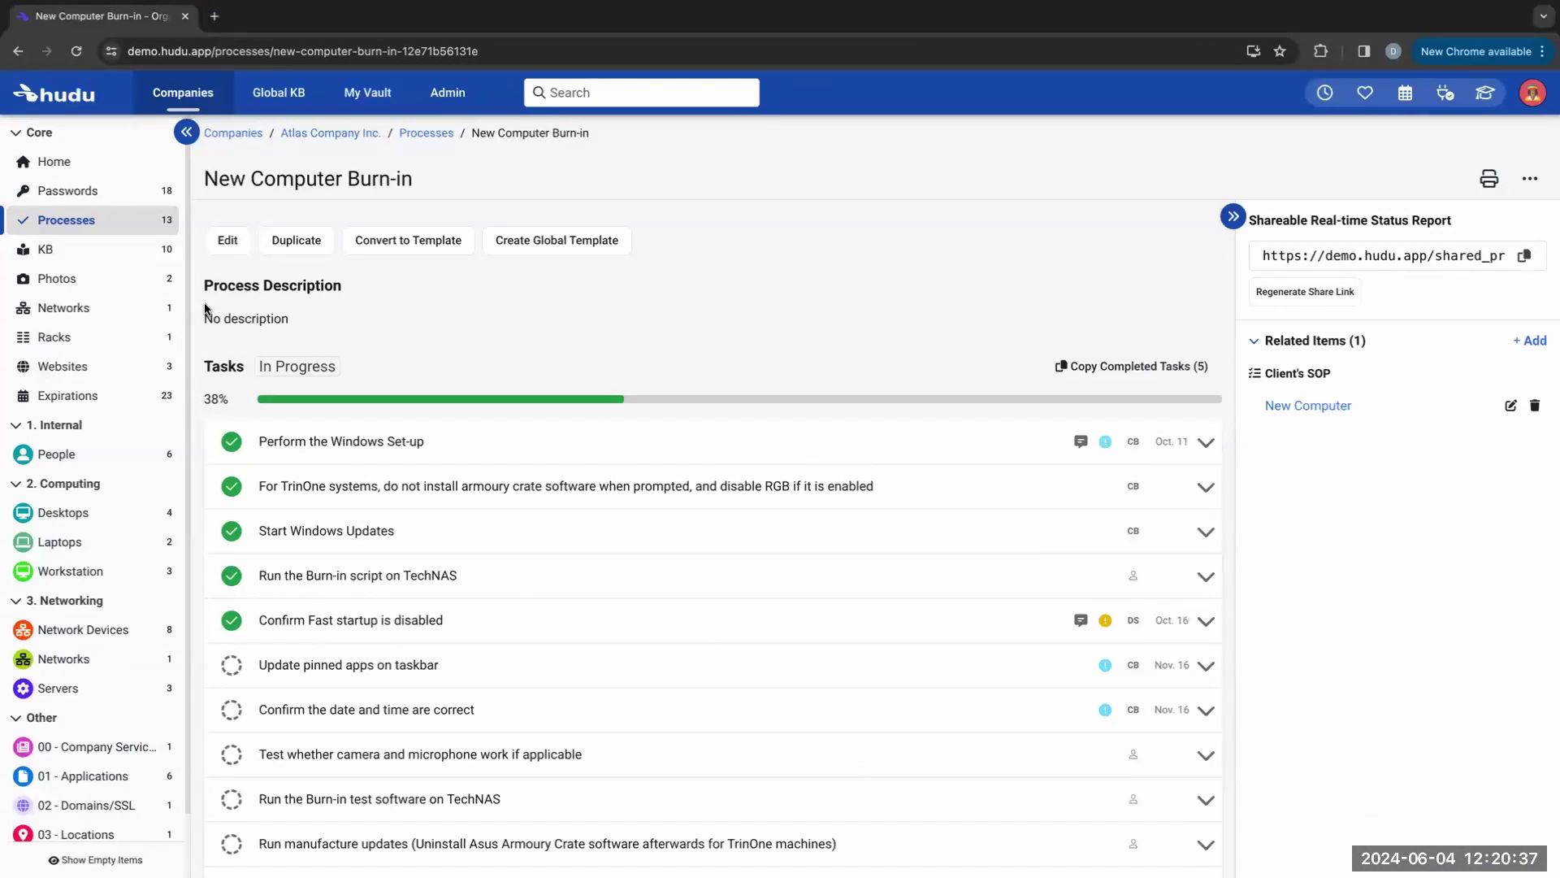
Step: Show Atlas Company's Knowledge Base with its two folders and ten articles
click(82, 249)
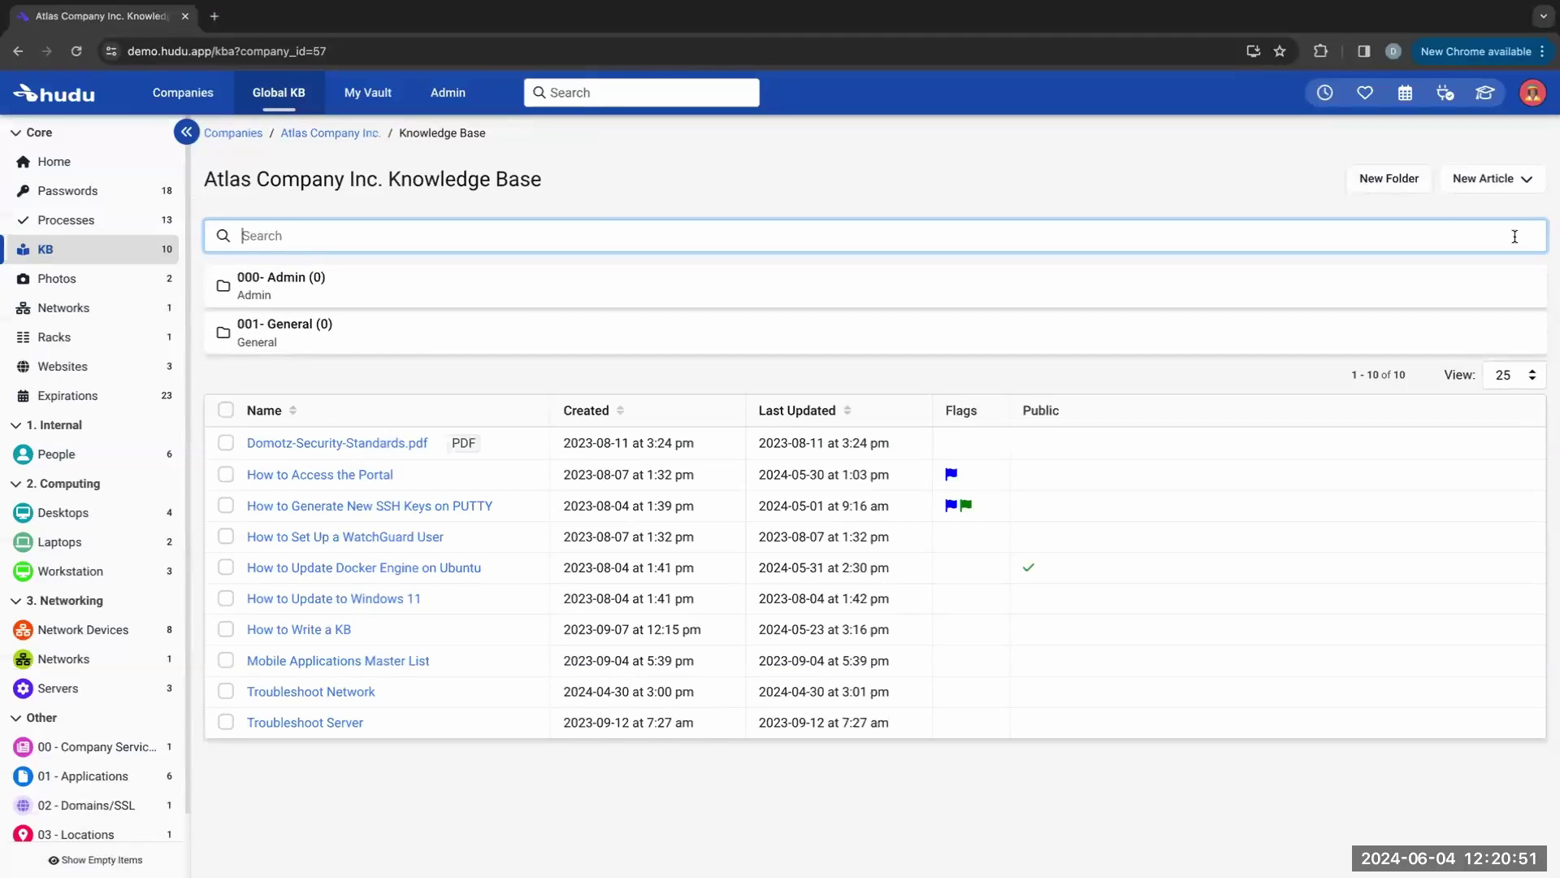
click(1501, 180)
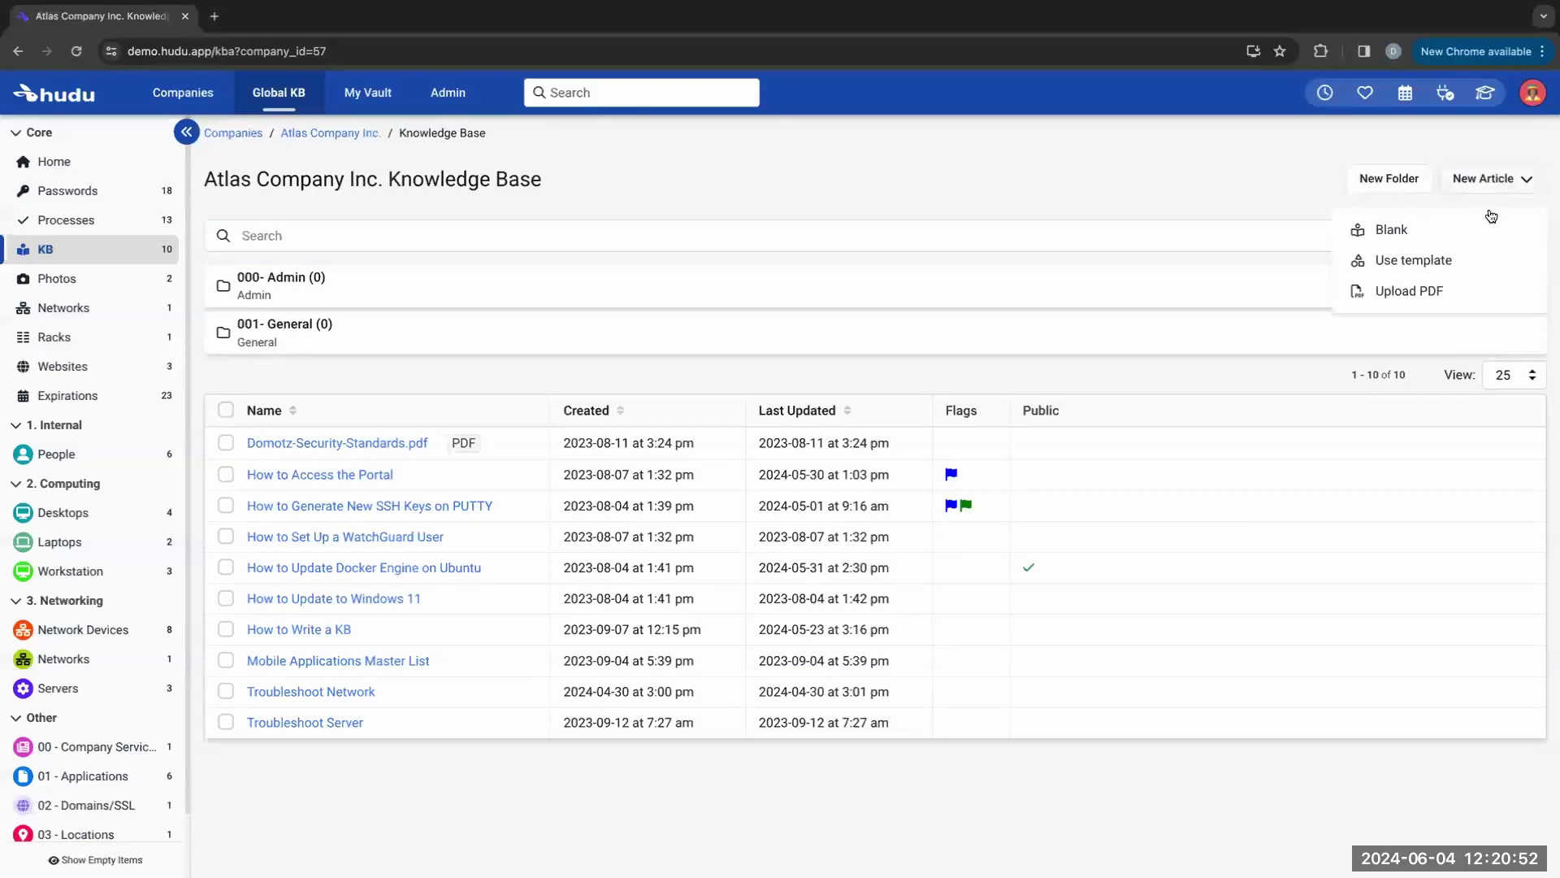
click(1437, 269)
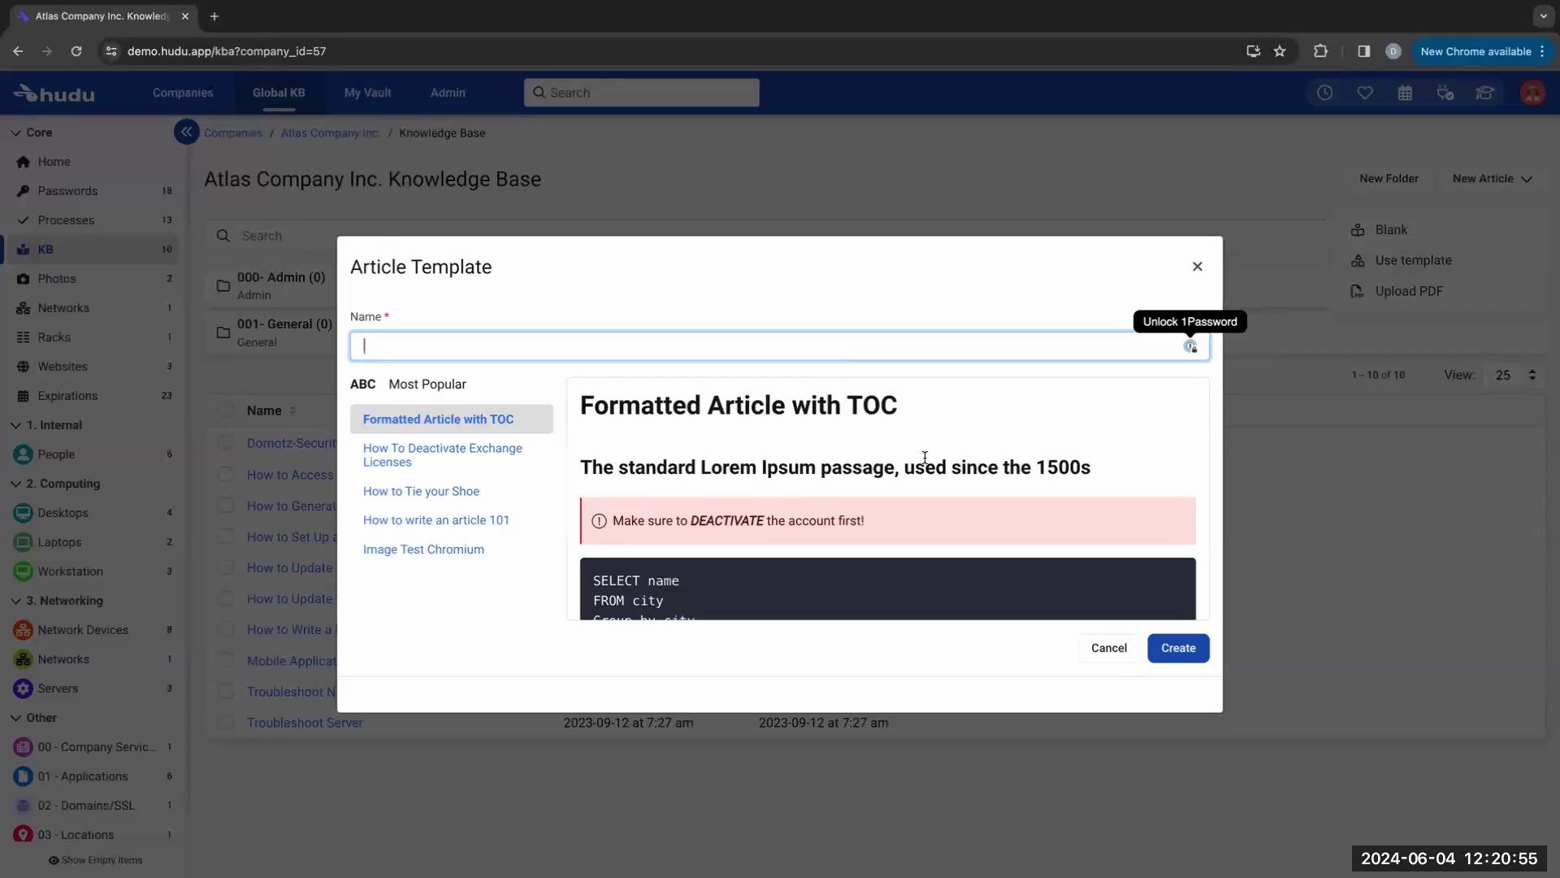
scroll(925, 456, down, 3)
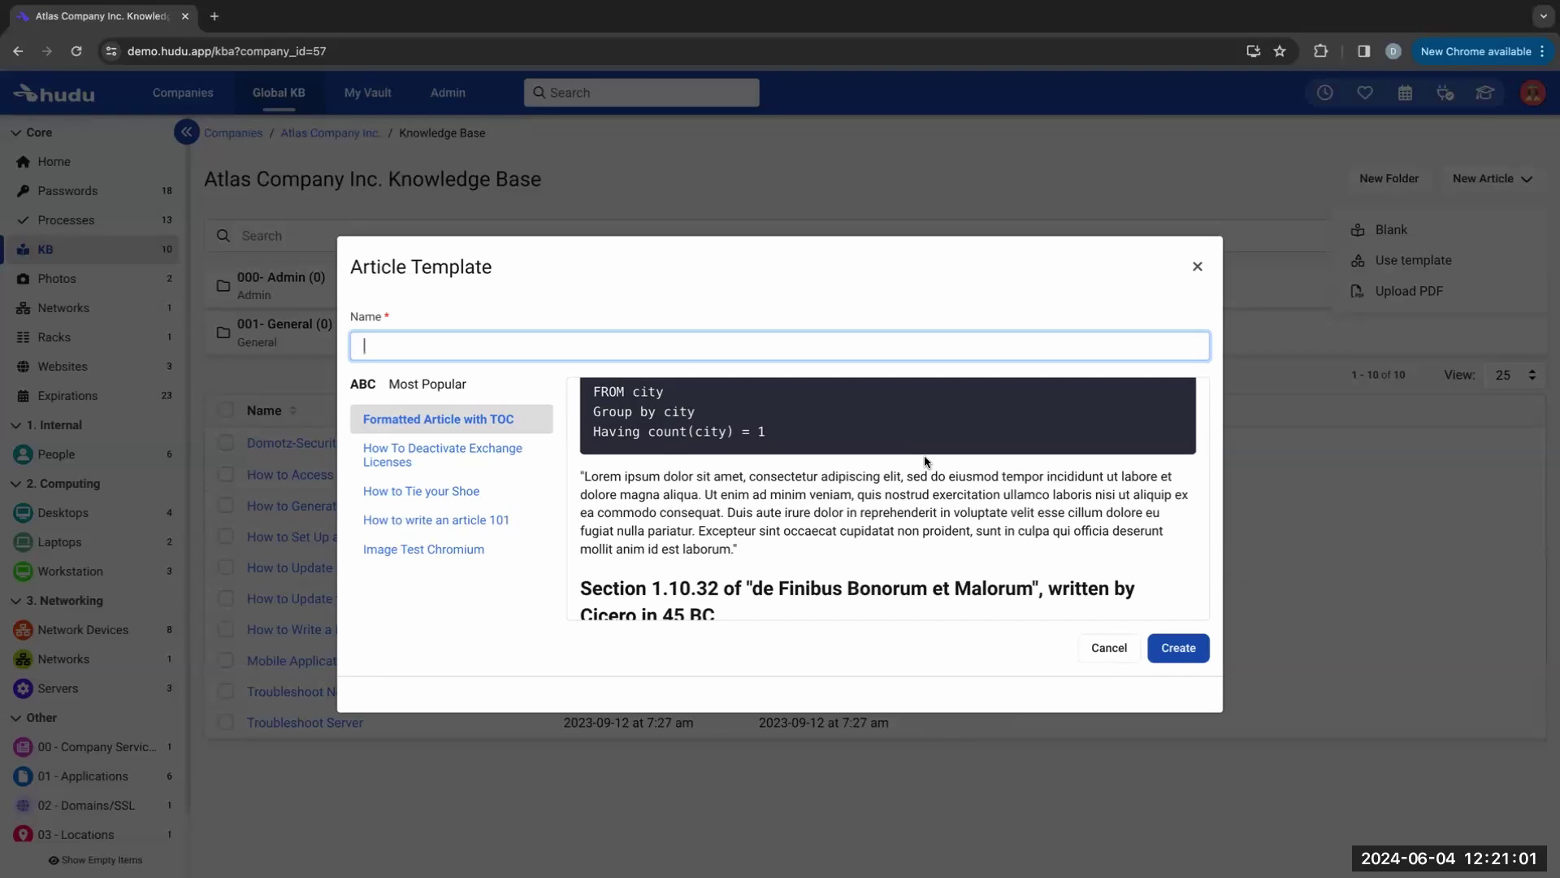
scroll(924, 456, up, 3)
click(1195, 272)
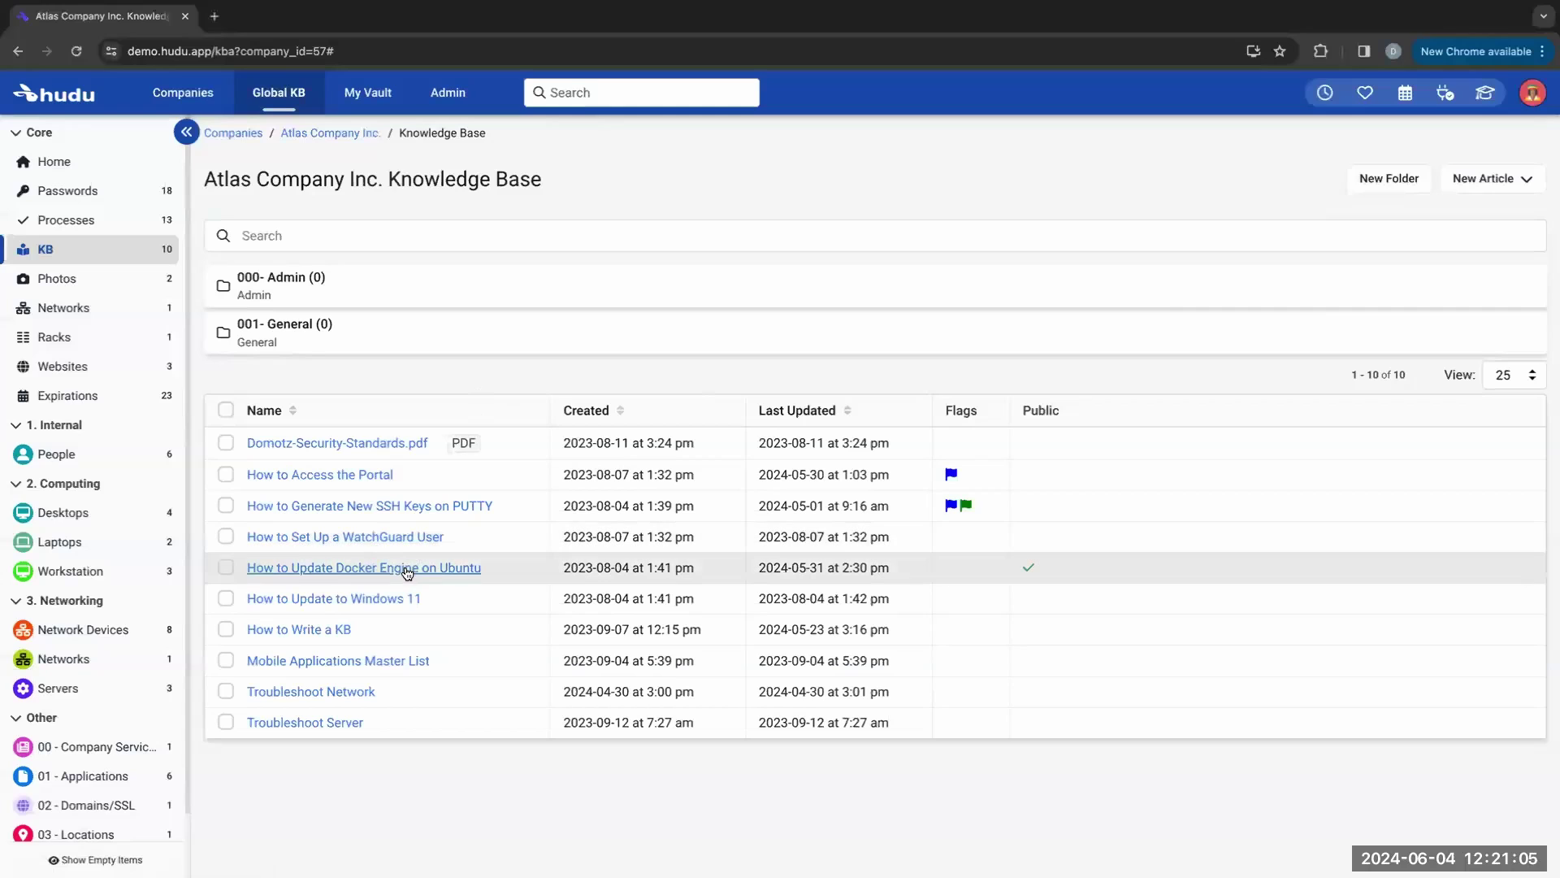
Step: Open the Docker Engine on Ubuntu article, use its contents links, copy the first code block, then edit it
click(408, 568)
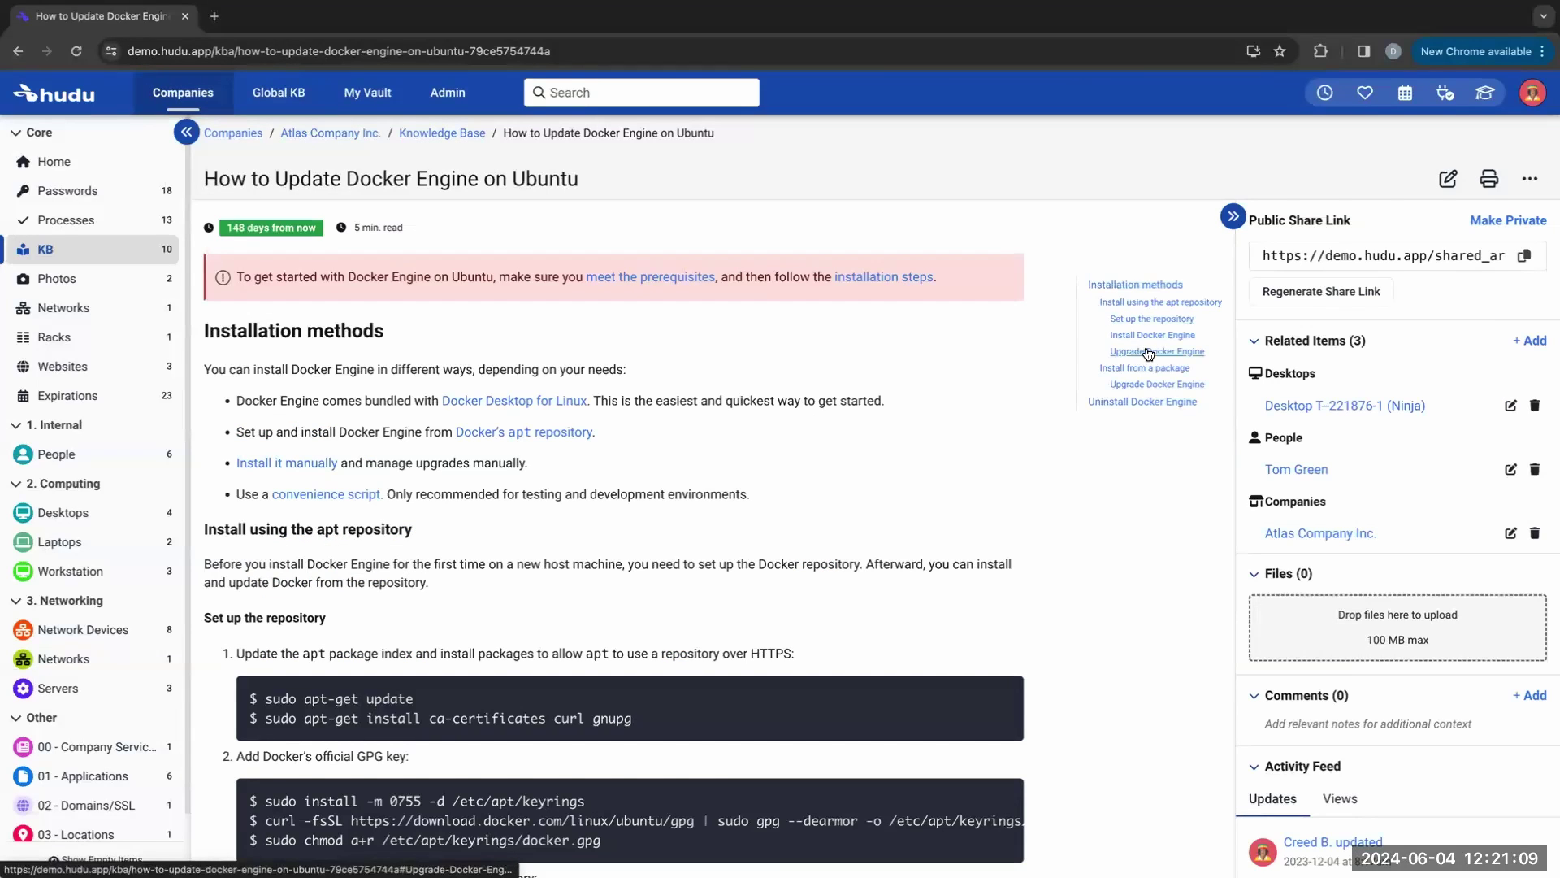
click(1146, 319)
click(1132, 225)
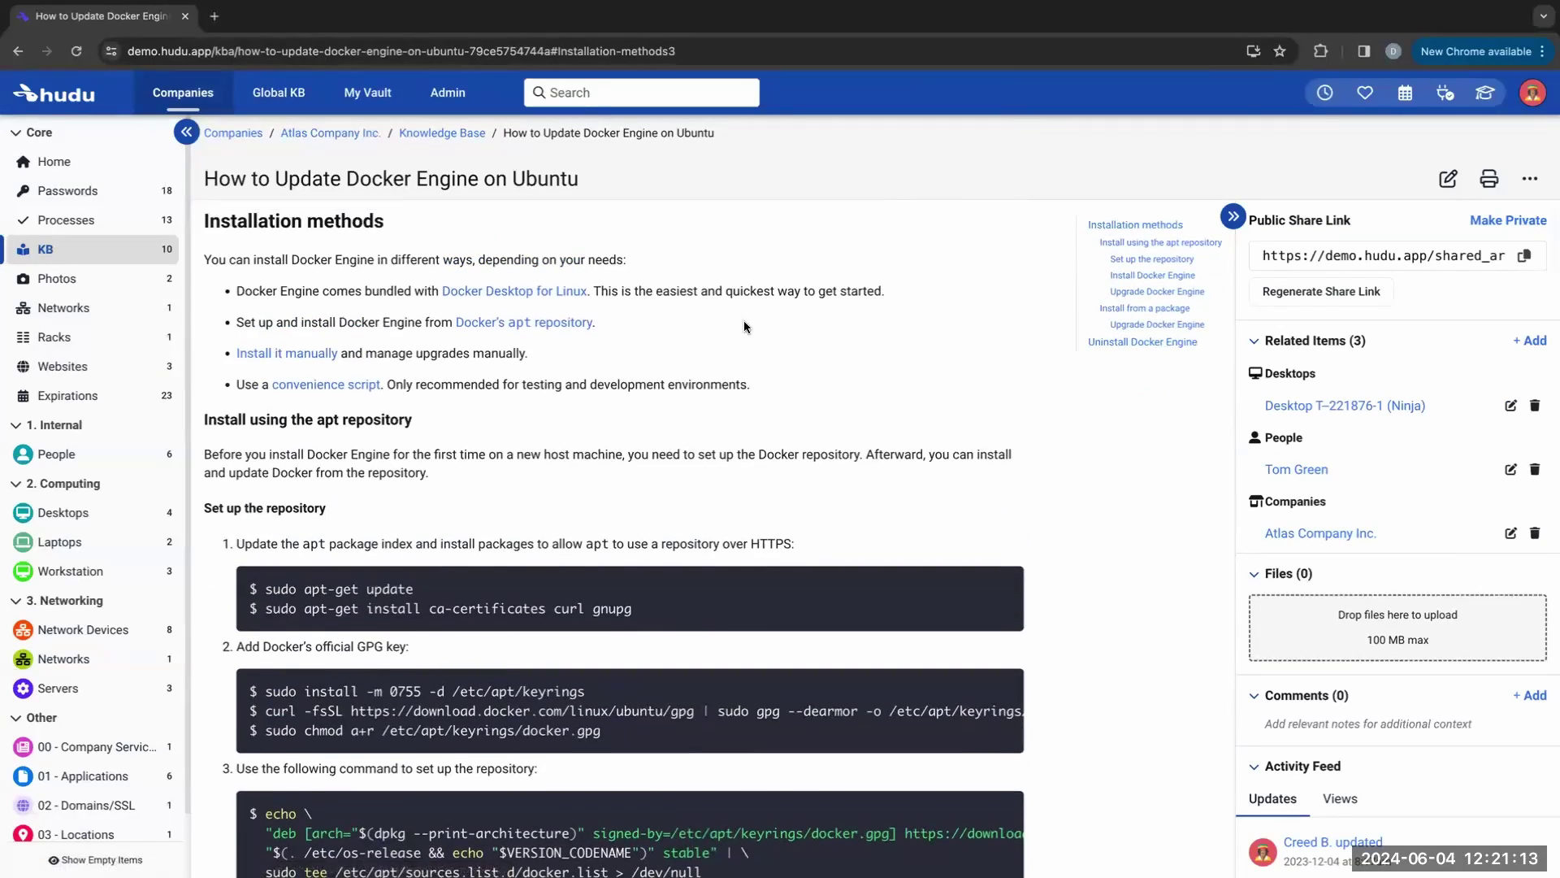
scroll(744, 320, up, 2)
mouse_move(823, 705)
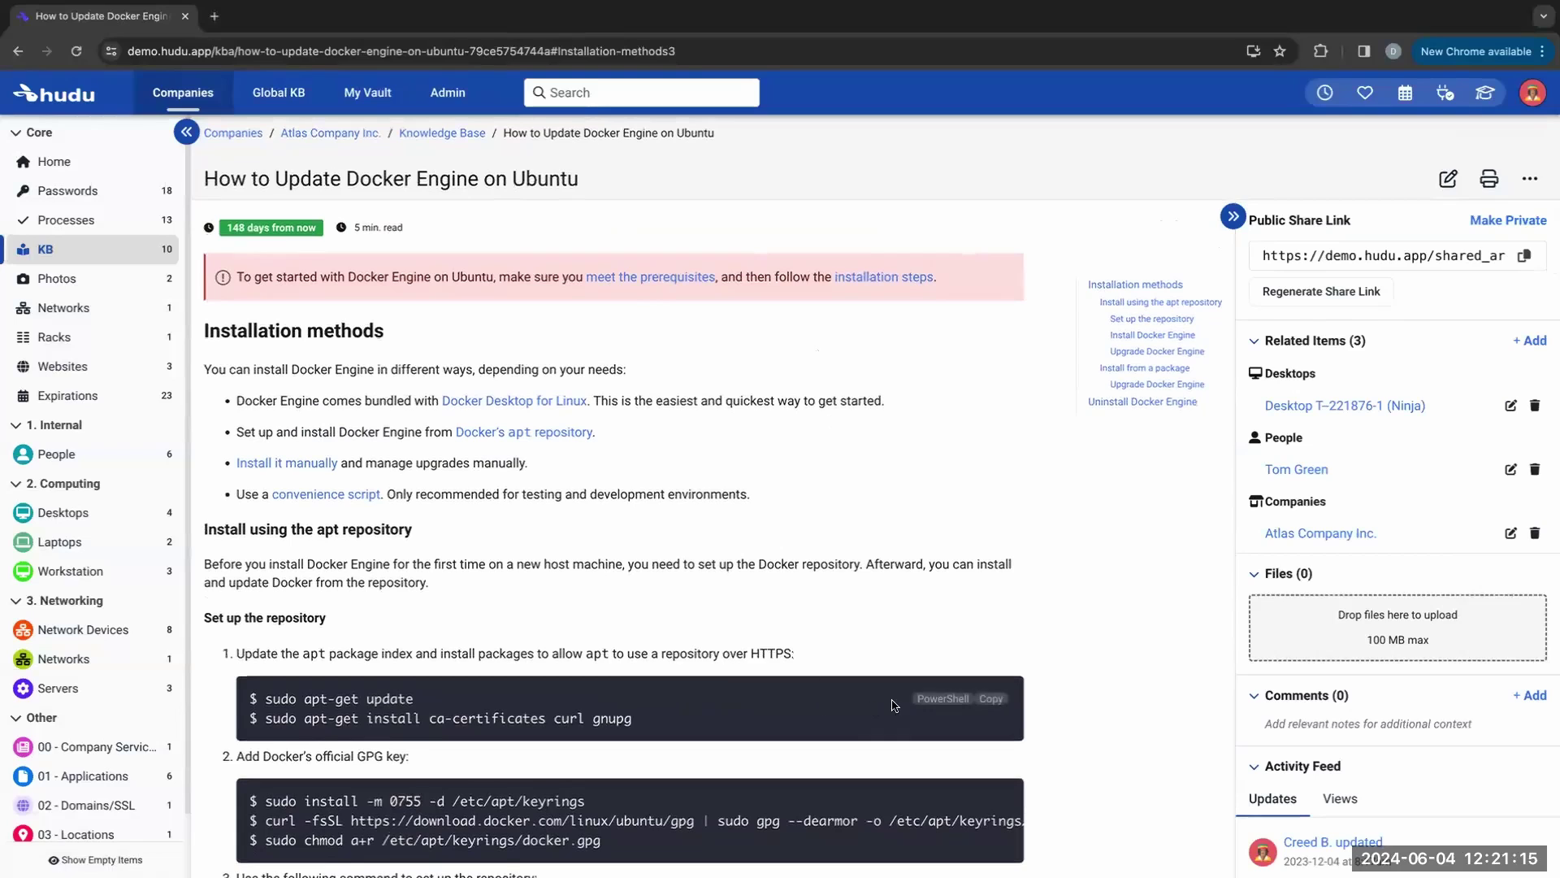
click(995, 706)
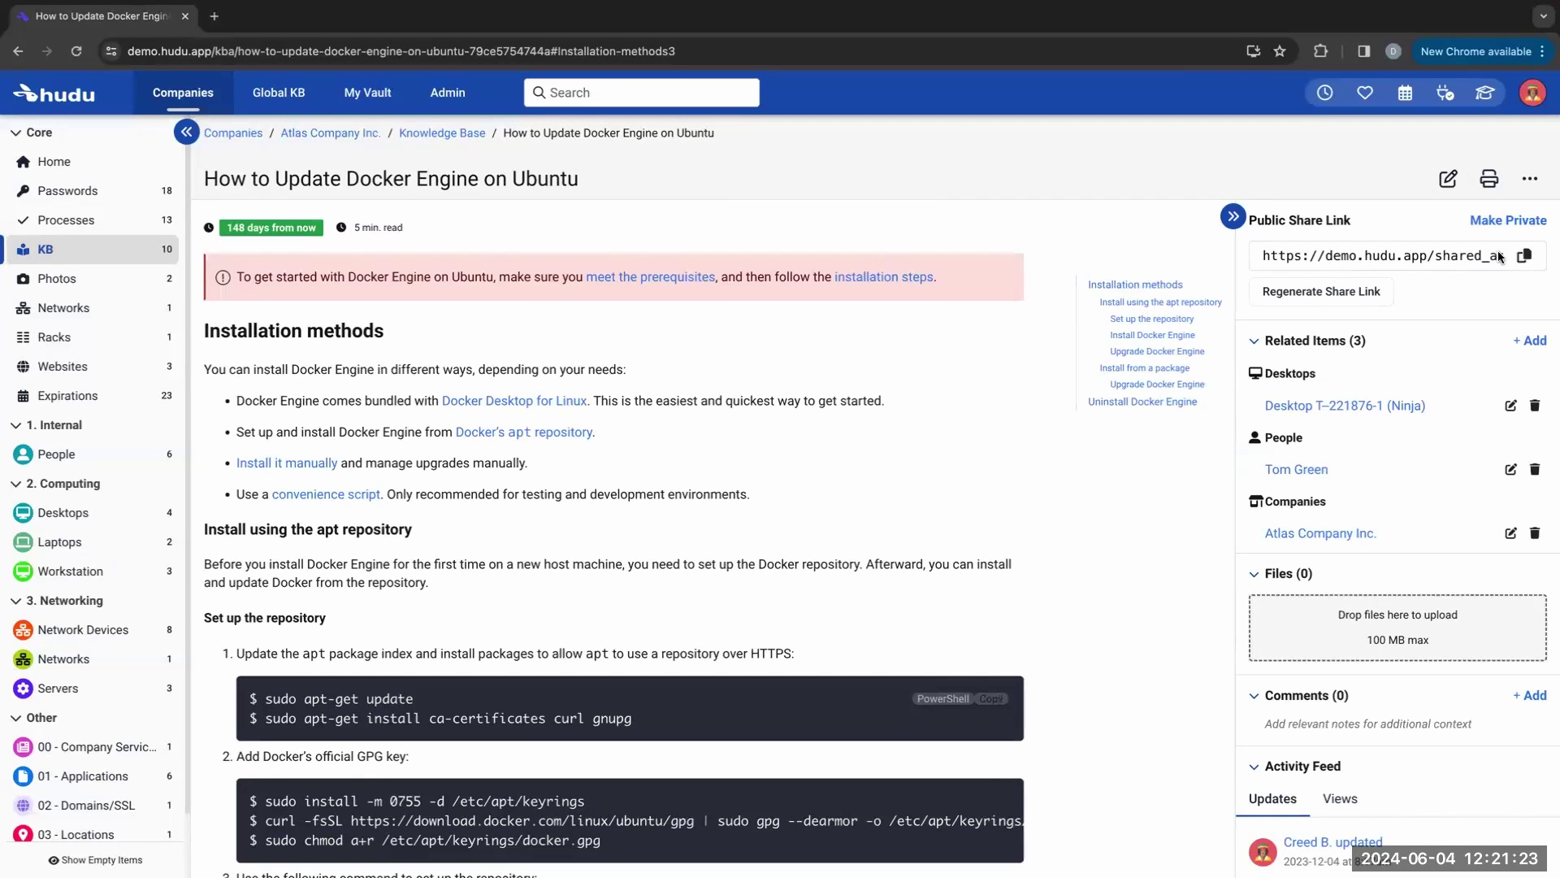
click(1451, 183)
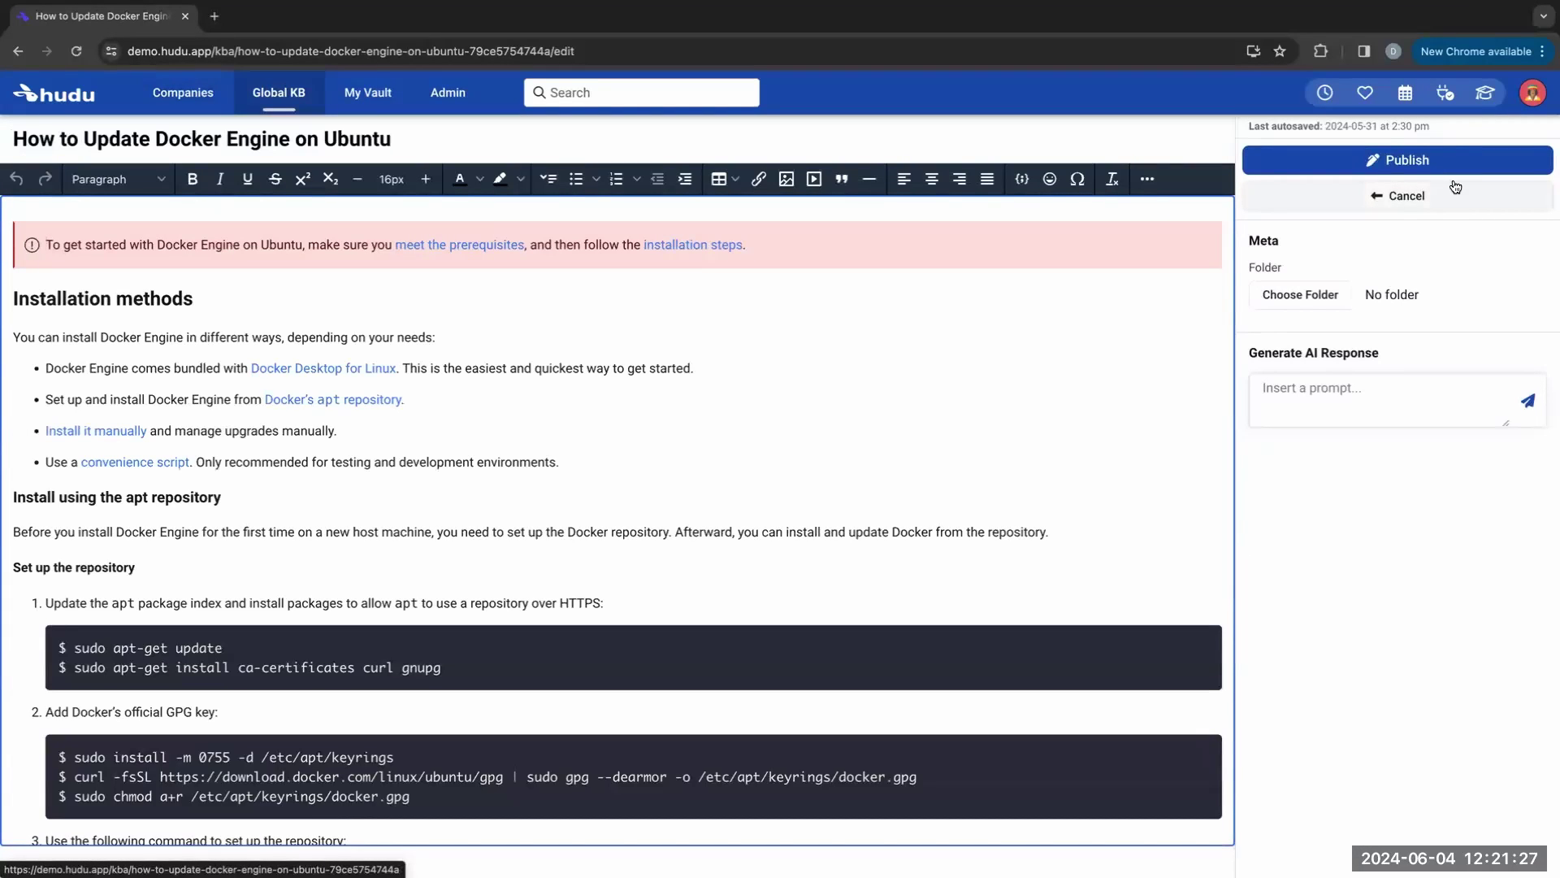
Step: Check the paragraph style list without changes, then publish the Docker Engine article
click(131, 179)
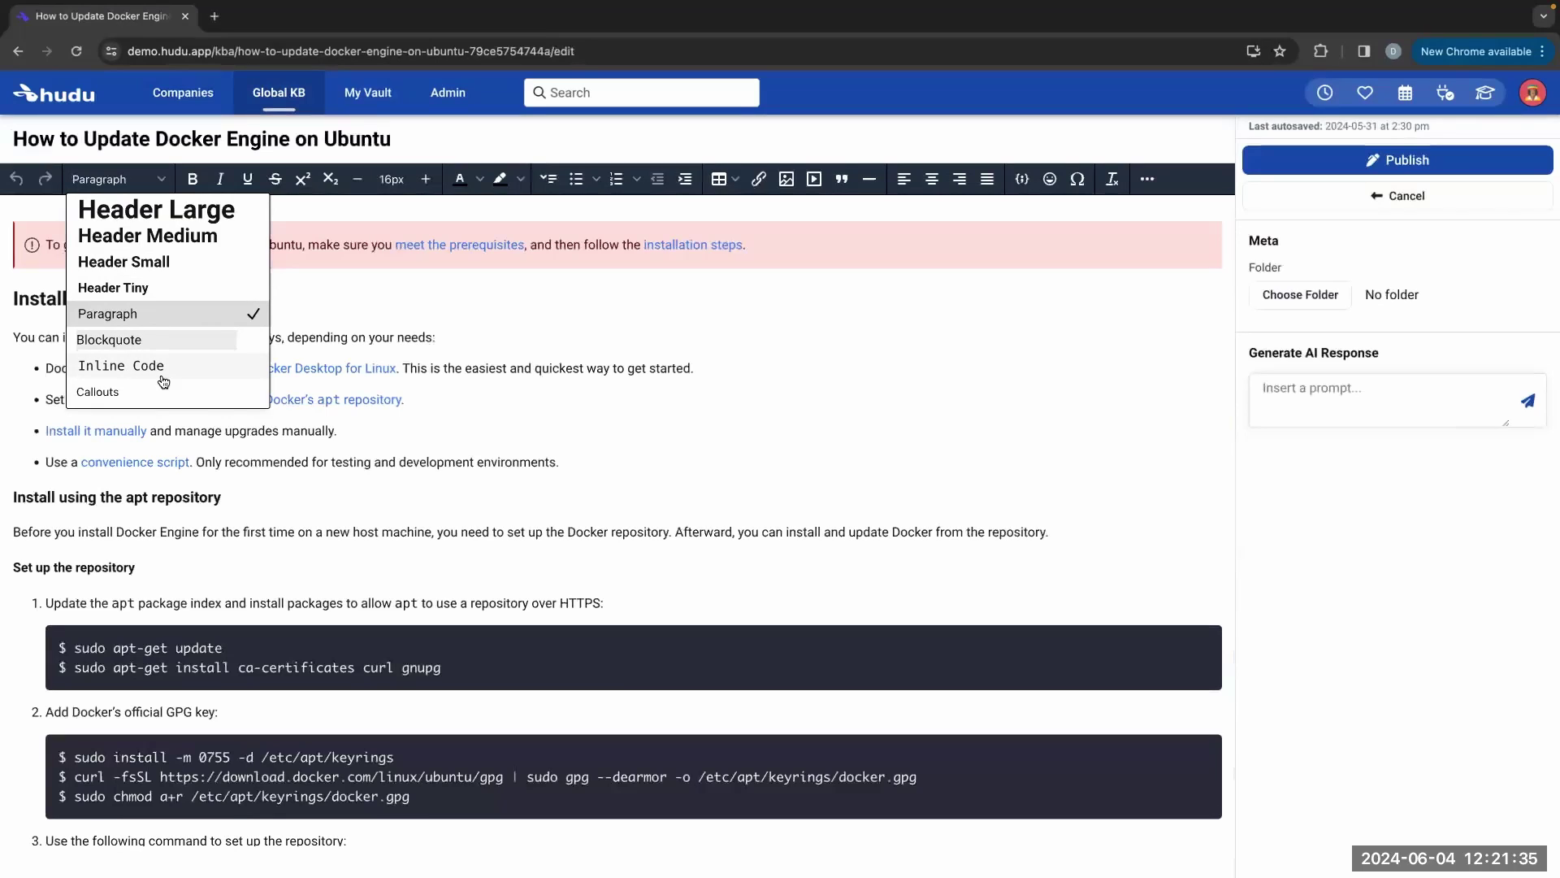
key(Escape)
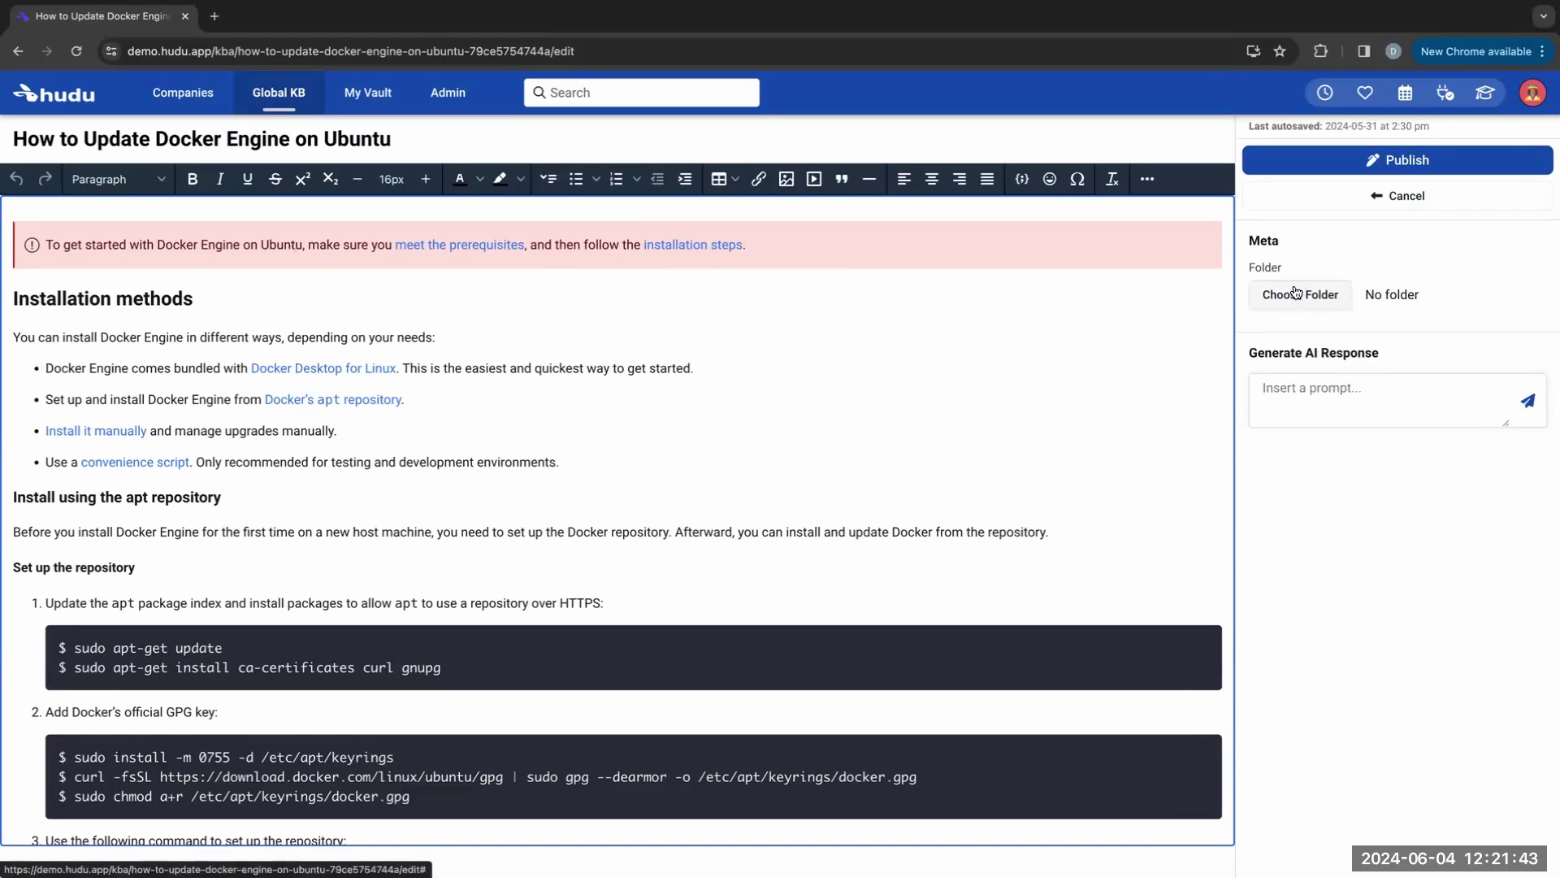
click(1330, 158)
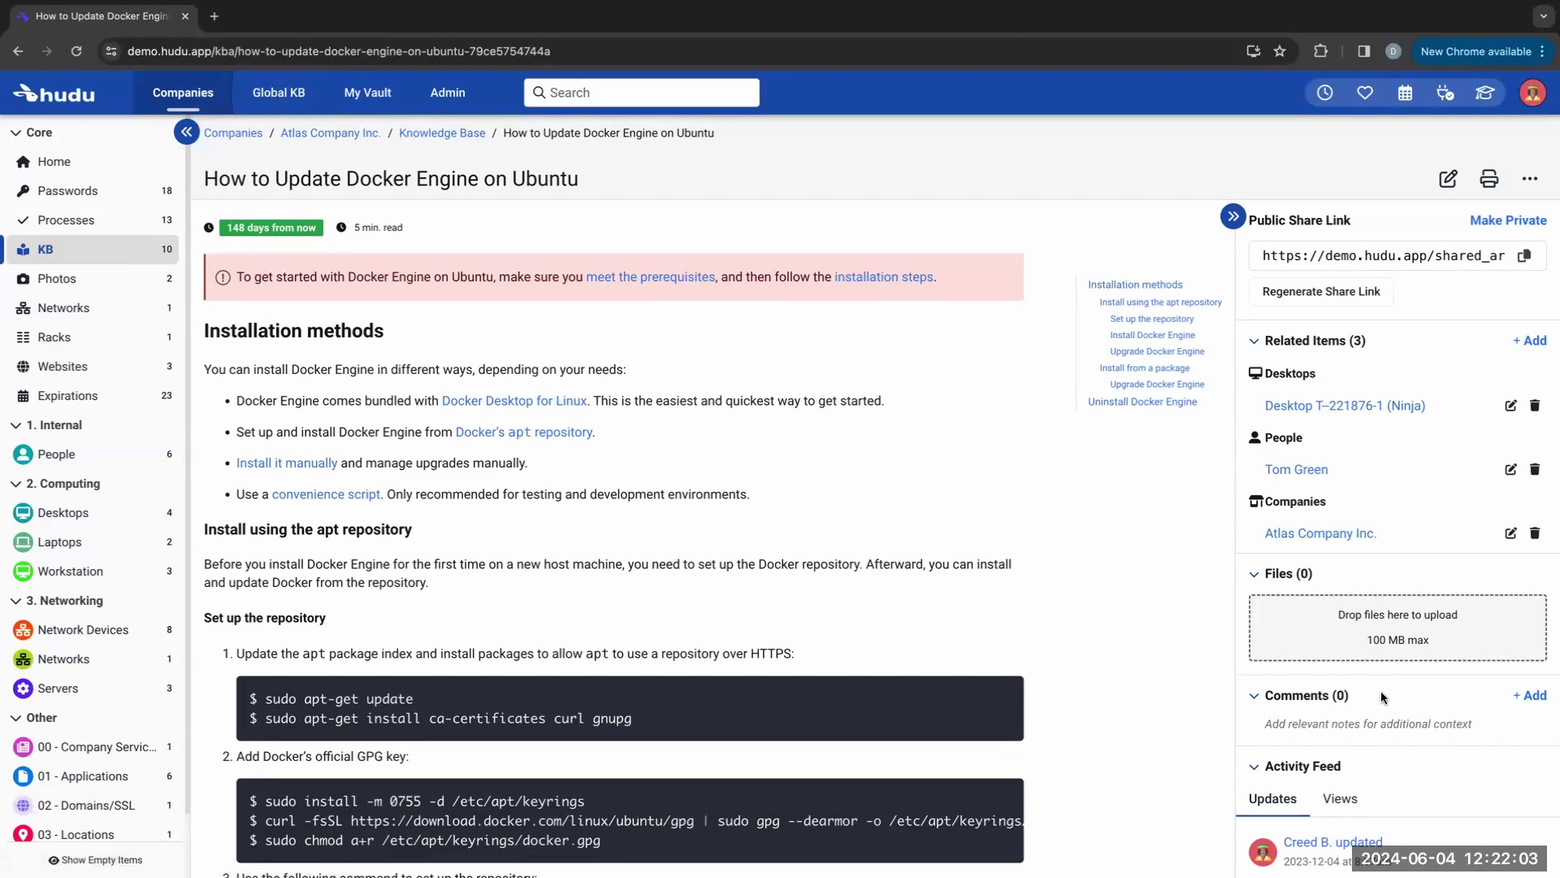
scroll(1381, 691, down, 2)
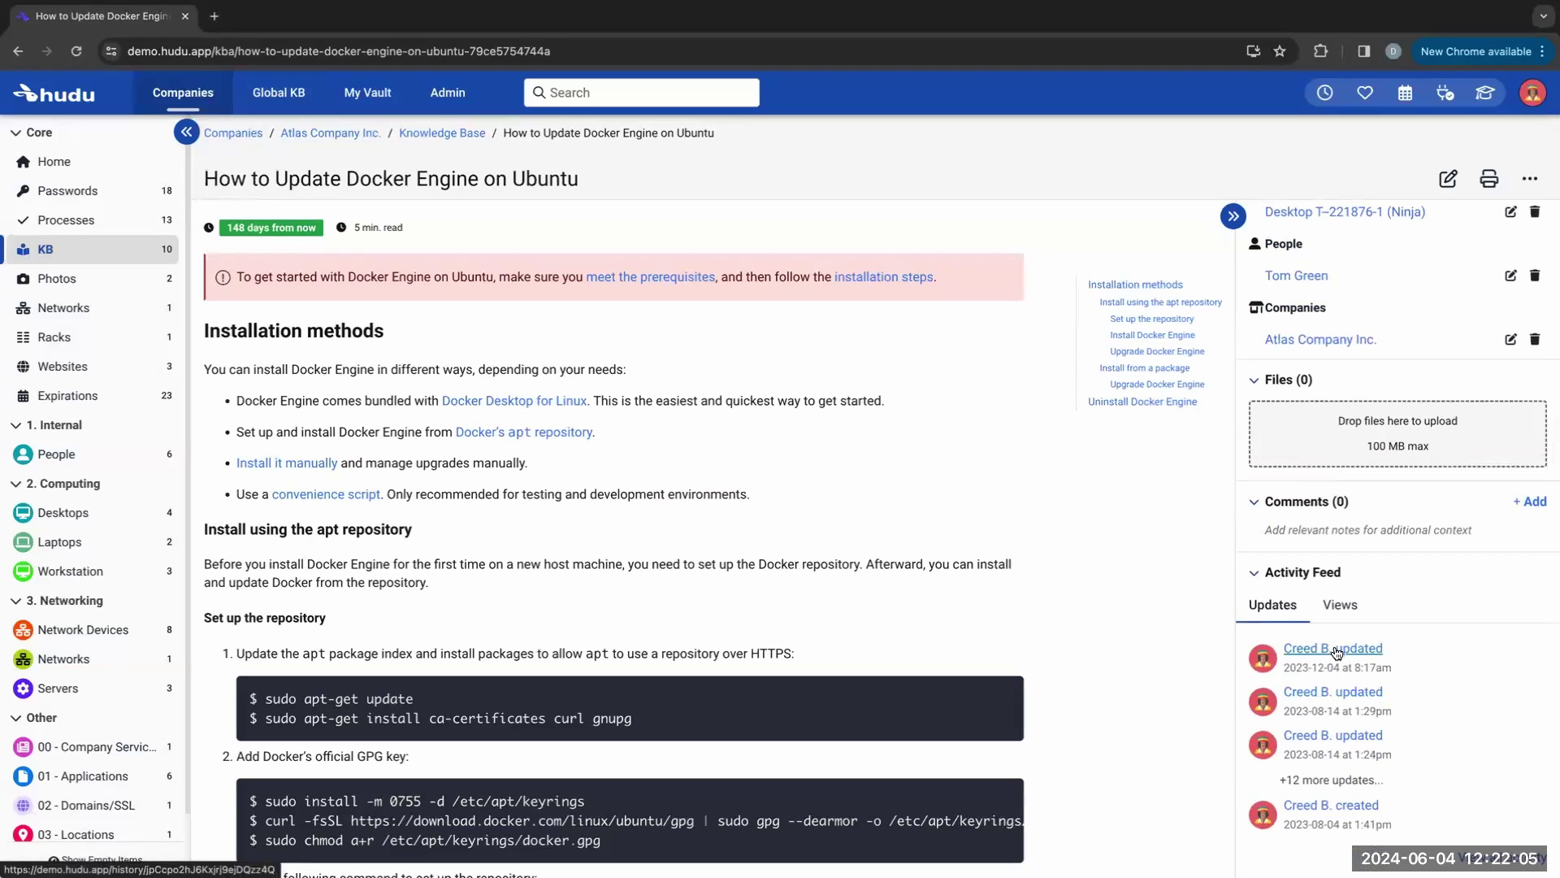
click(1335, 648)
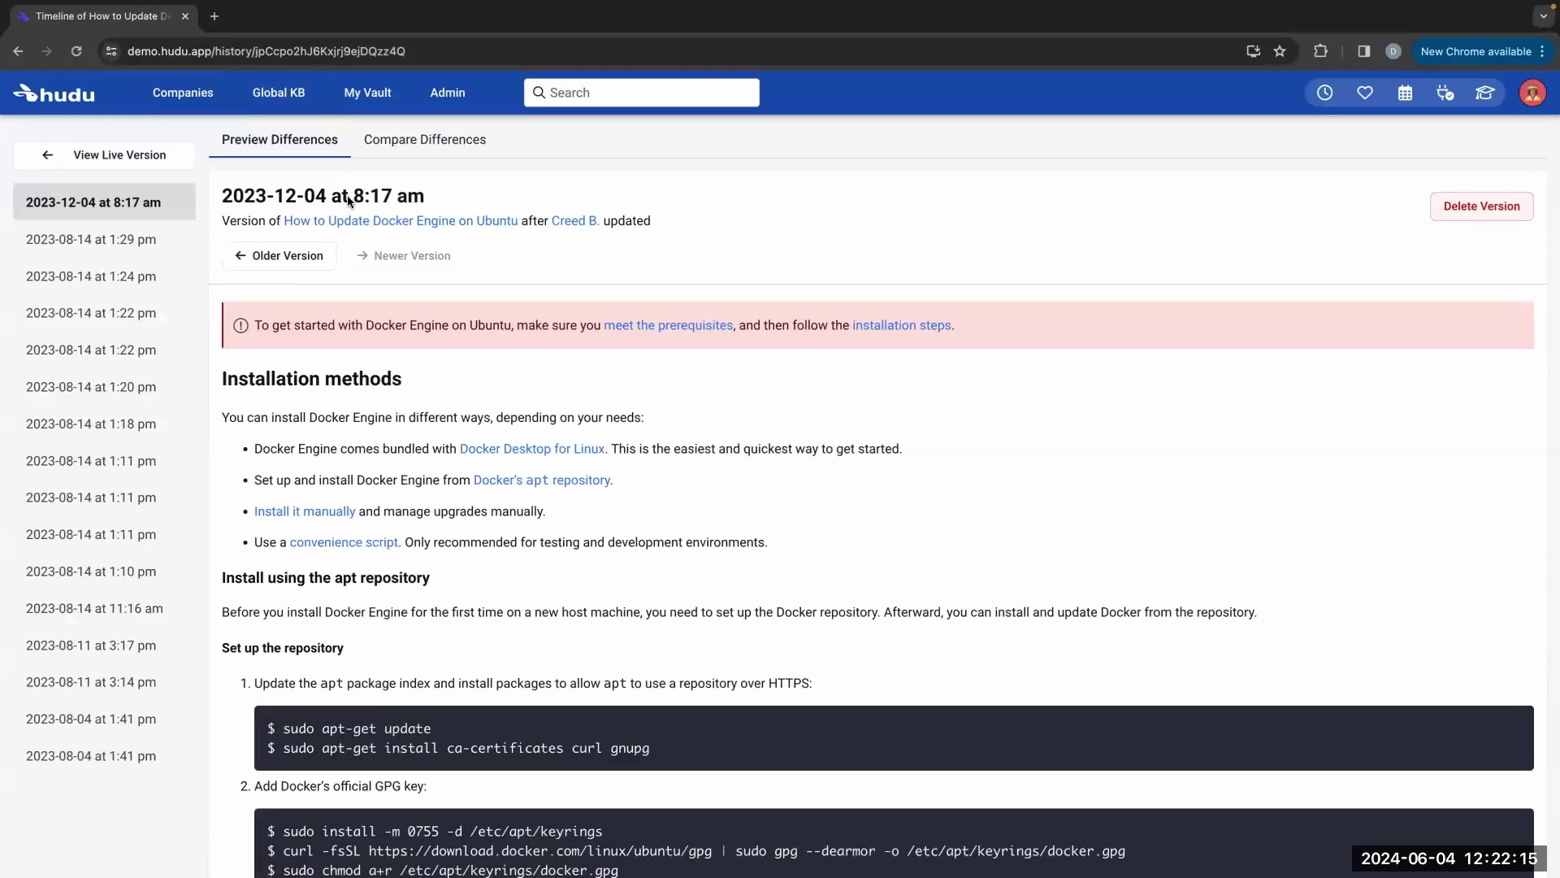
click(88, 278)
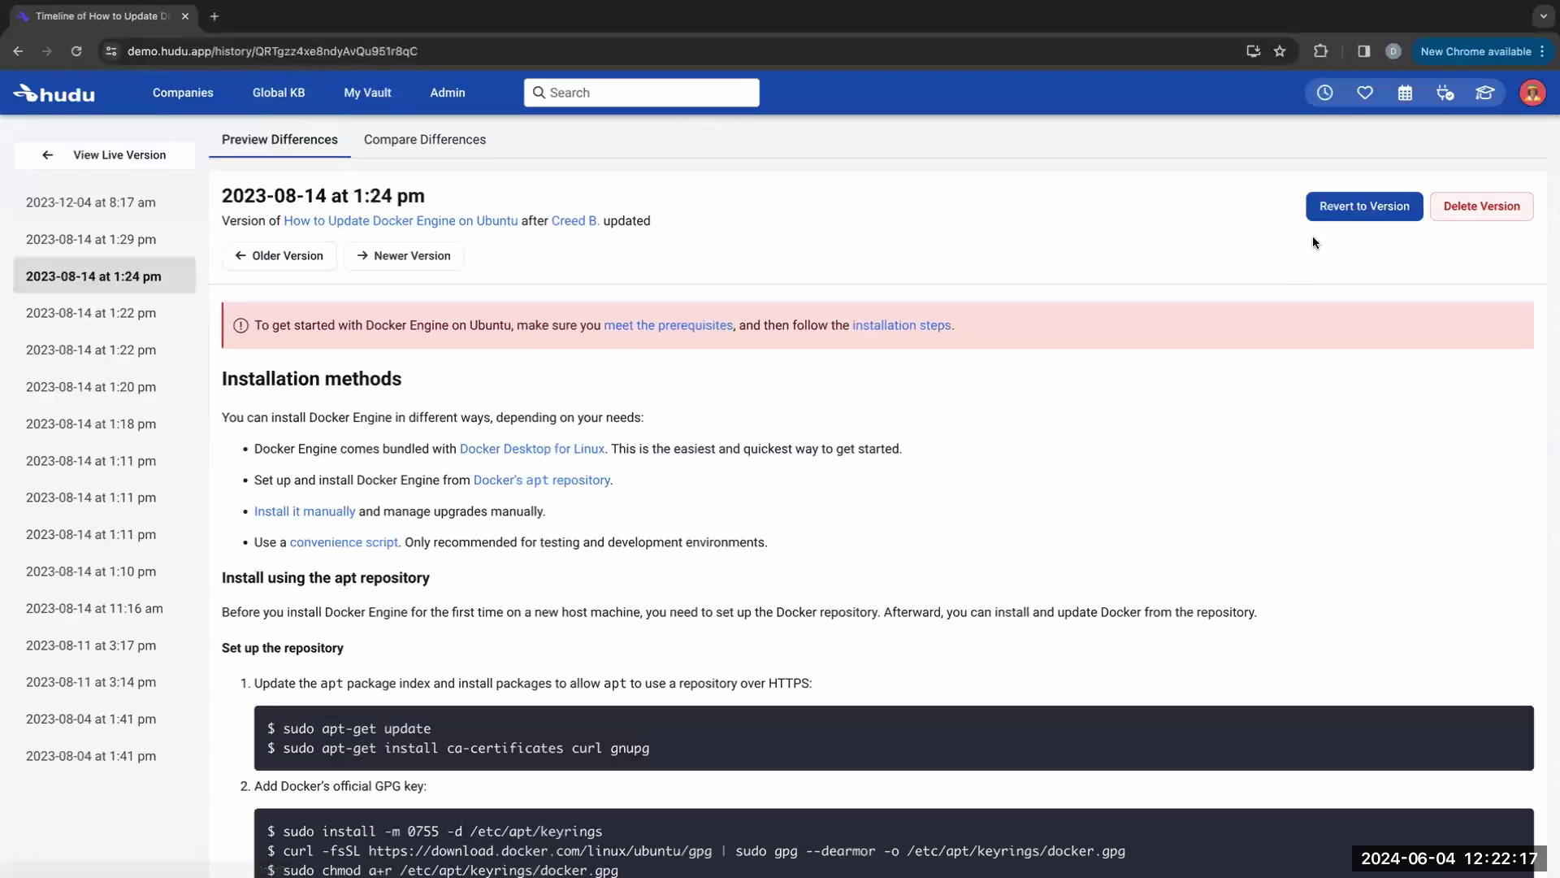
click(431, 143)
scroll(647, 411, down, 10)
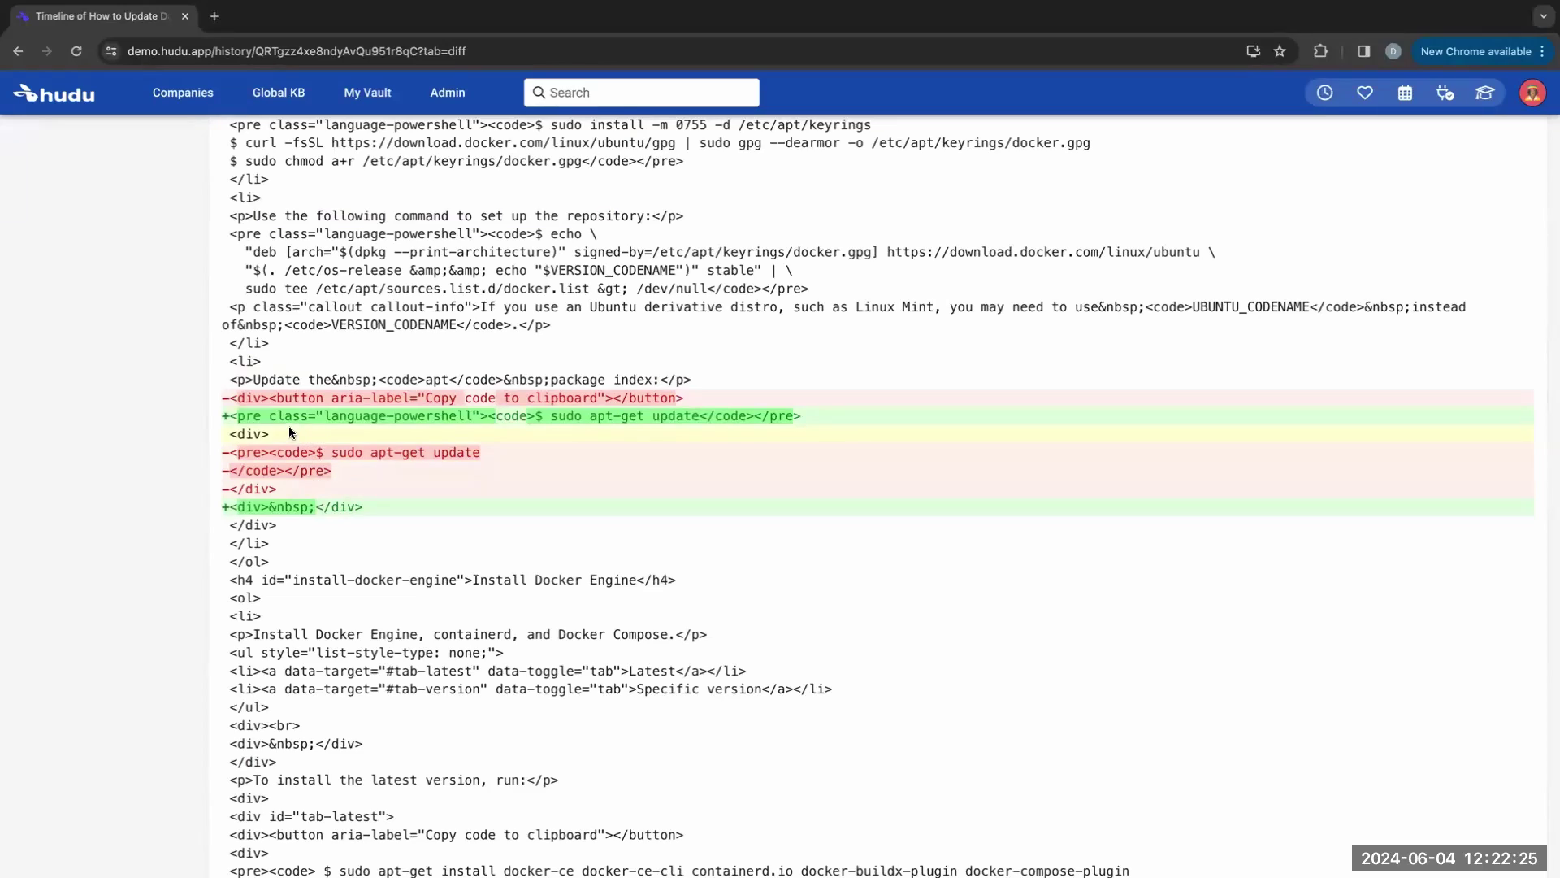
scroll(323, 291, up, 10)
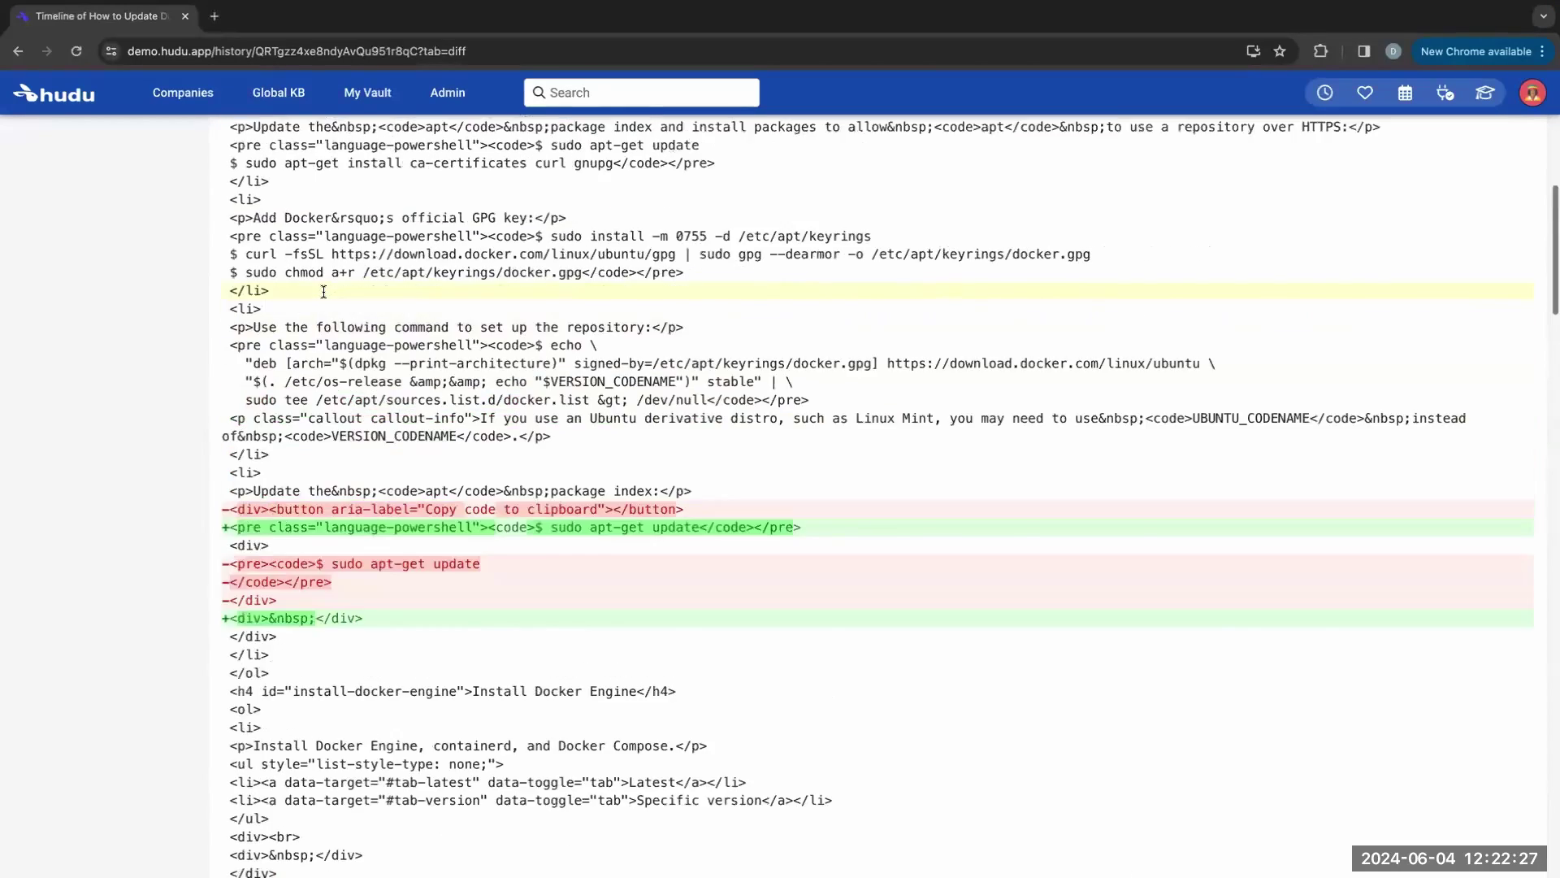
click(120, 155)
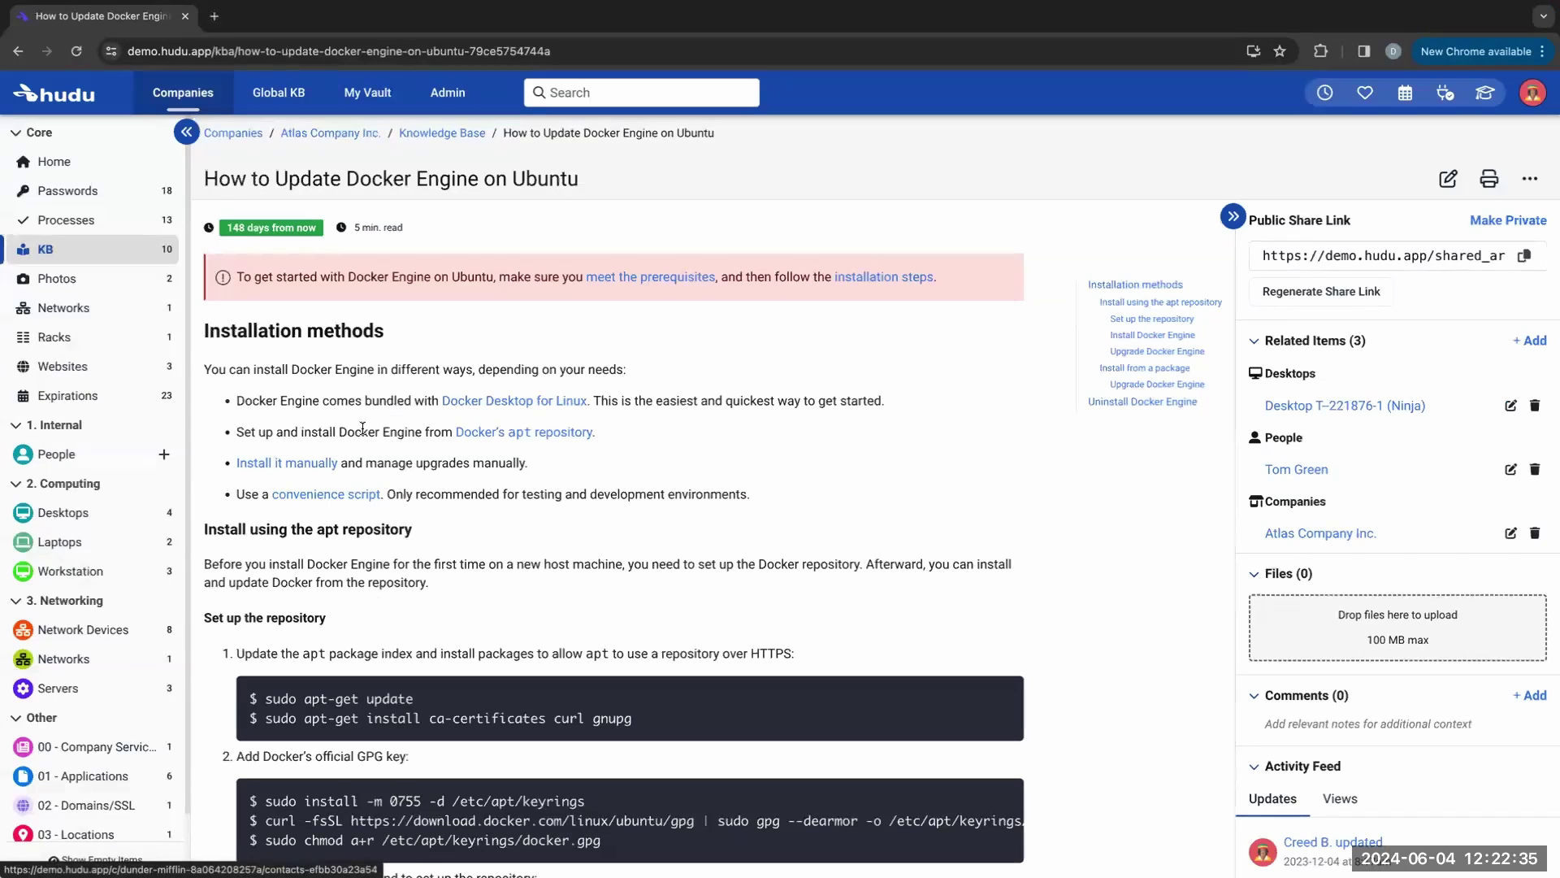
Step: Show Atlas Company's Photos page holding Server Rack.jpeg and Atlas Logo.jpeg
click(102, 284)
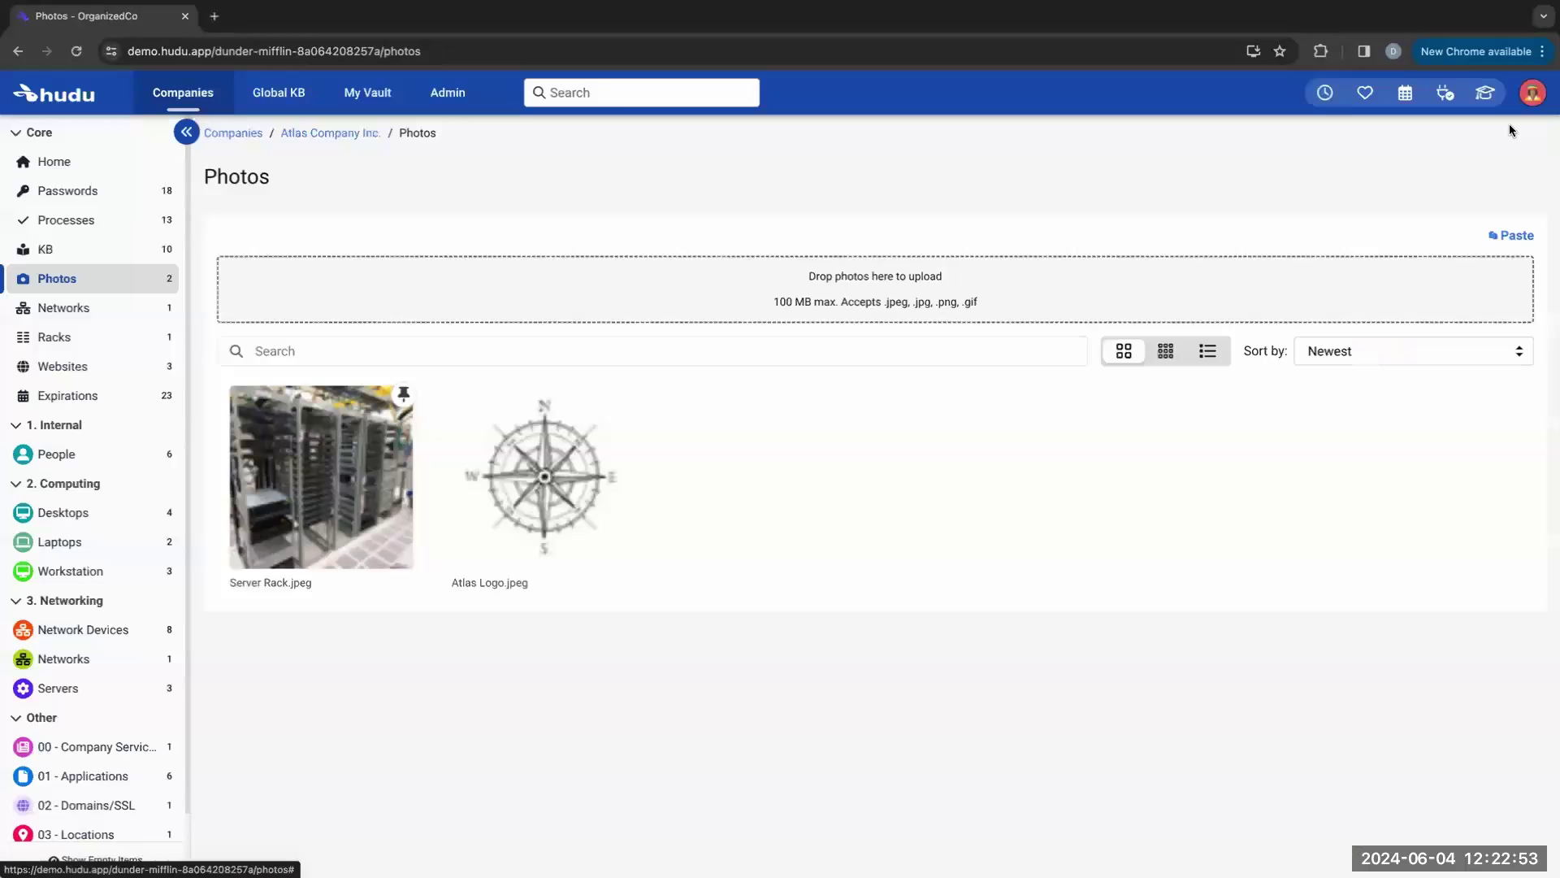
Step: Open the 10.0.0.0/28 network from the company's Networks list and scroll its IP Addresses table
click(90, 316)
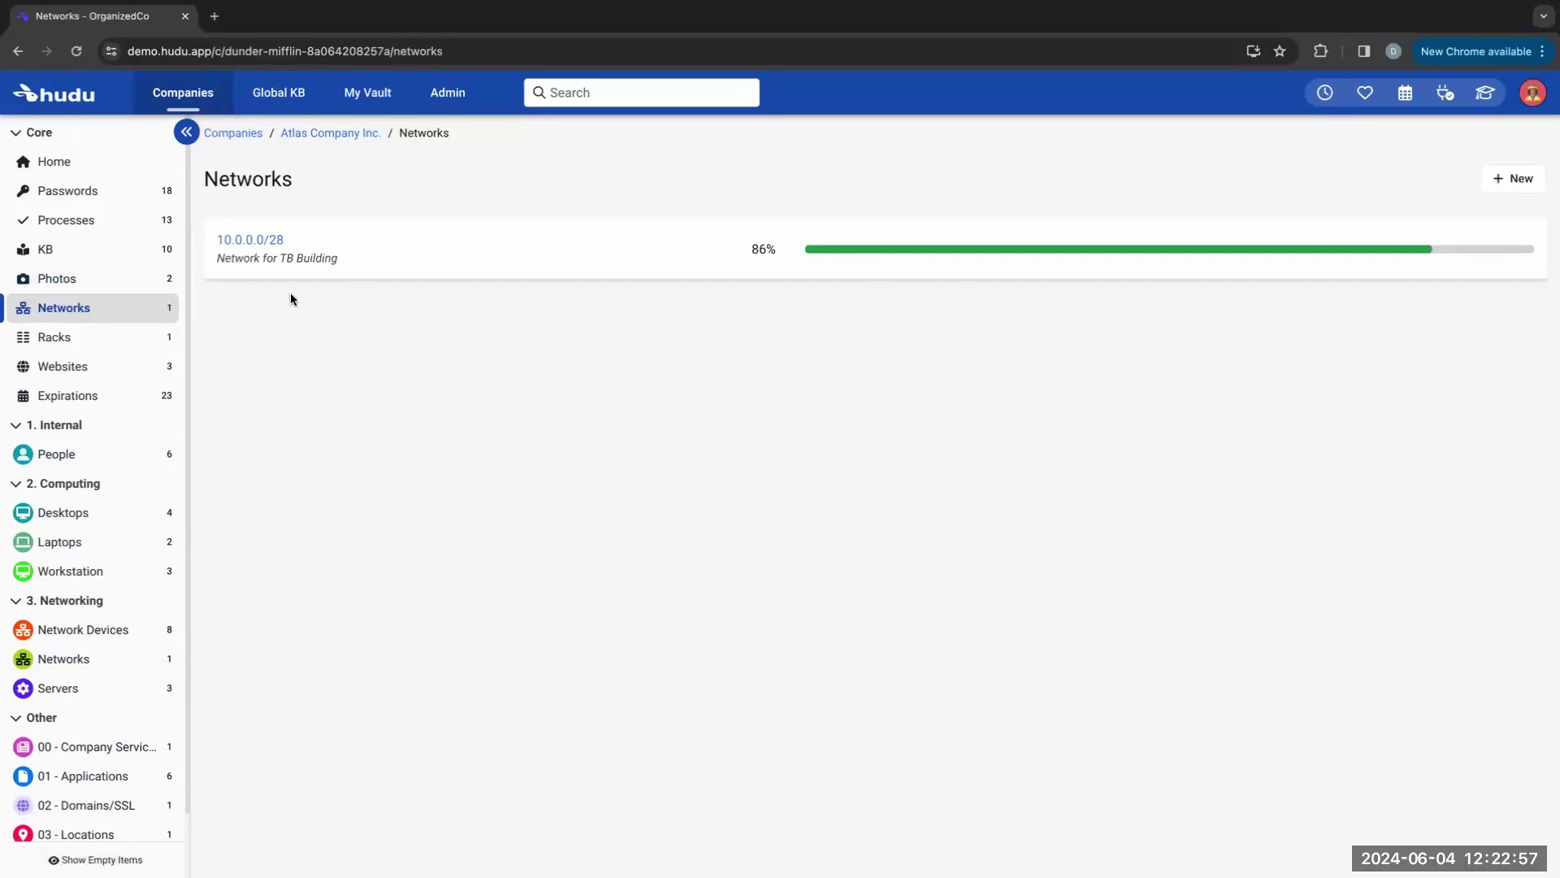
click(269, 241)
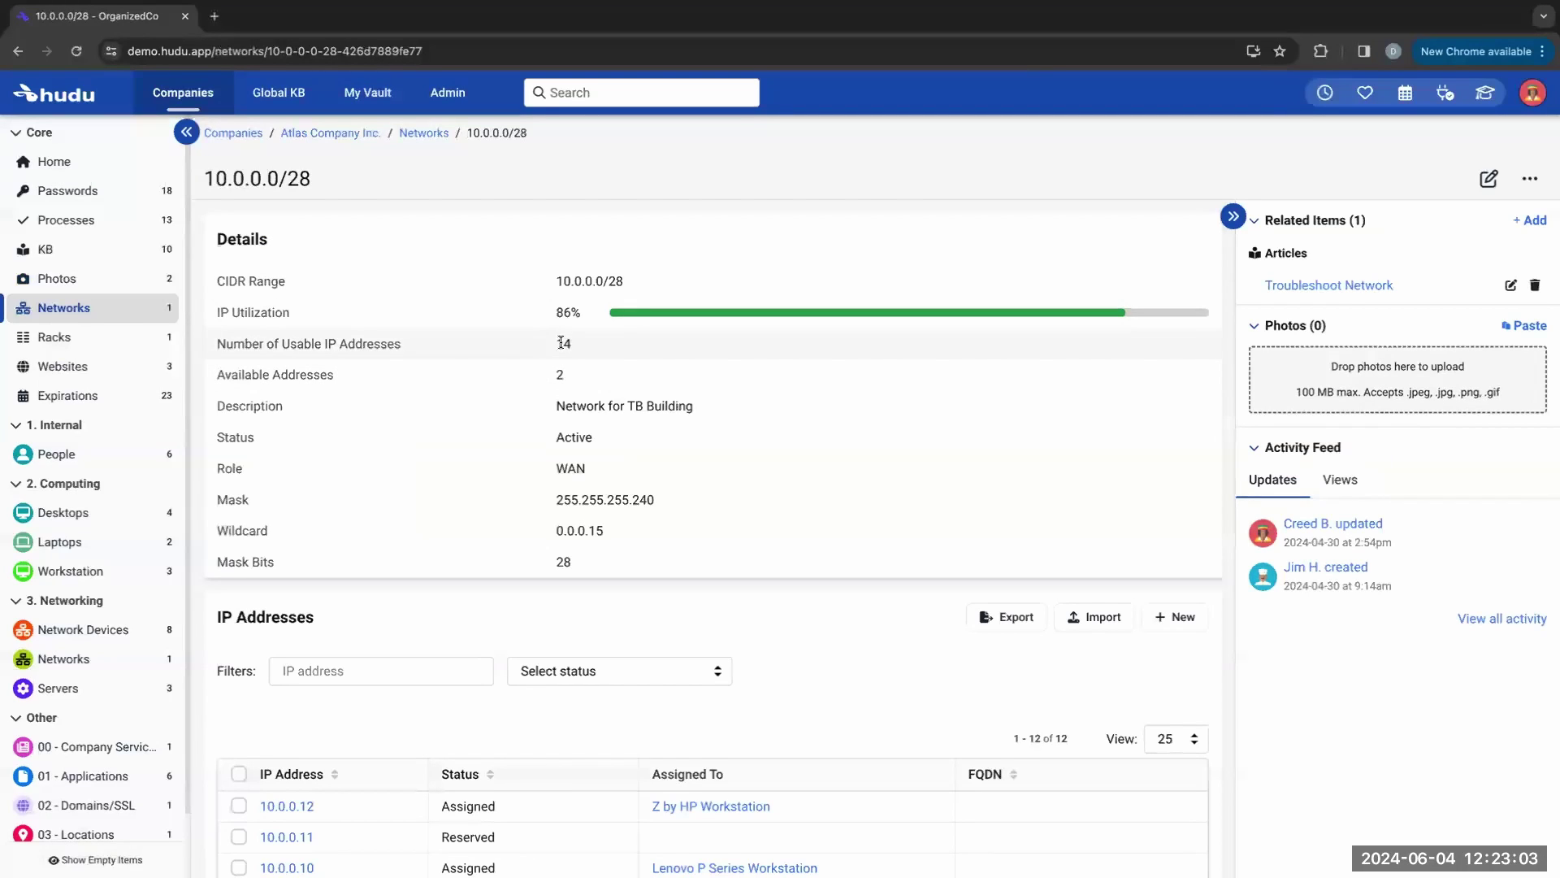
scroll(398, 512, down, 4)
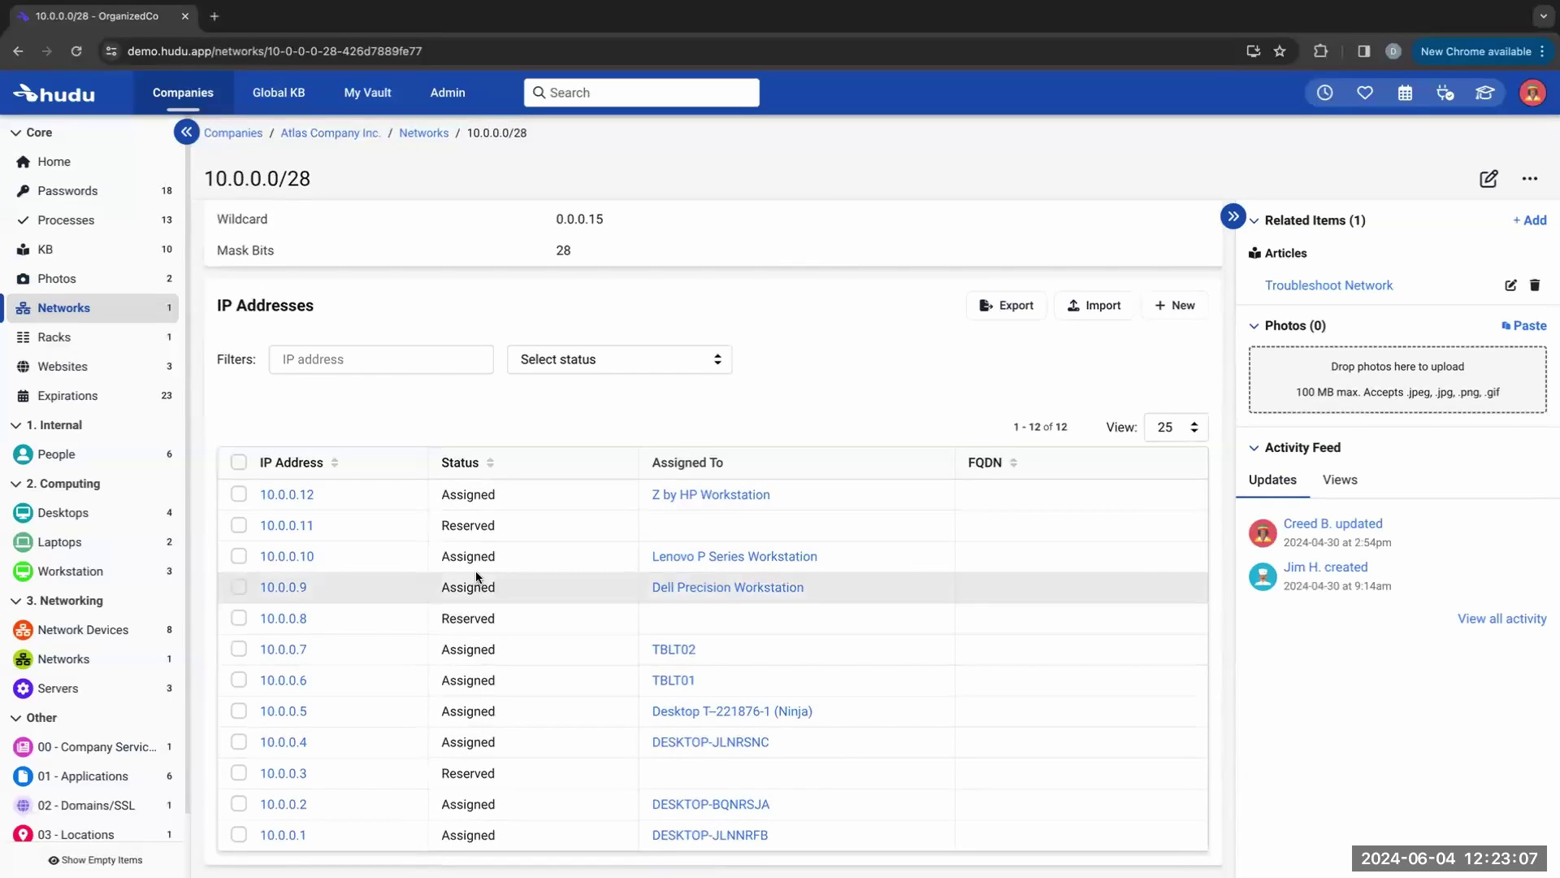
scroll(485, 507, up, 4)
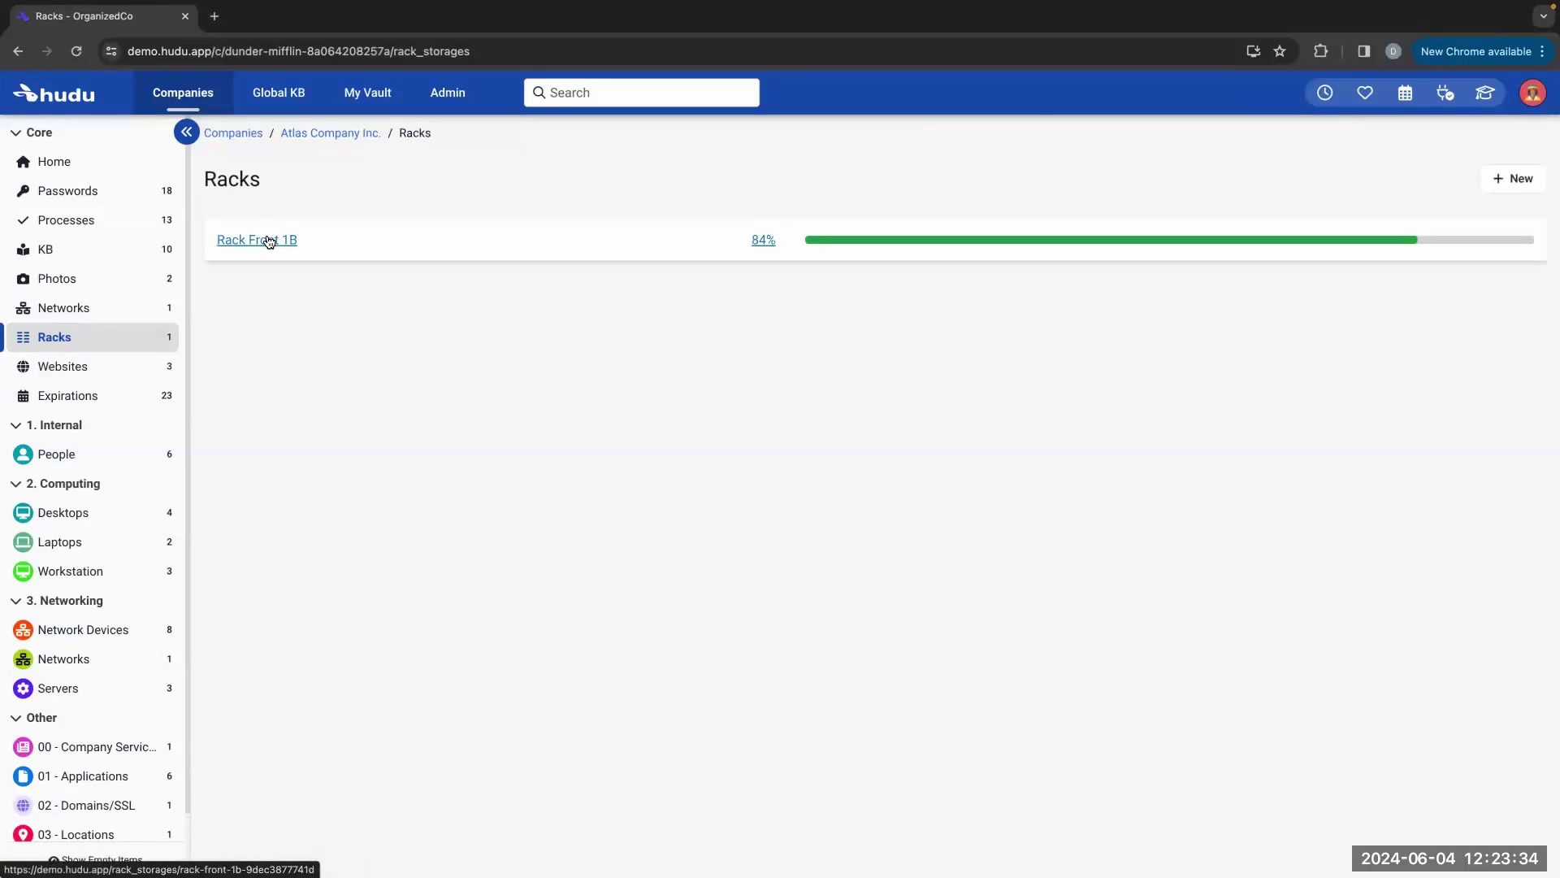
Step: Open the Rack Front 1B rack record and scroll through its unit layouts
click(269, 241)
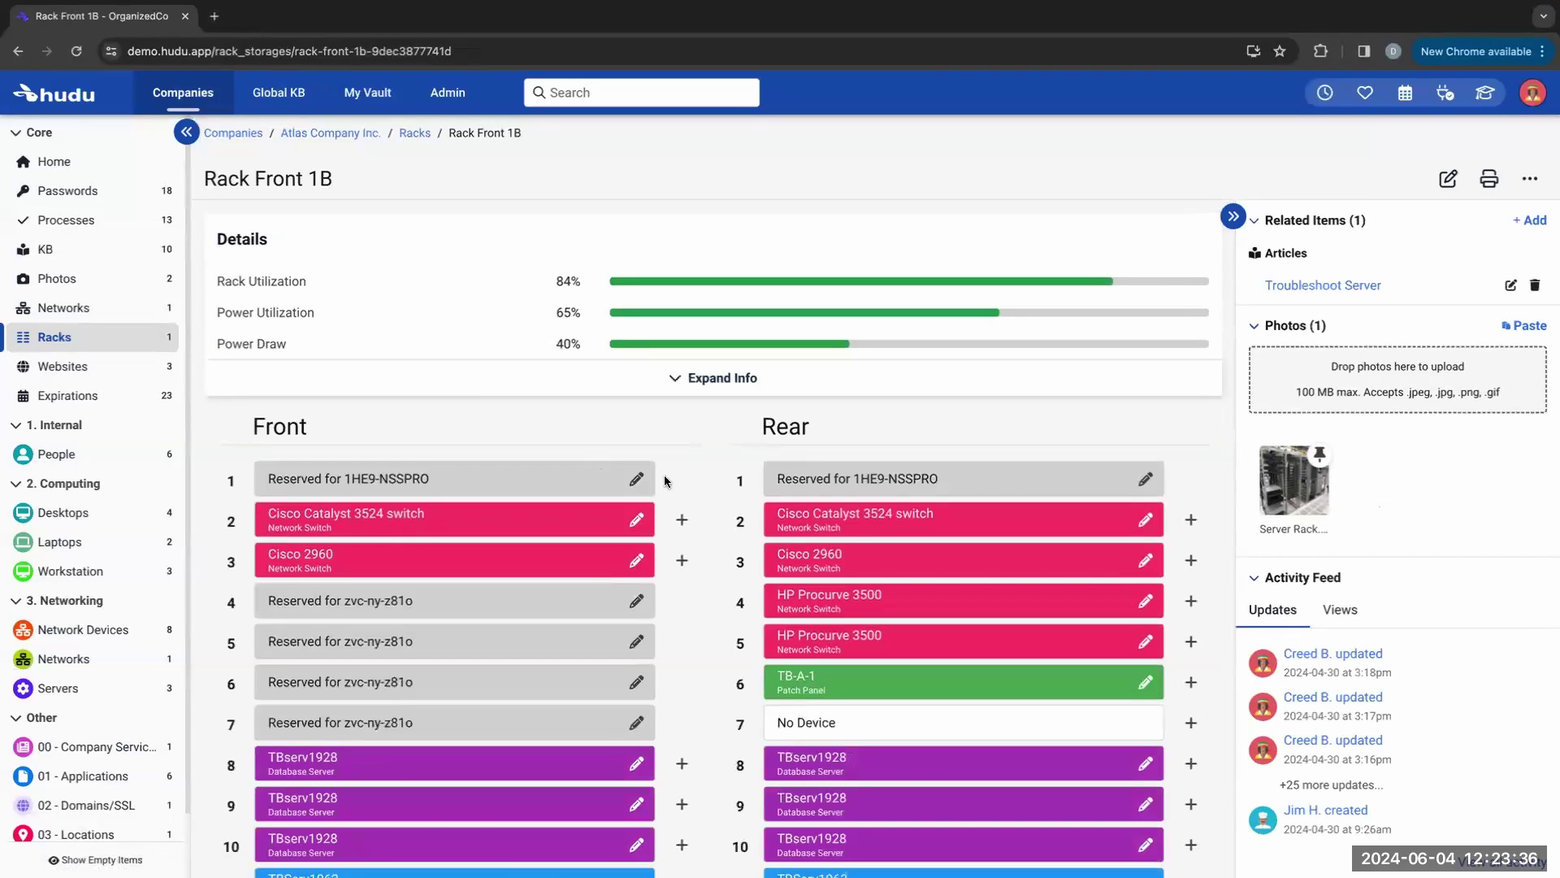
scroll(725, 545, down, 2)
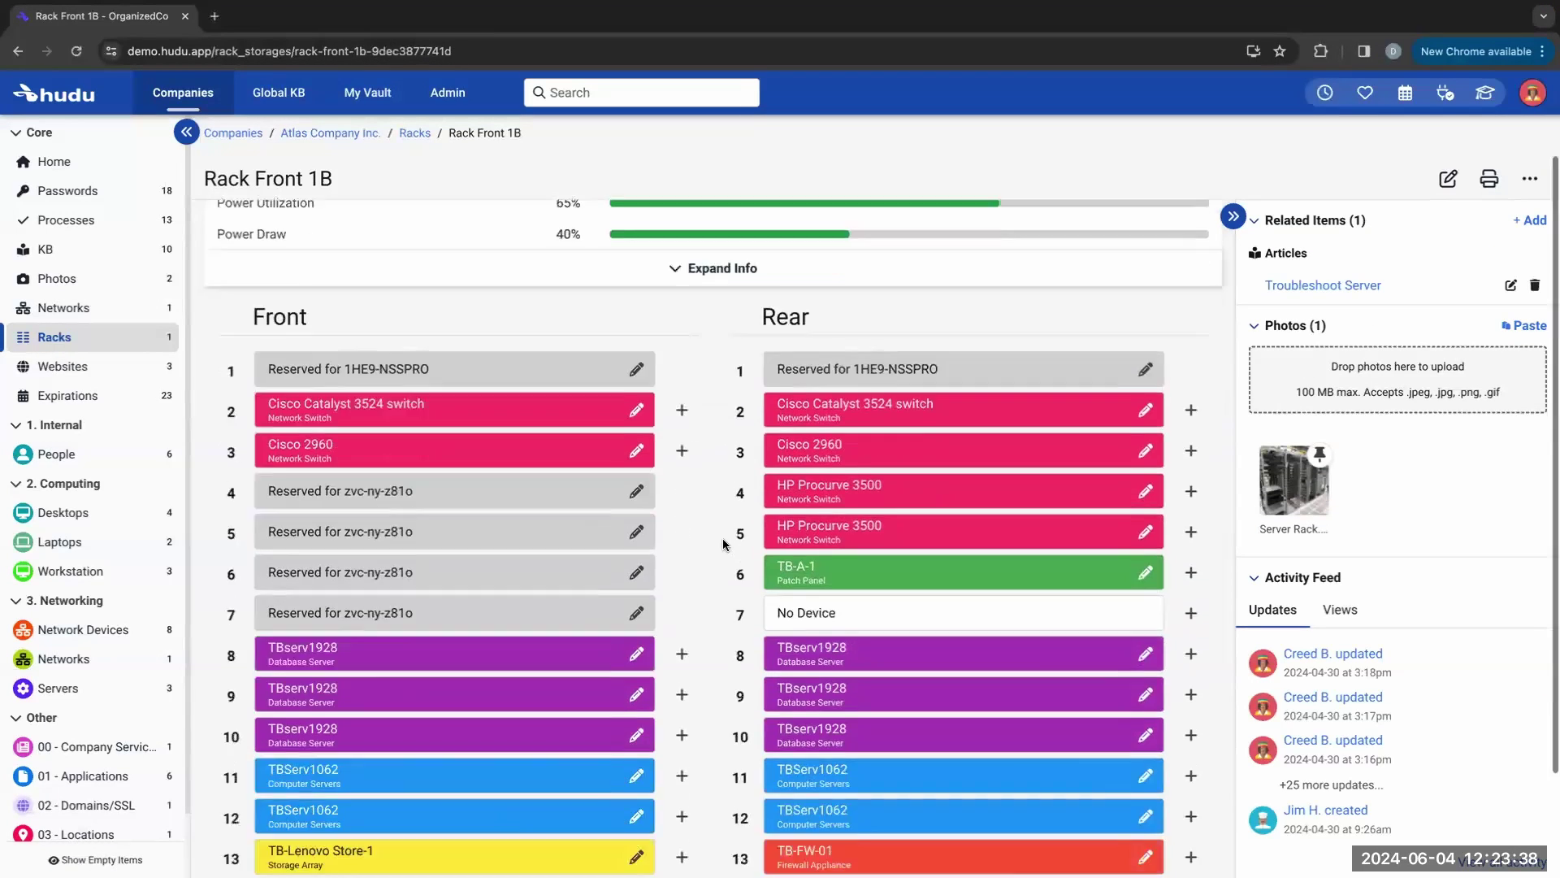
scroll(725, 544, down, 2)
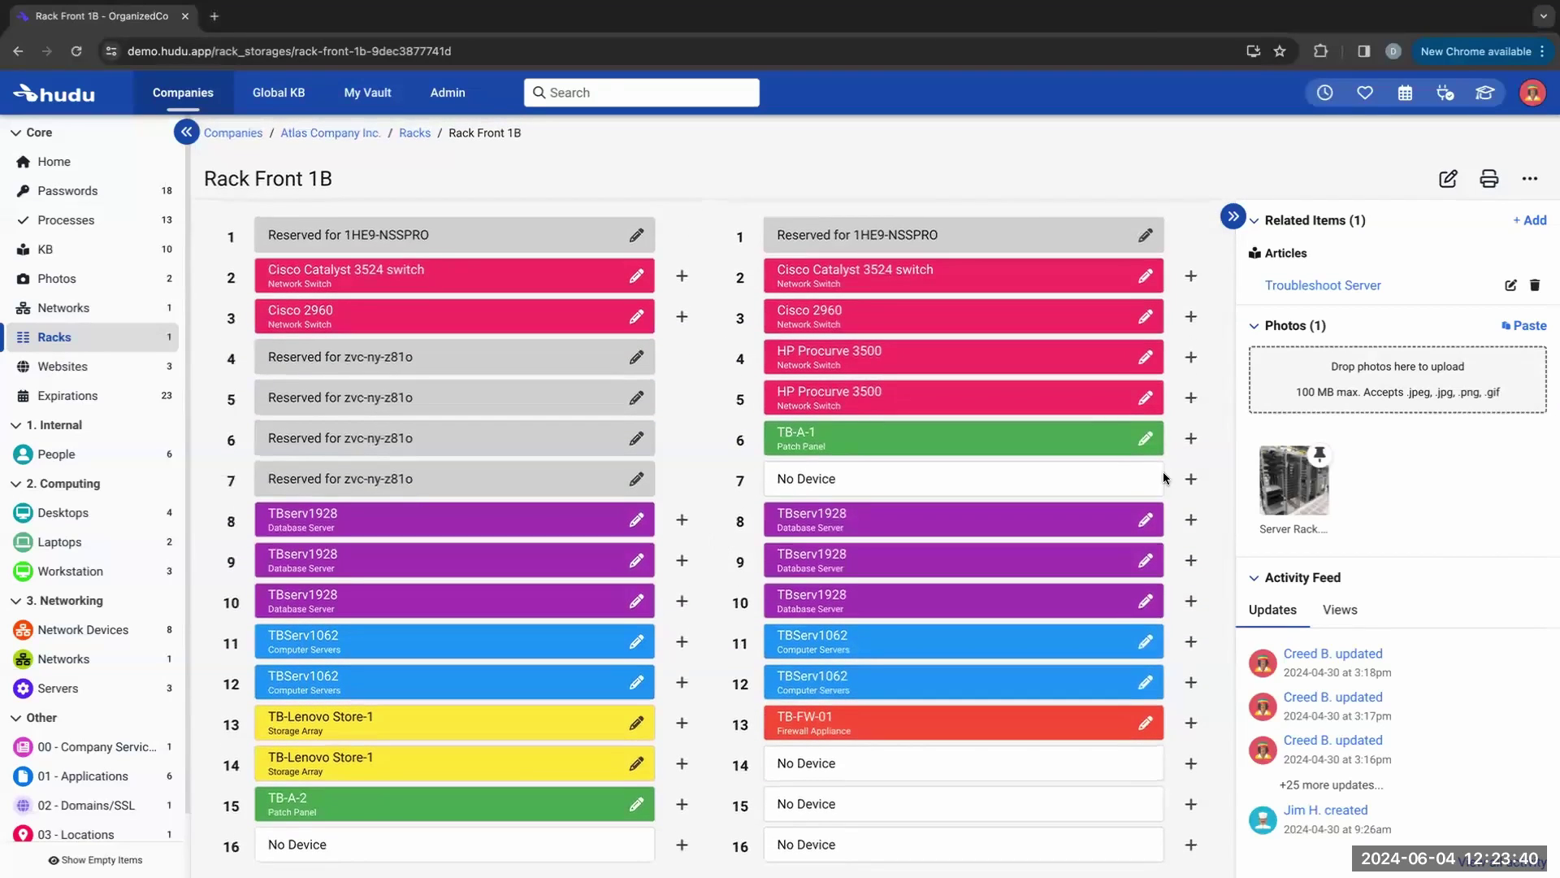
Step: Try adding a device (search 'TB') to empty rear slot 7, cancel, then expand the rack info
click(1190, 479)
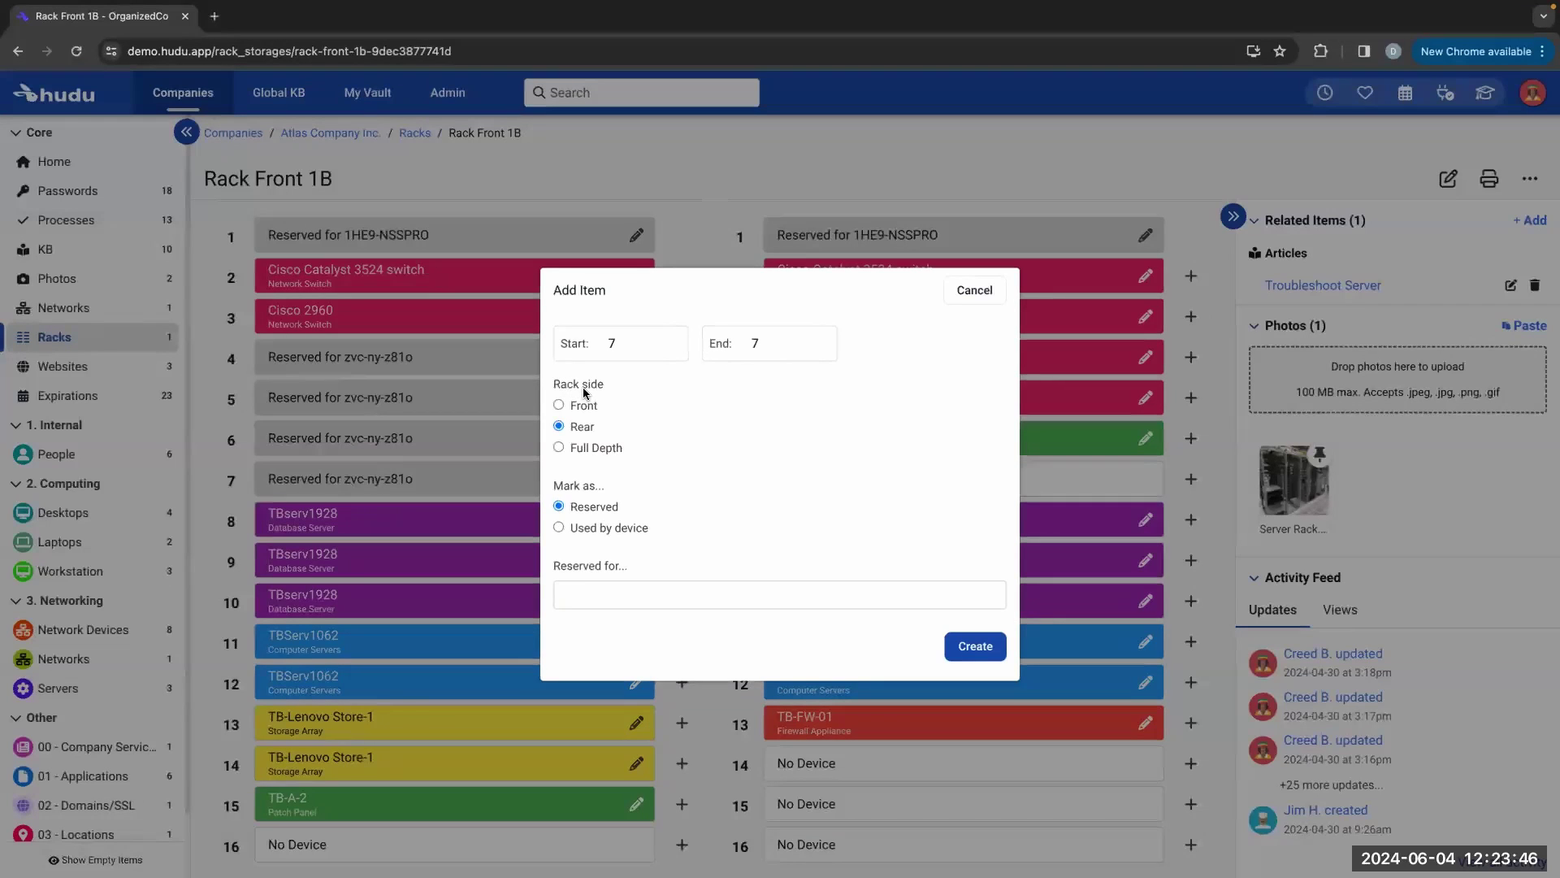
click(559, 528)
click(688, 518)
text(TB)
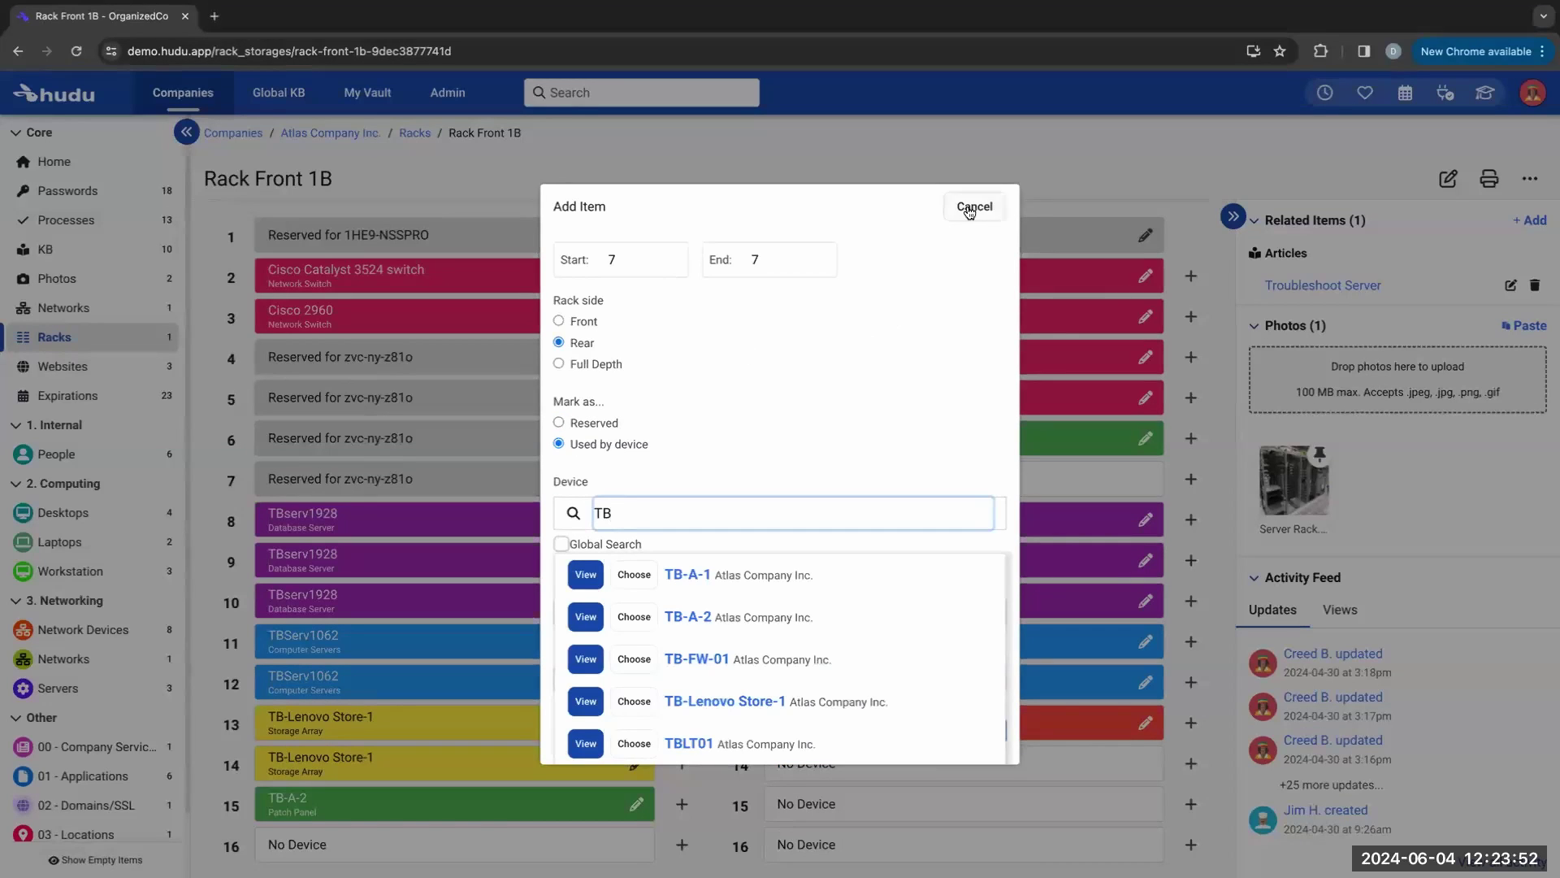
click(975, 207)
click(675, 373)
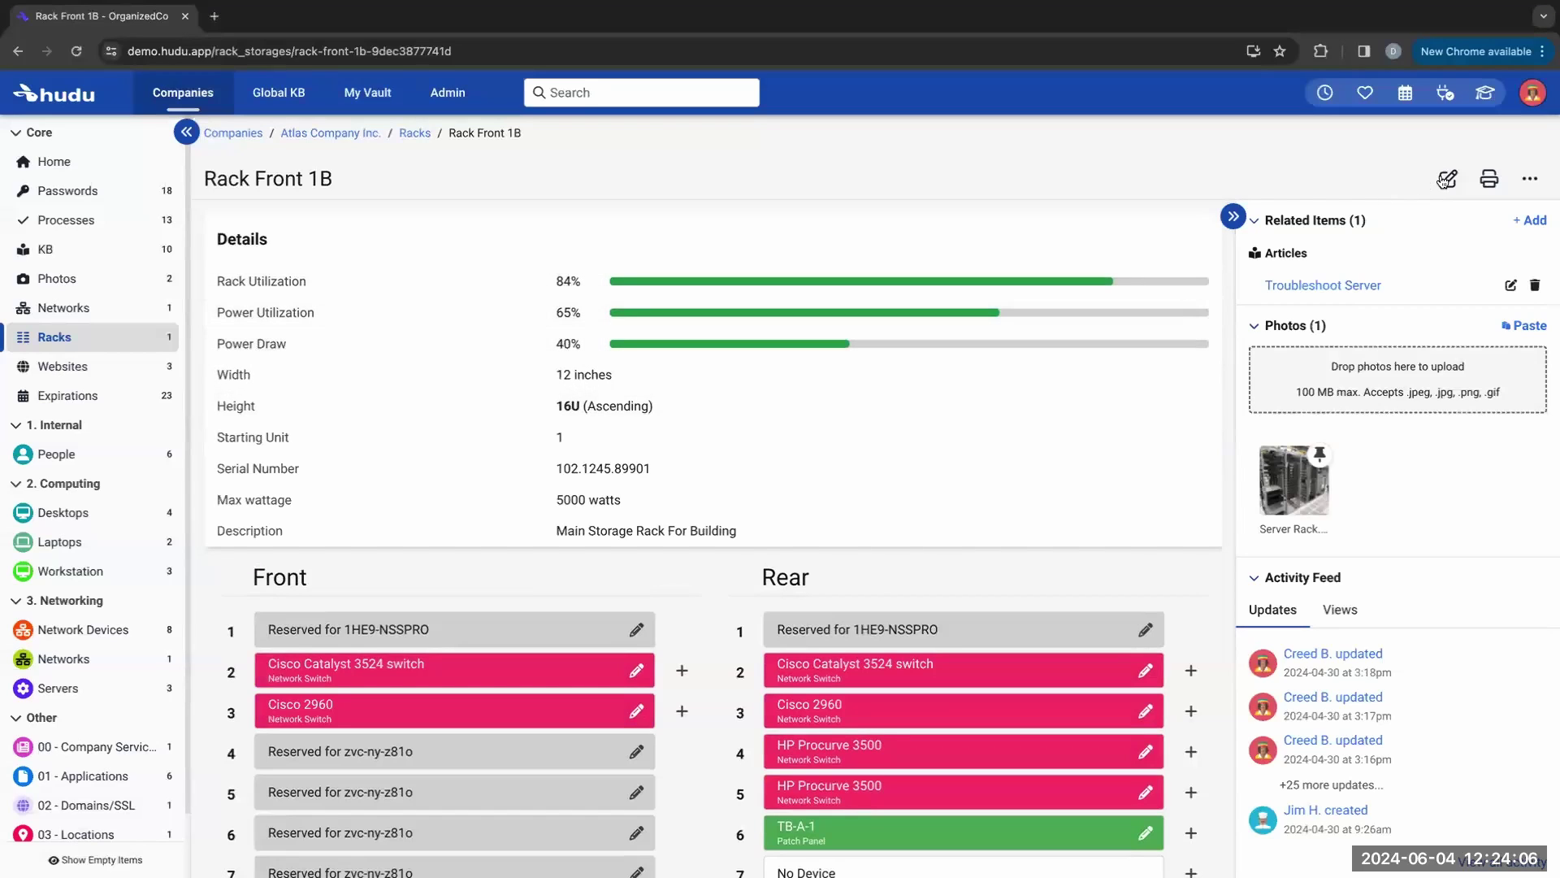
click(1488, 178)
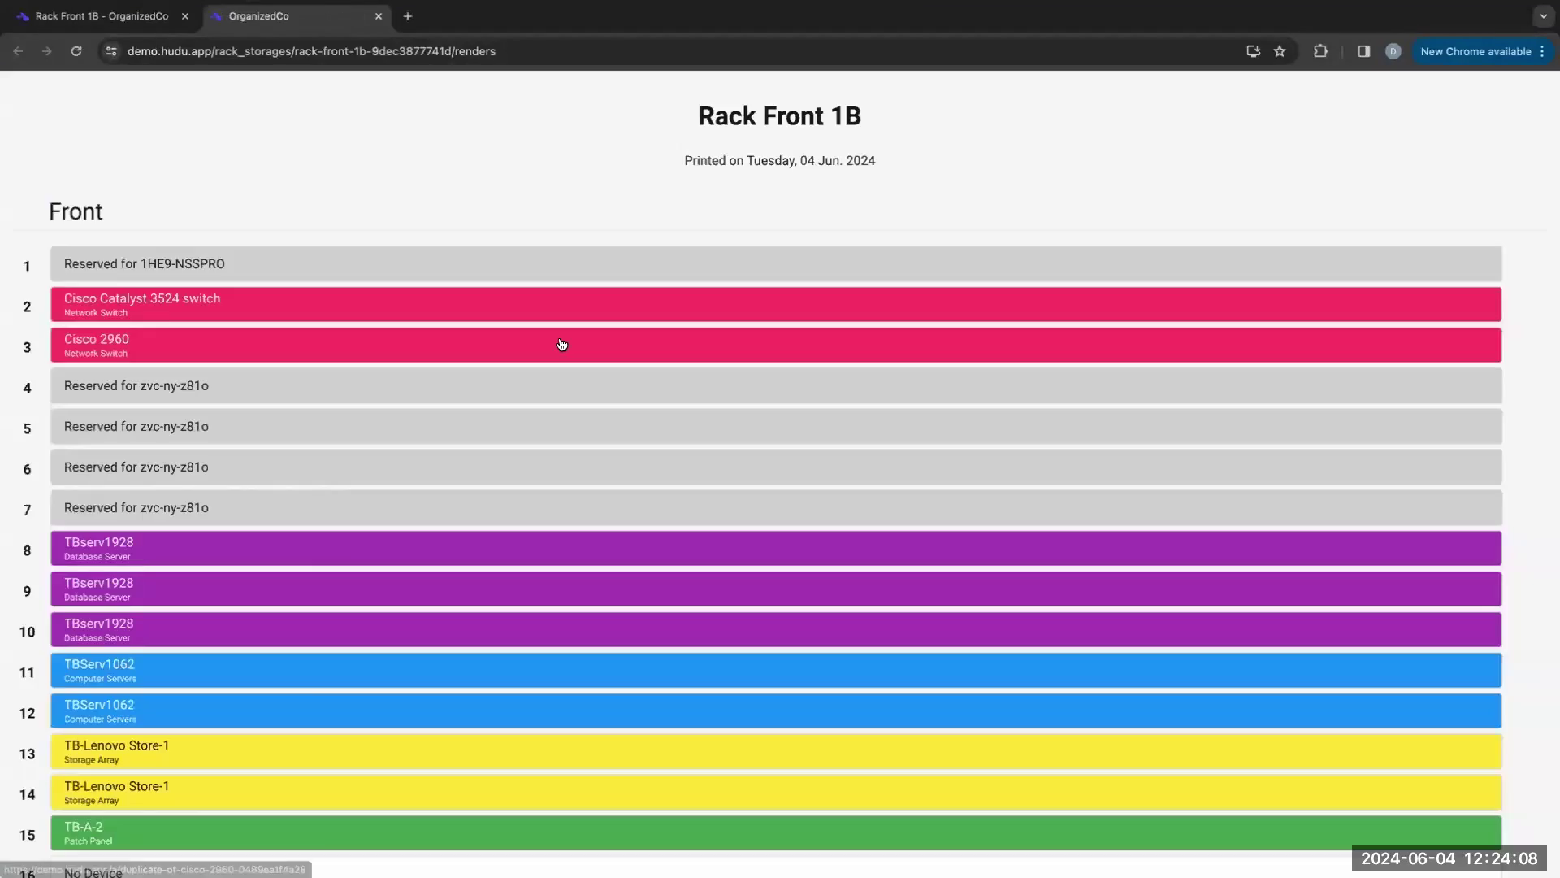
scroll(559, 359, down, 9)
scroll(516, 289, up, 10)
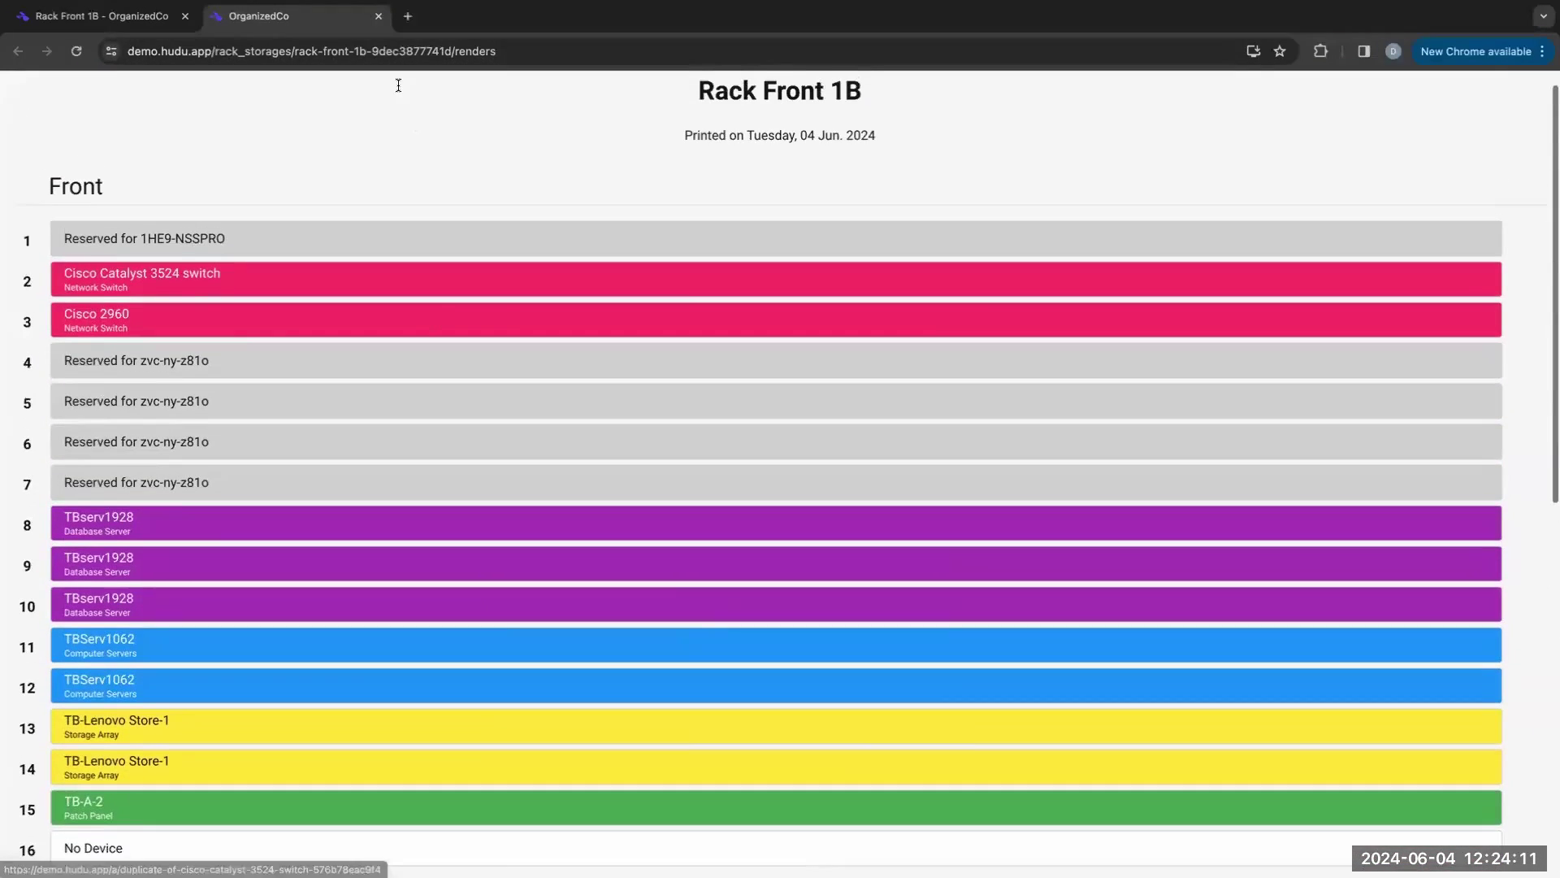
click(379, 16)
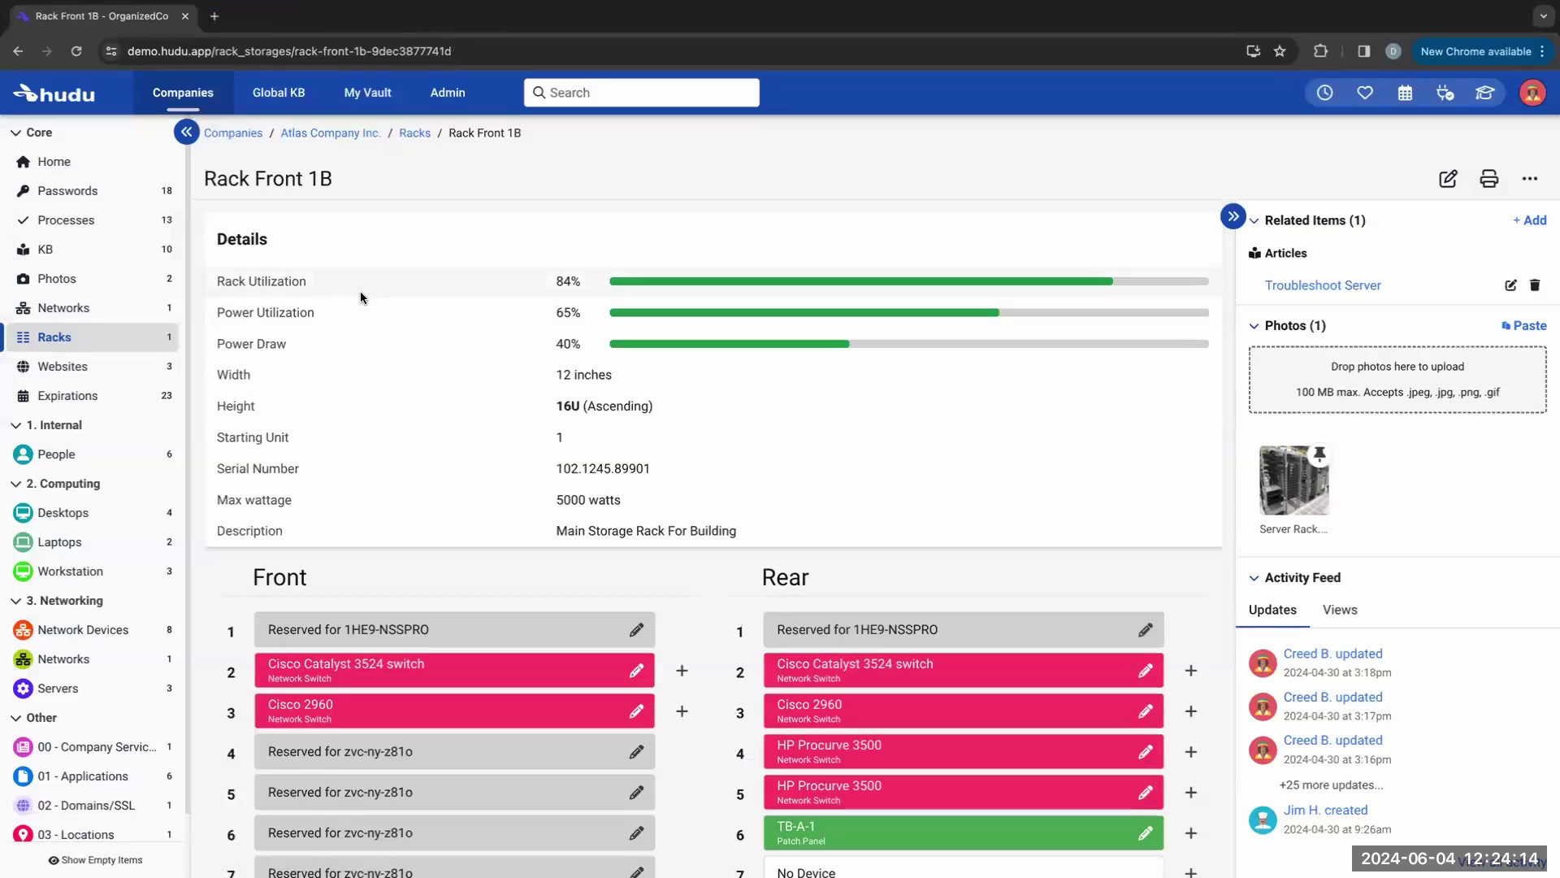
click(108, 374)
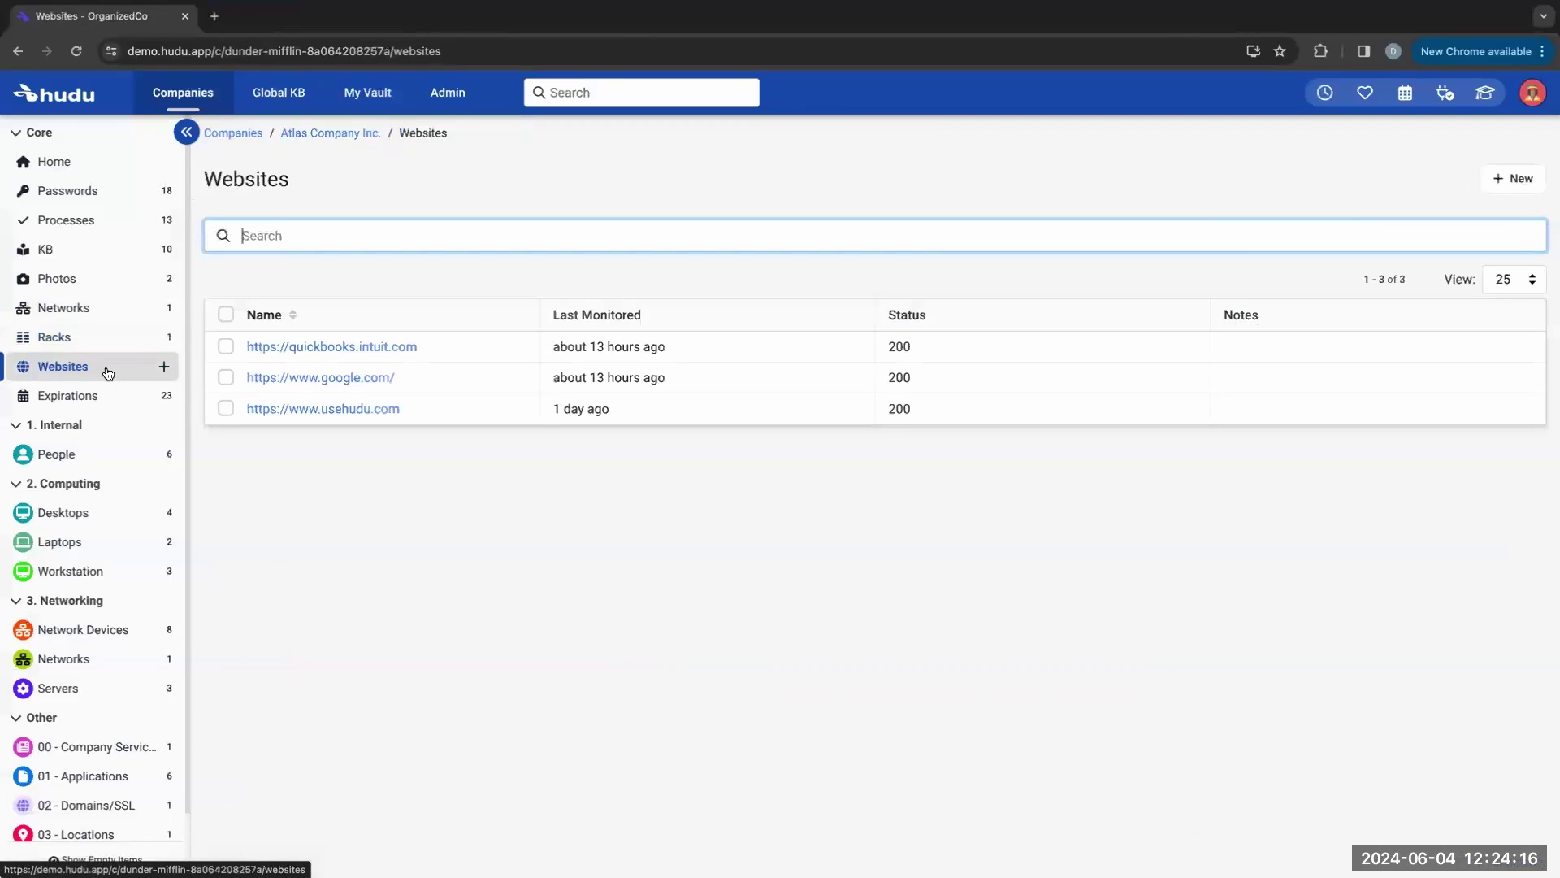
click(346, 351)
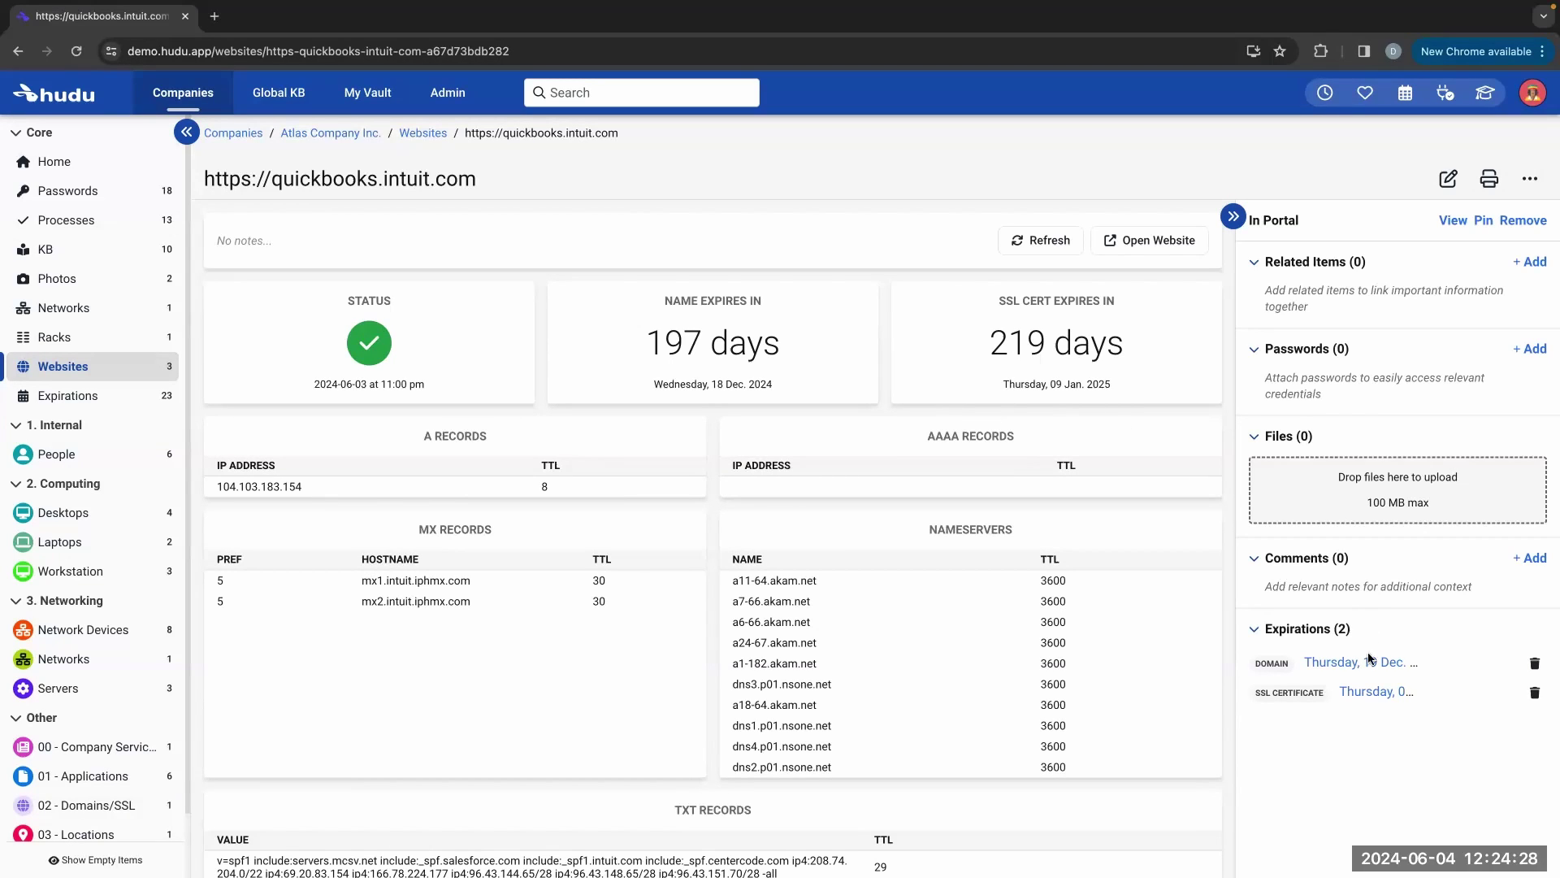
Step: Open Expirations and highlight the SSL Certificate, Domain, Article and Warranty Expiration types
click(80, 398)
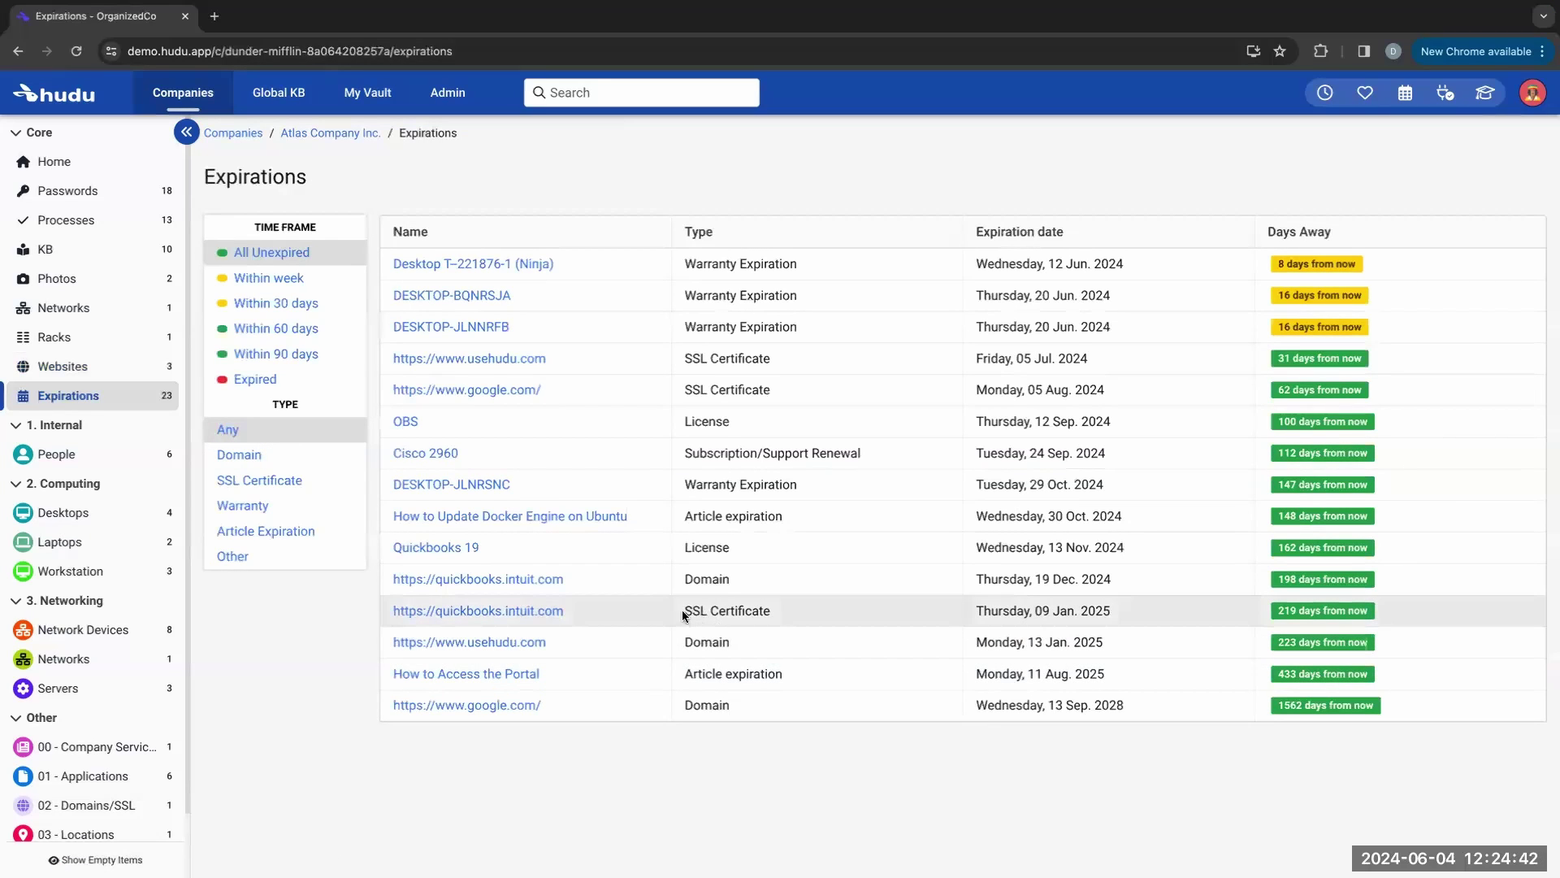
drag(686, 610, 816, 609)
drag(687, 641, 763, 638)
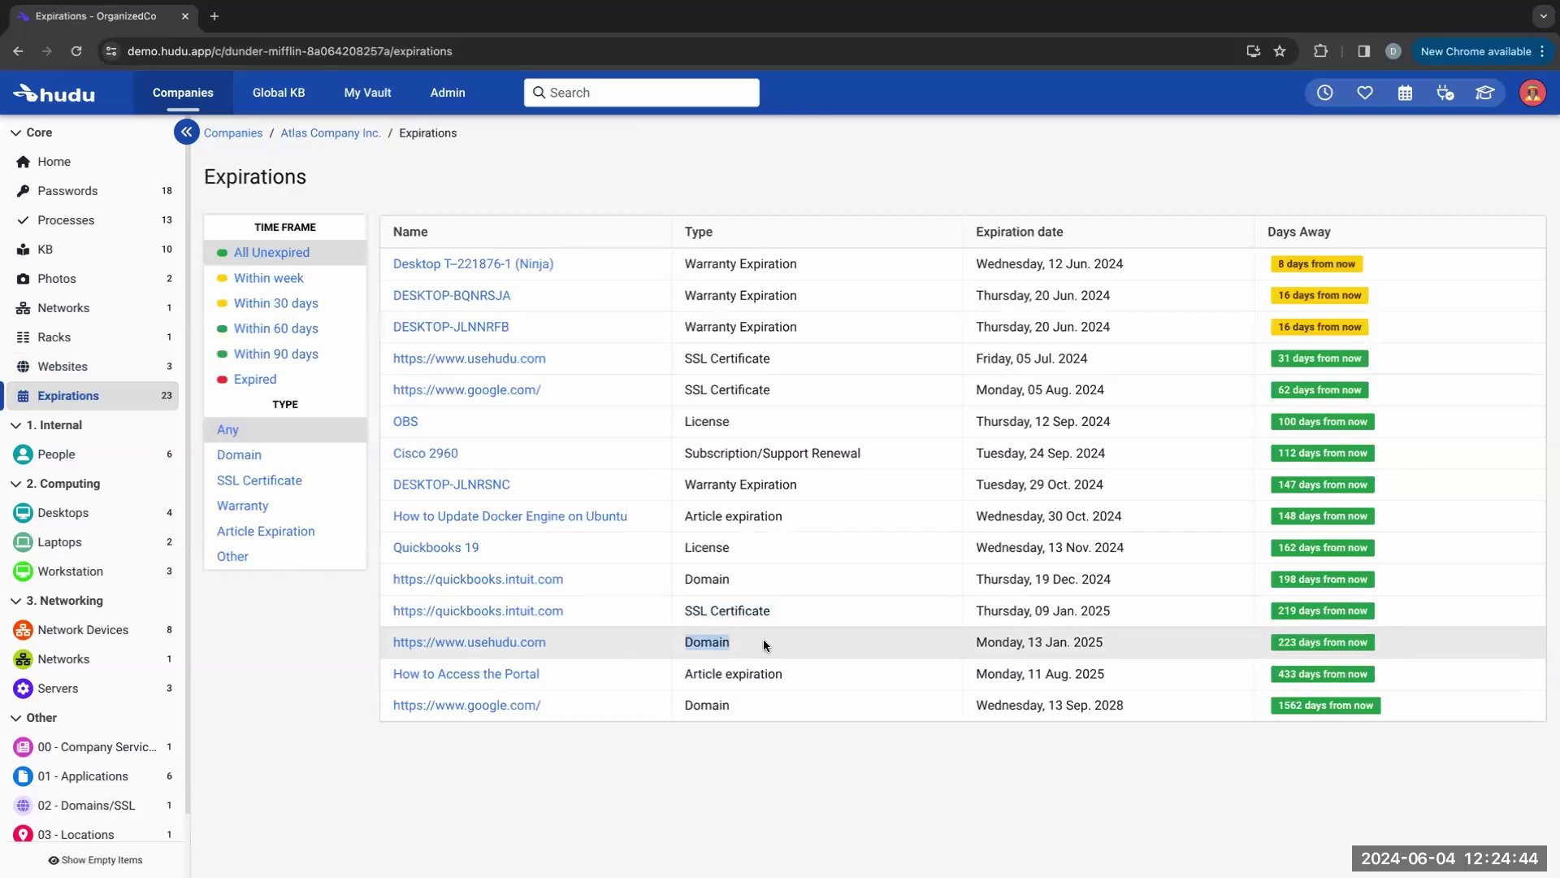
click(718, 752)
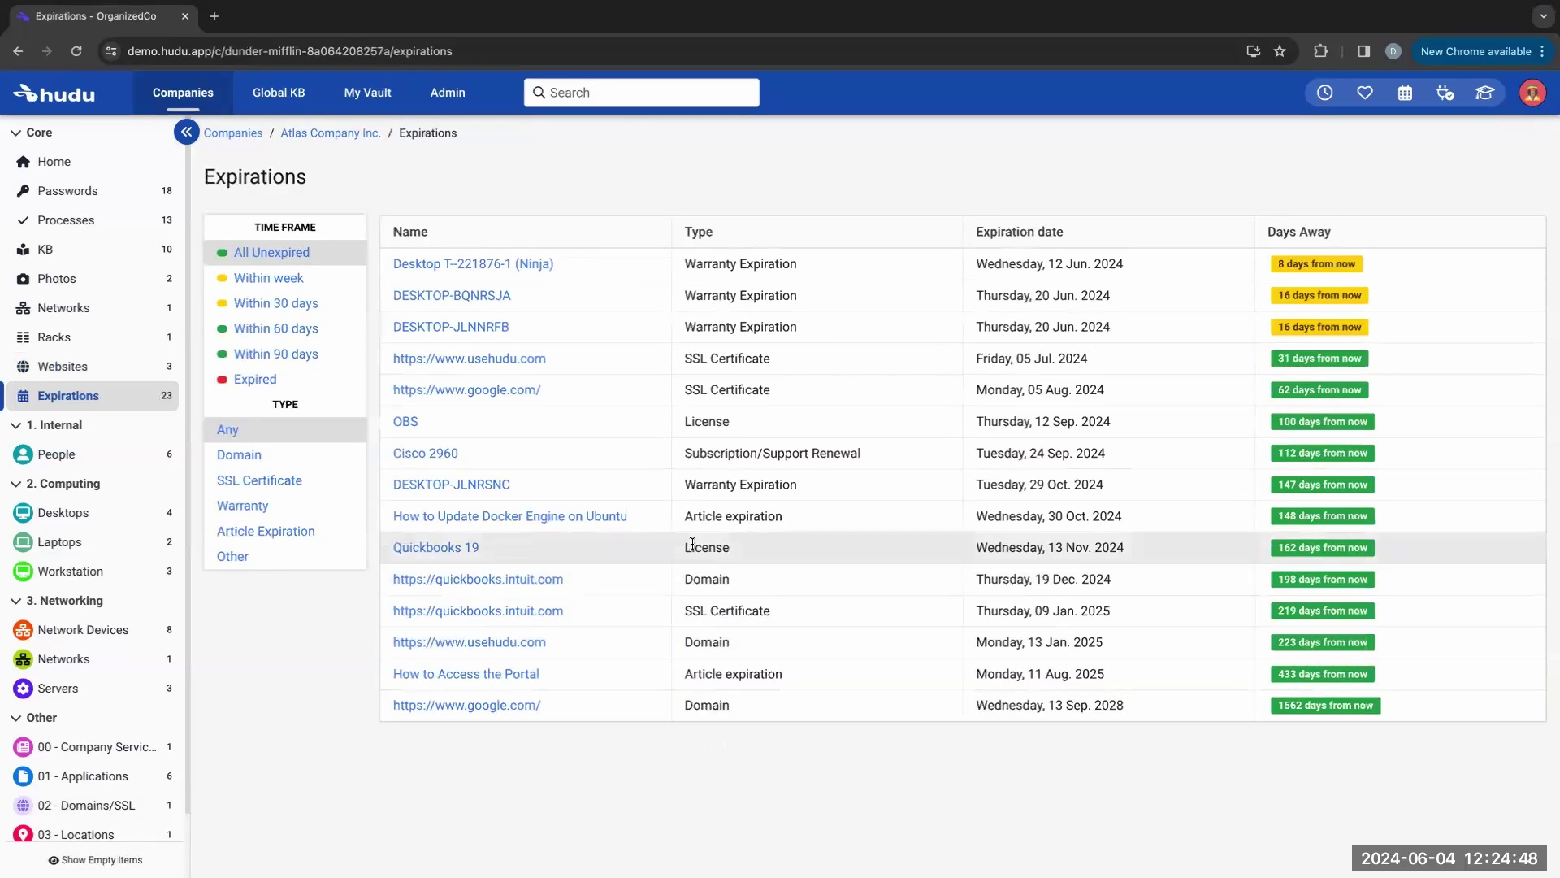
drag(685, 515, 807, 514)
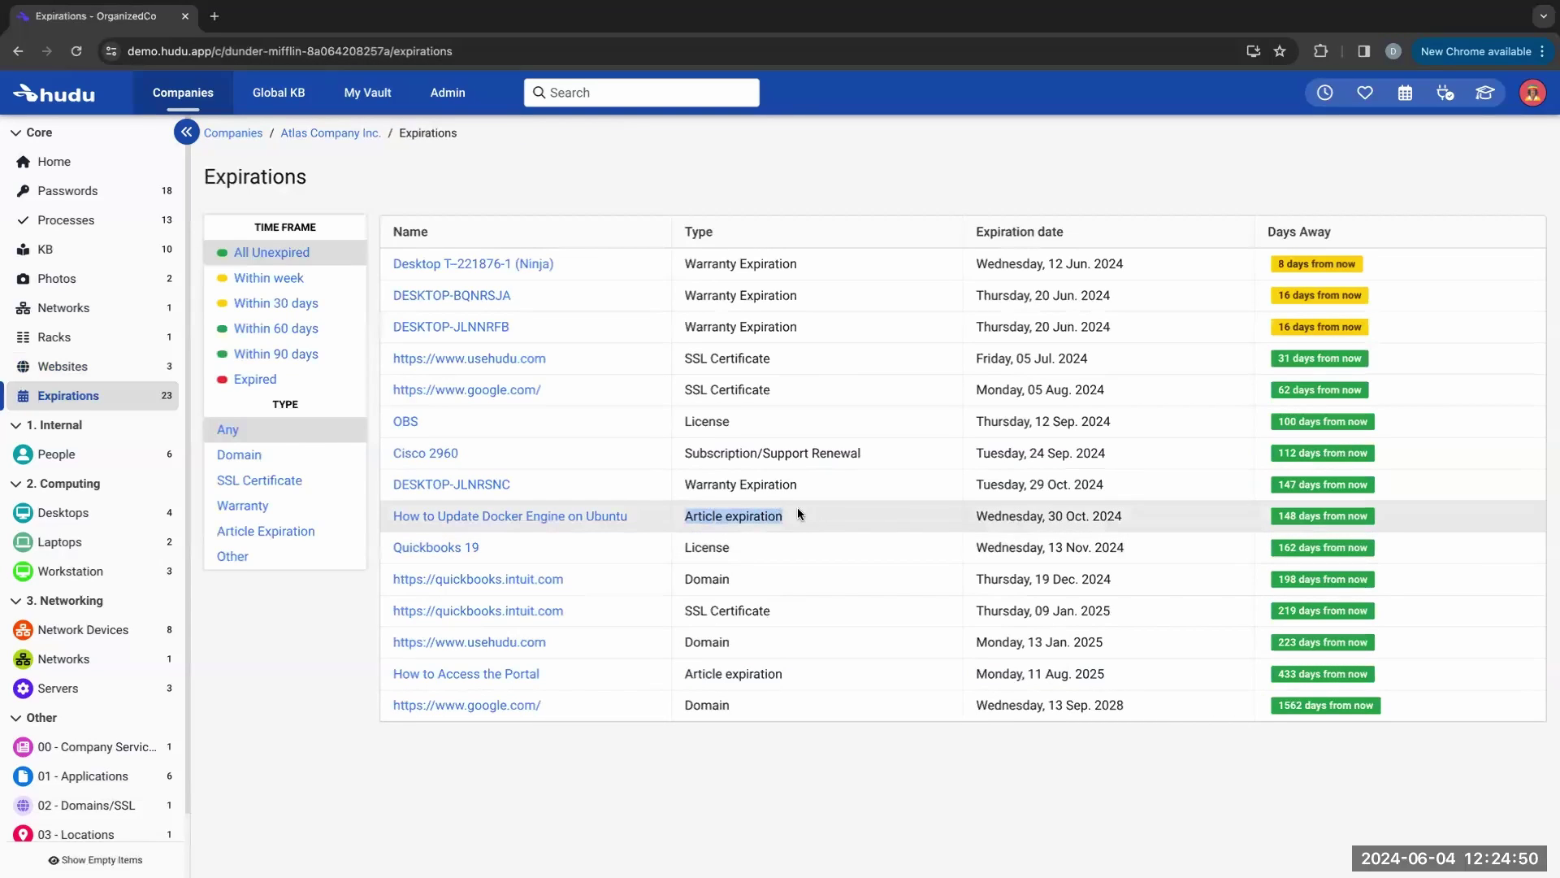
drag(685, 484, 831, 504)
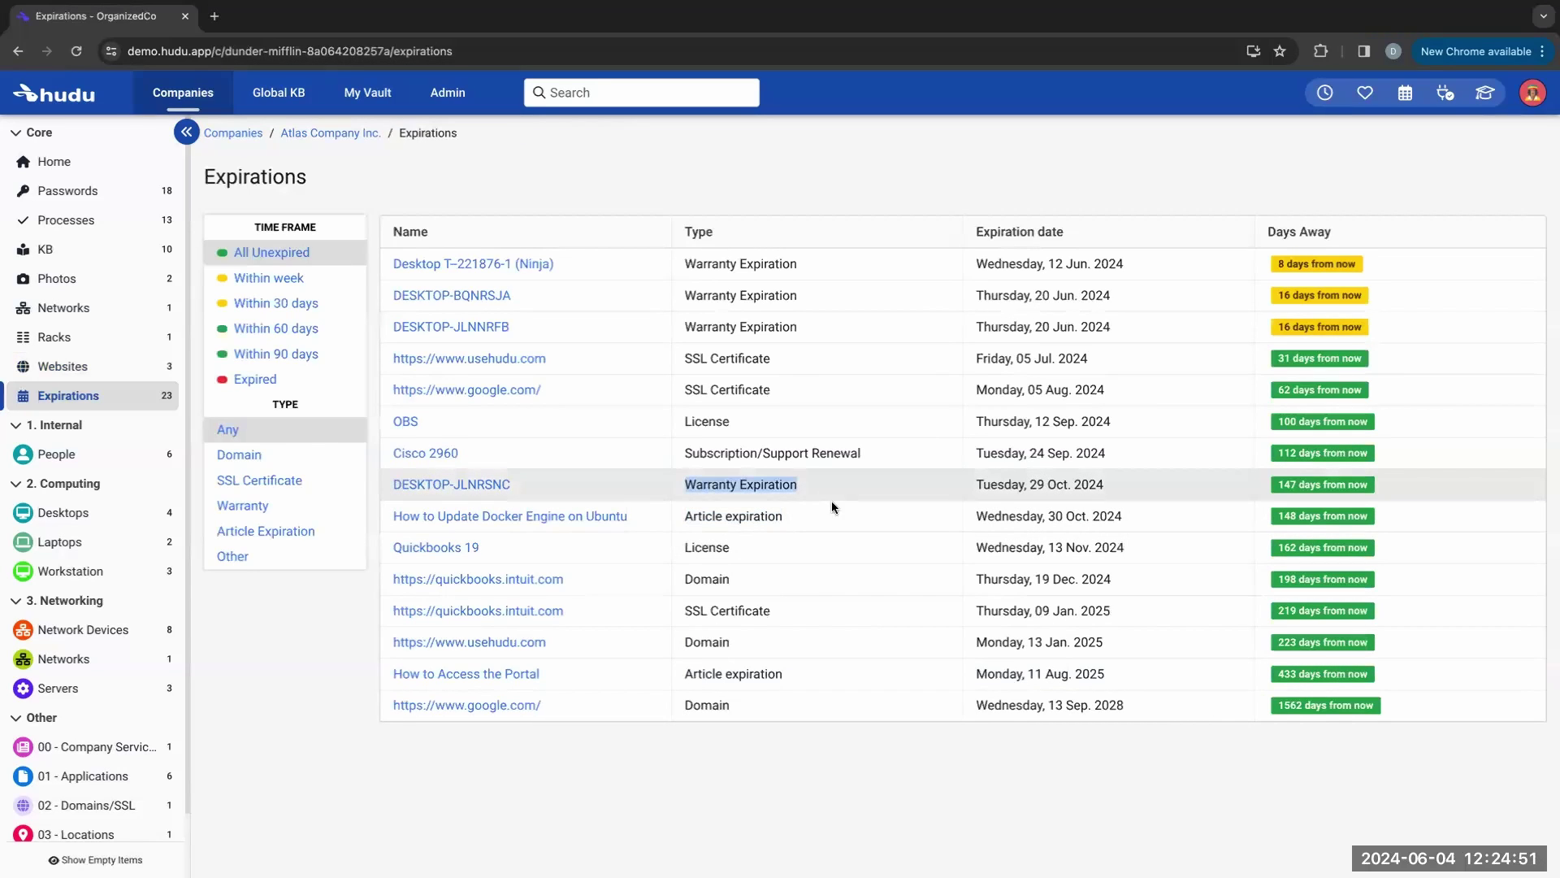
click(542, 761)
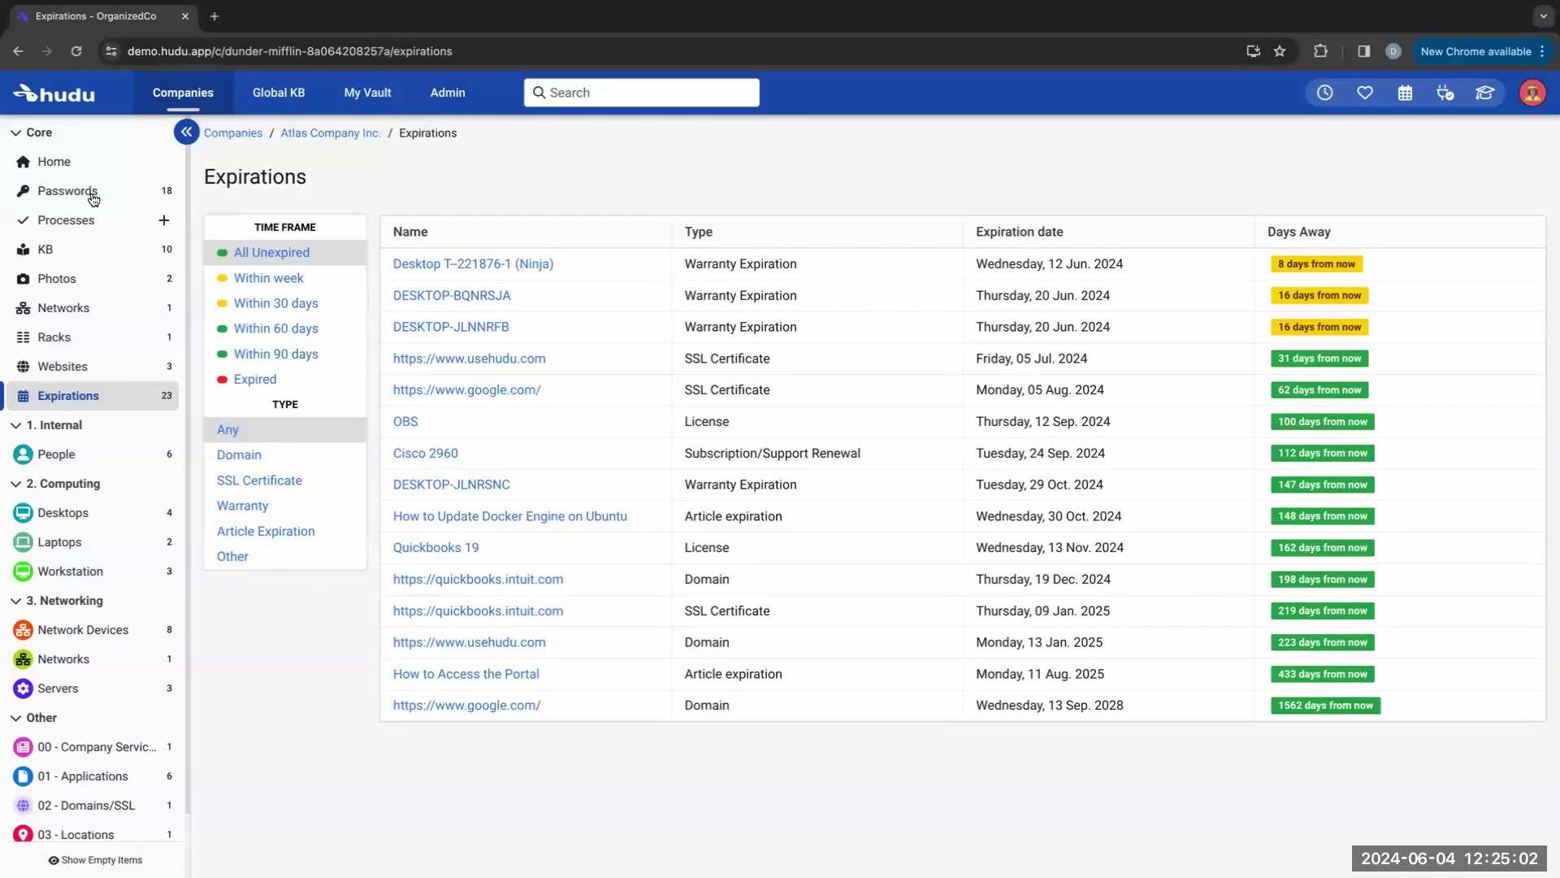
Step: Return to the Atlas Company Inc. overview and open its External Portal tab
click(72, 162)
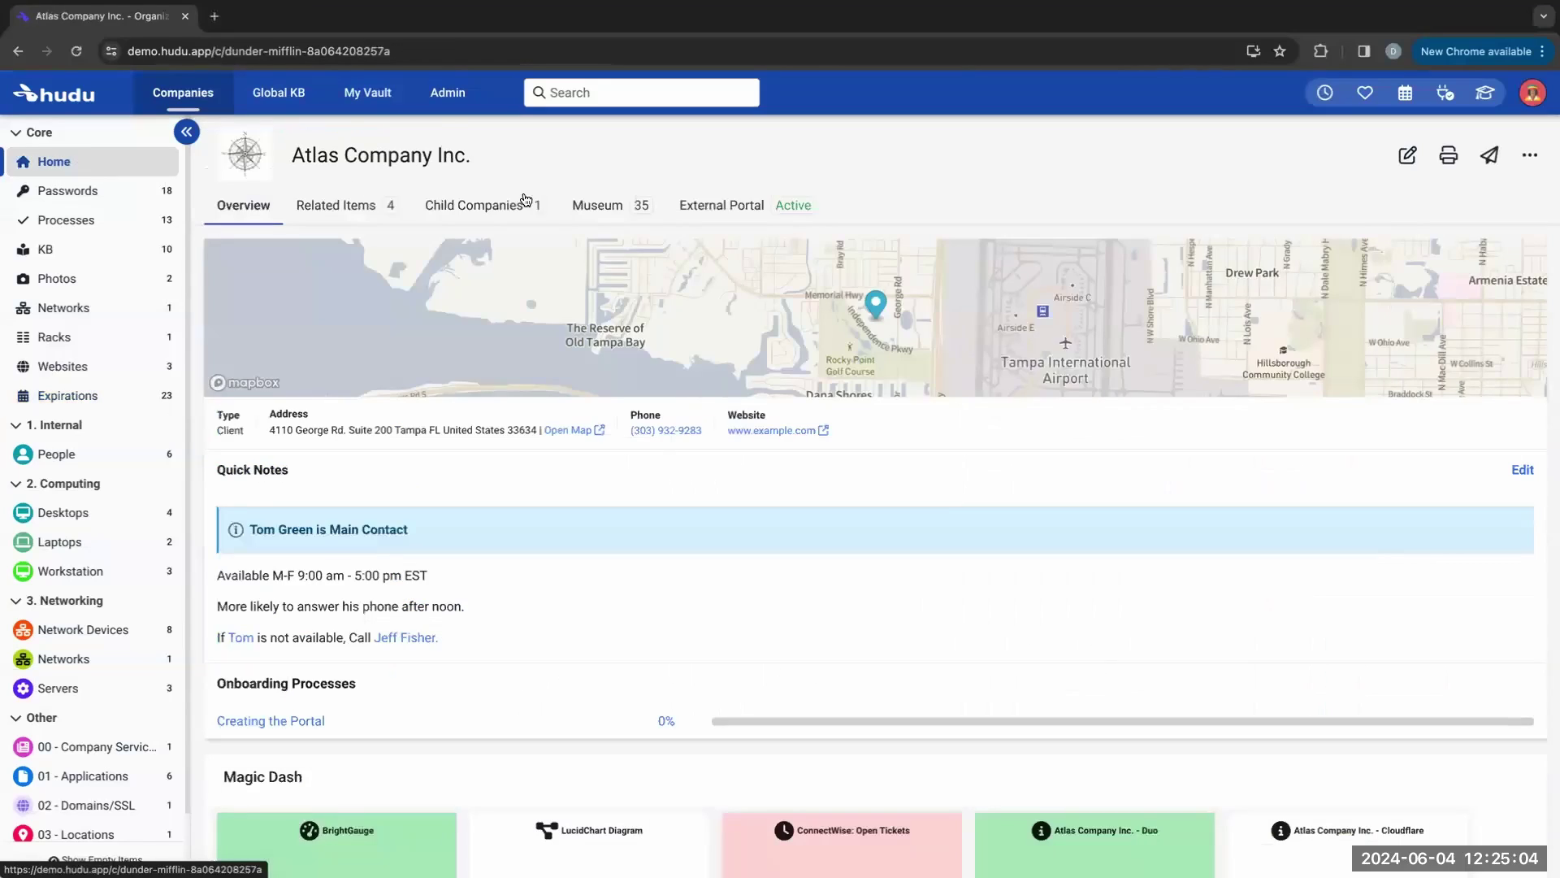
click(742, 208)
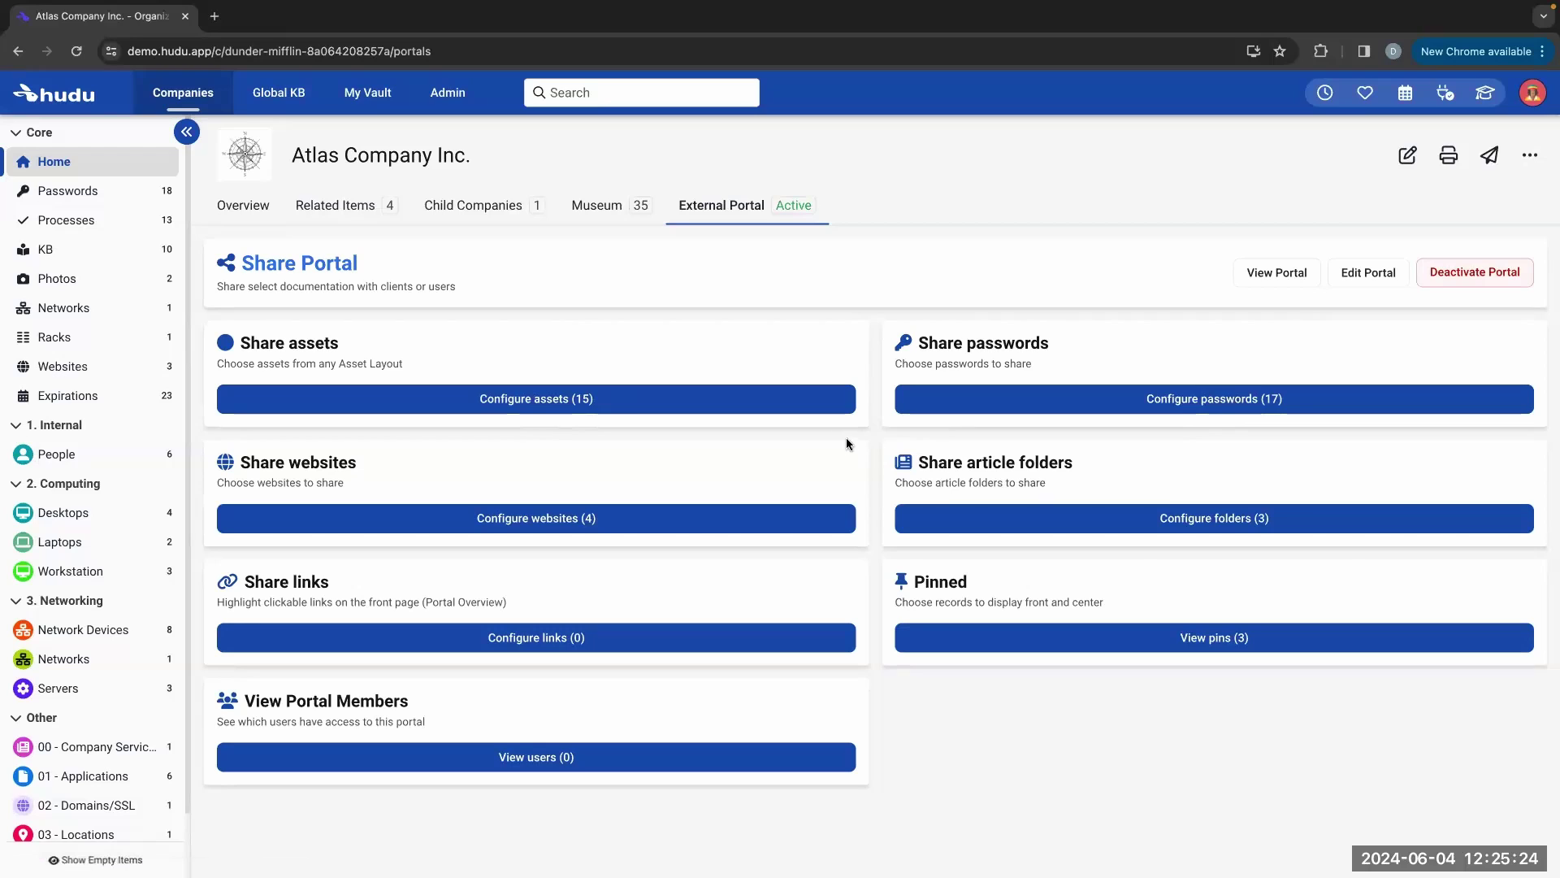
Step: Preview the portal's Cisco Router Password, copying and revealing it, then return to portal customisation
click(1288, 279)
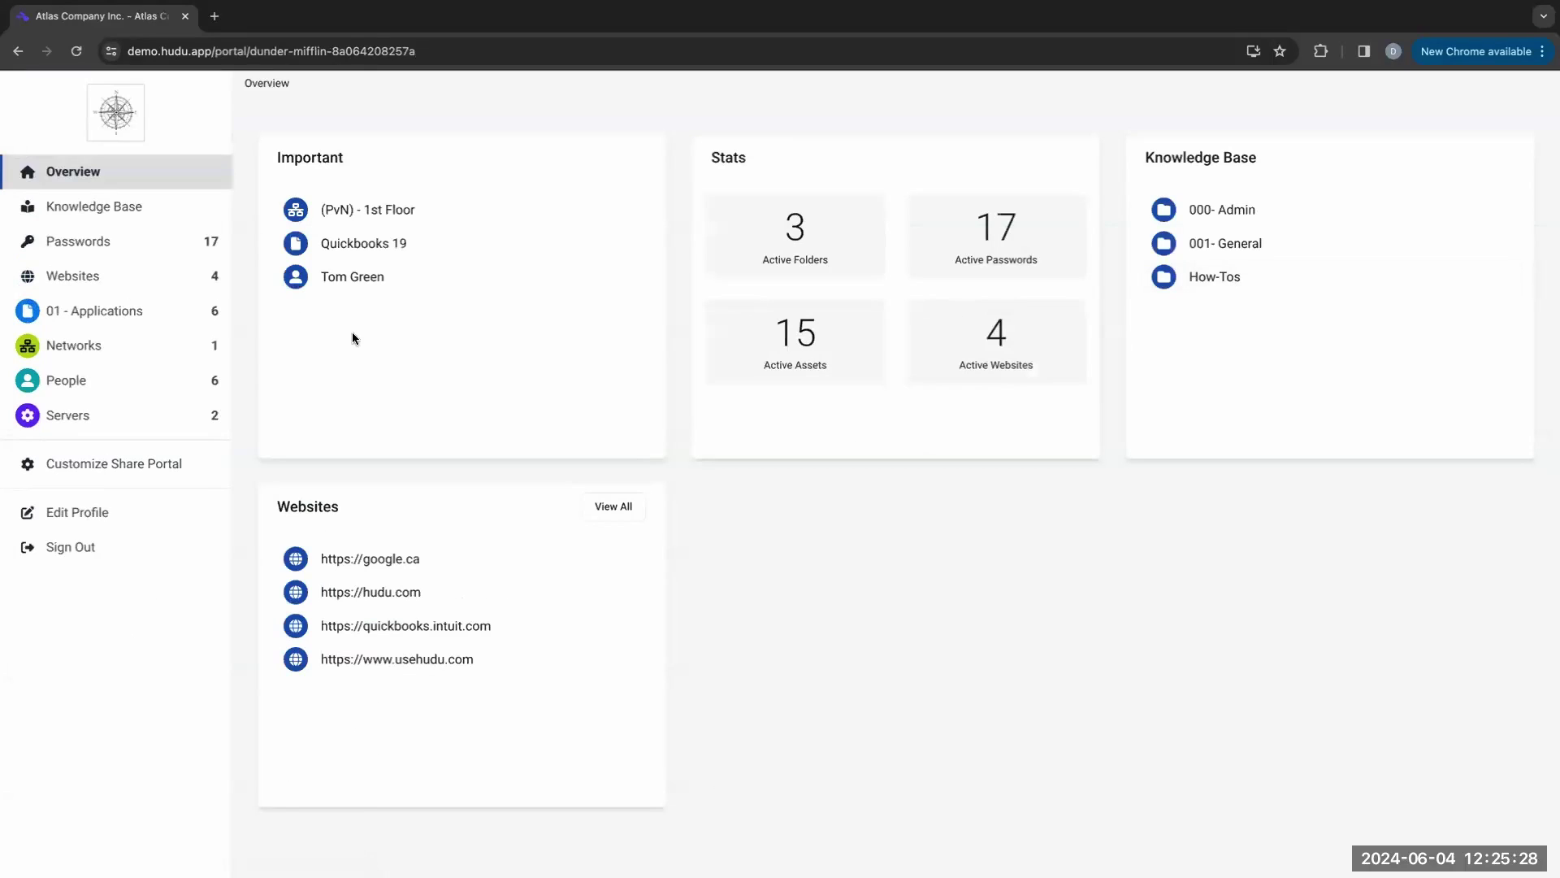
click(119, 239)
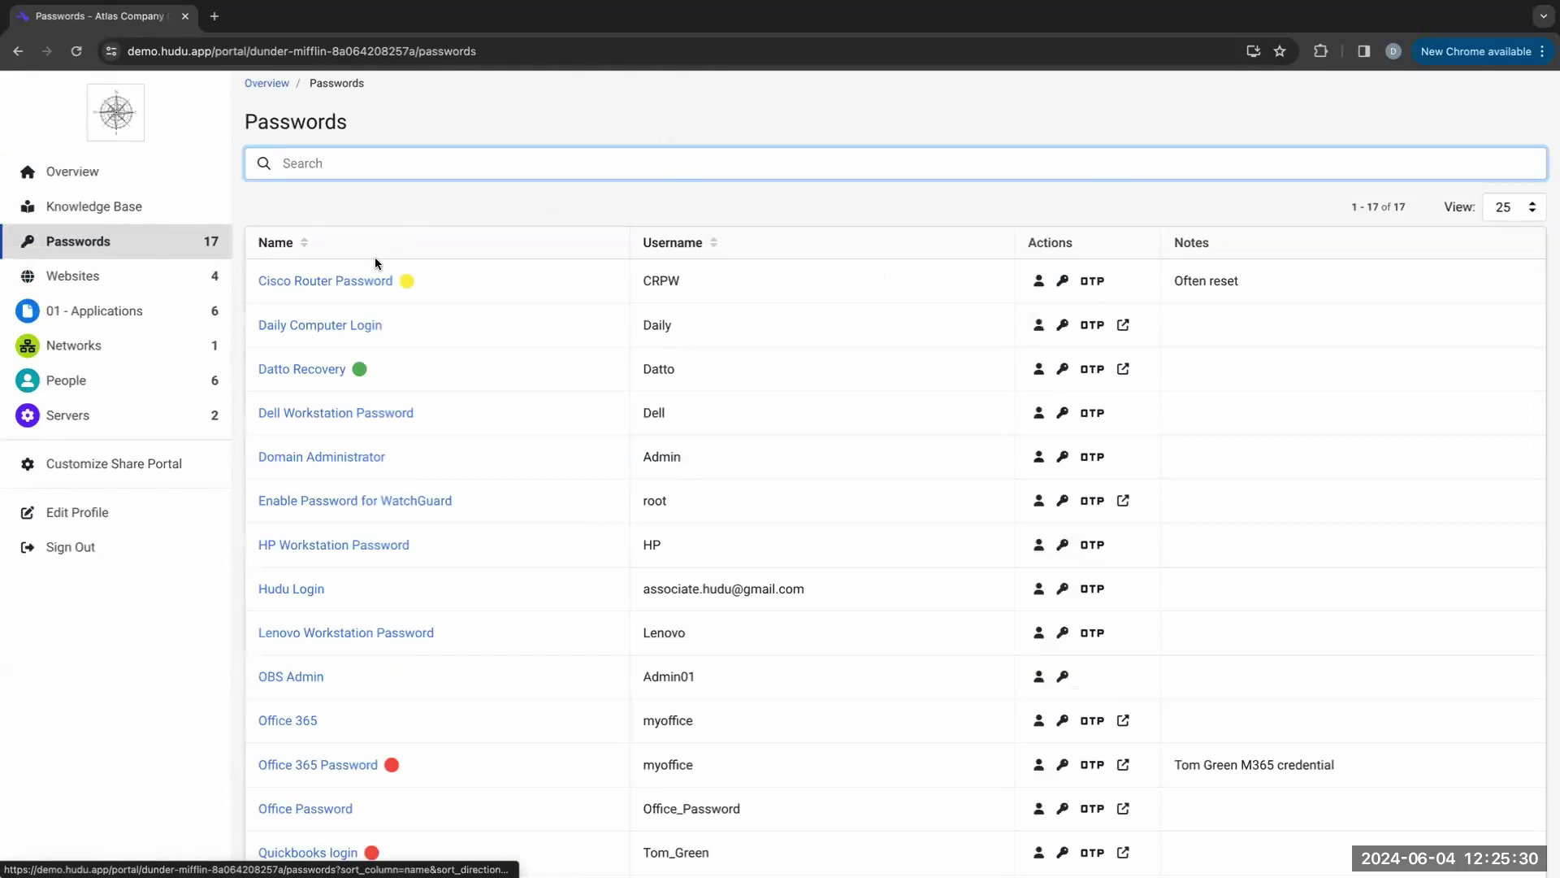
click(365, 281)
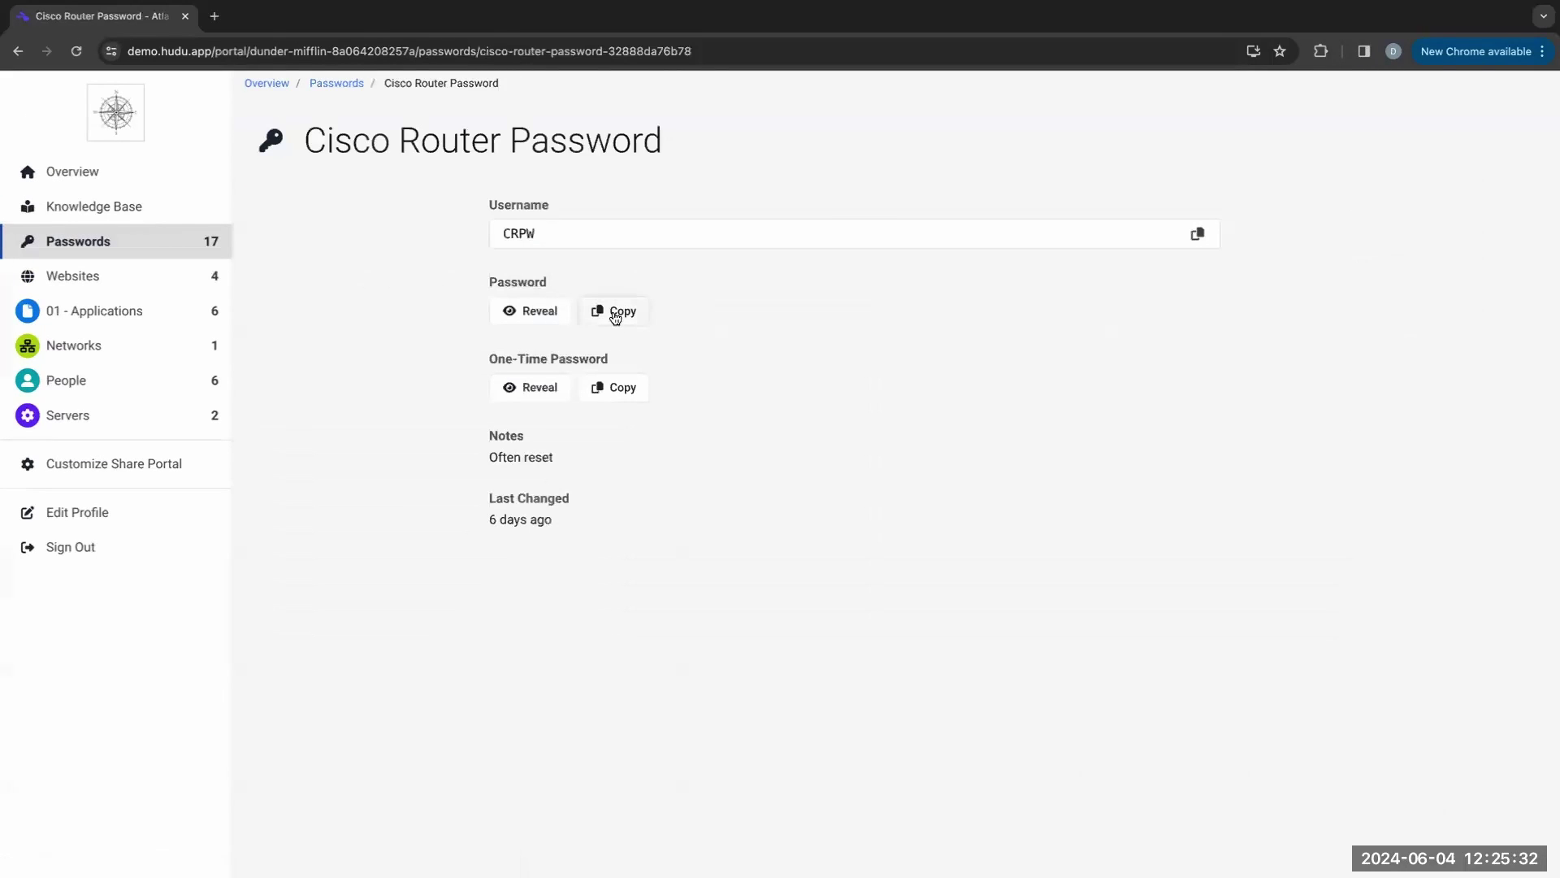
click(613, 314)
click(544, 315)
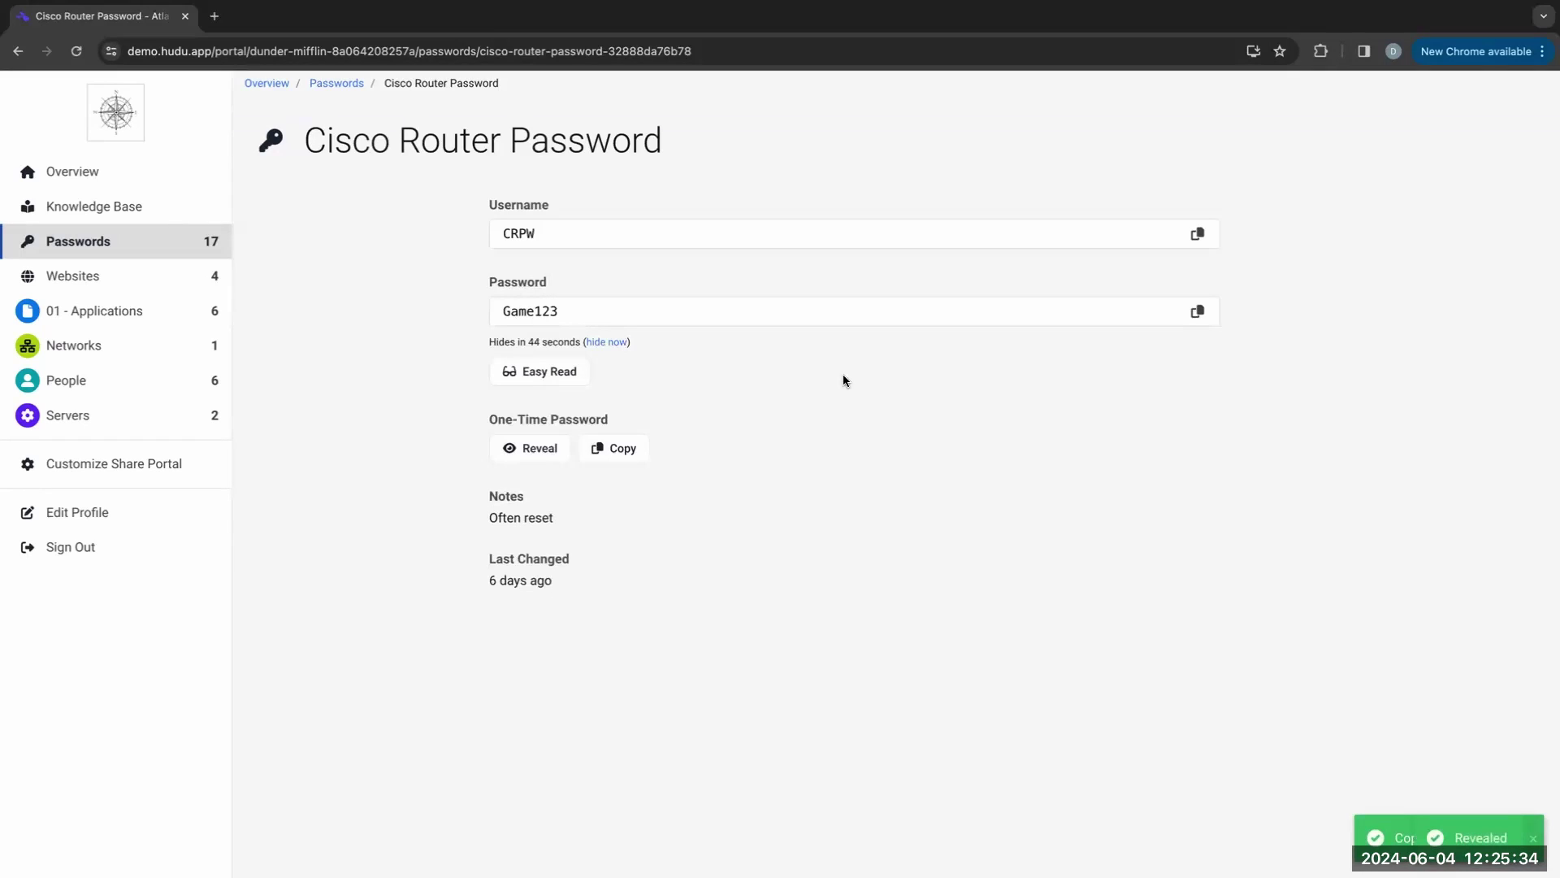
click(139, 462)
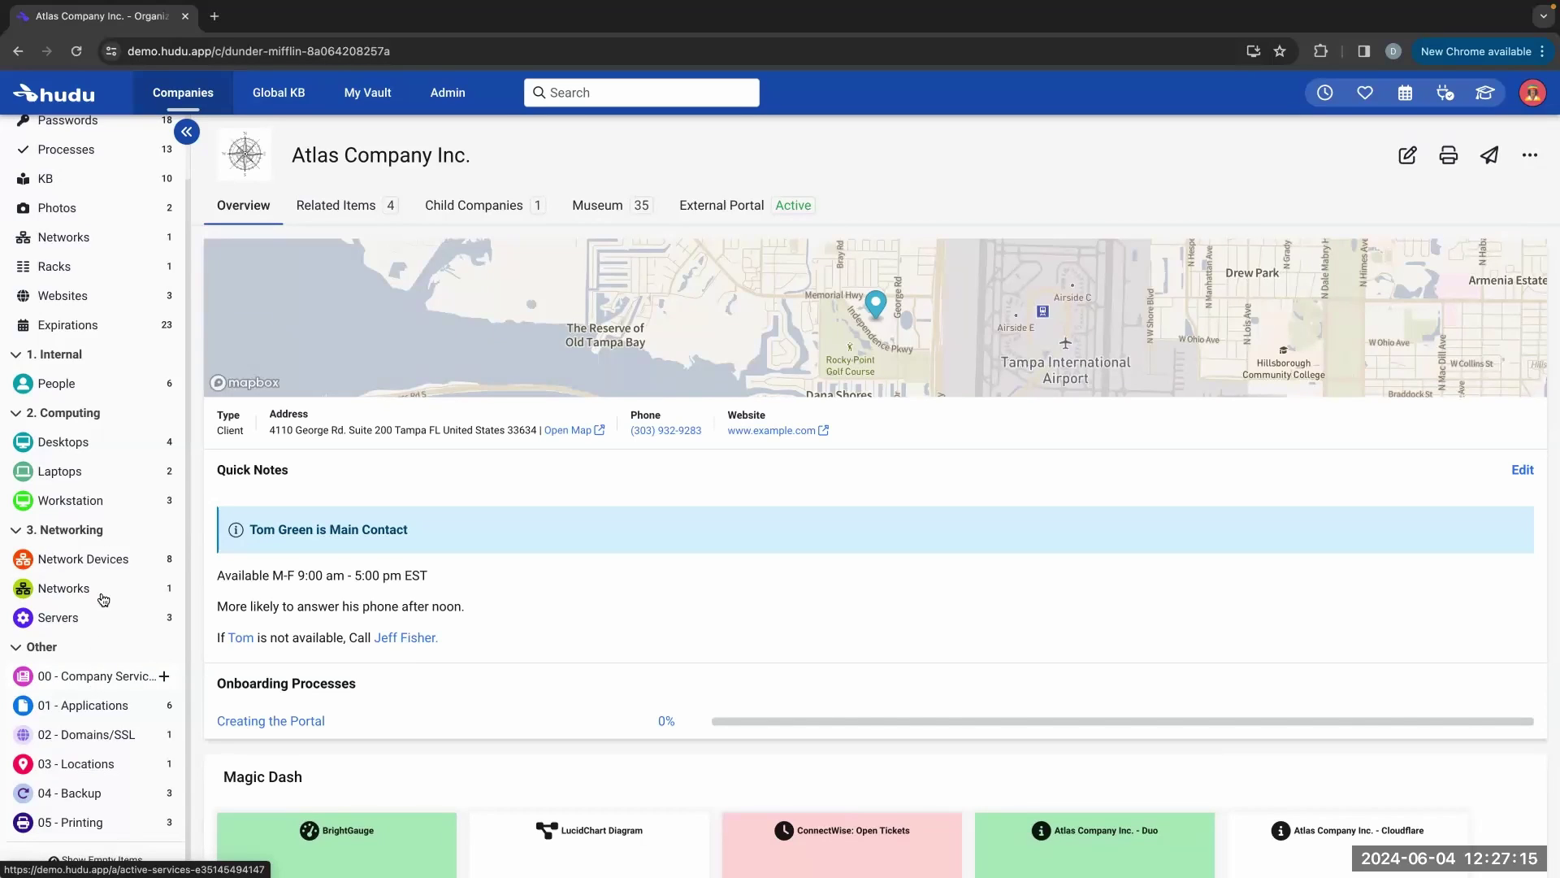
Step: Open Desktop T–221876-1 (Ninja) from the Desktops list and check its active integrations
click(87, 446)
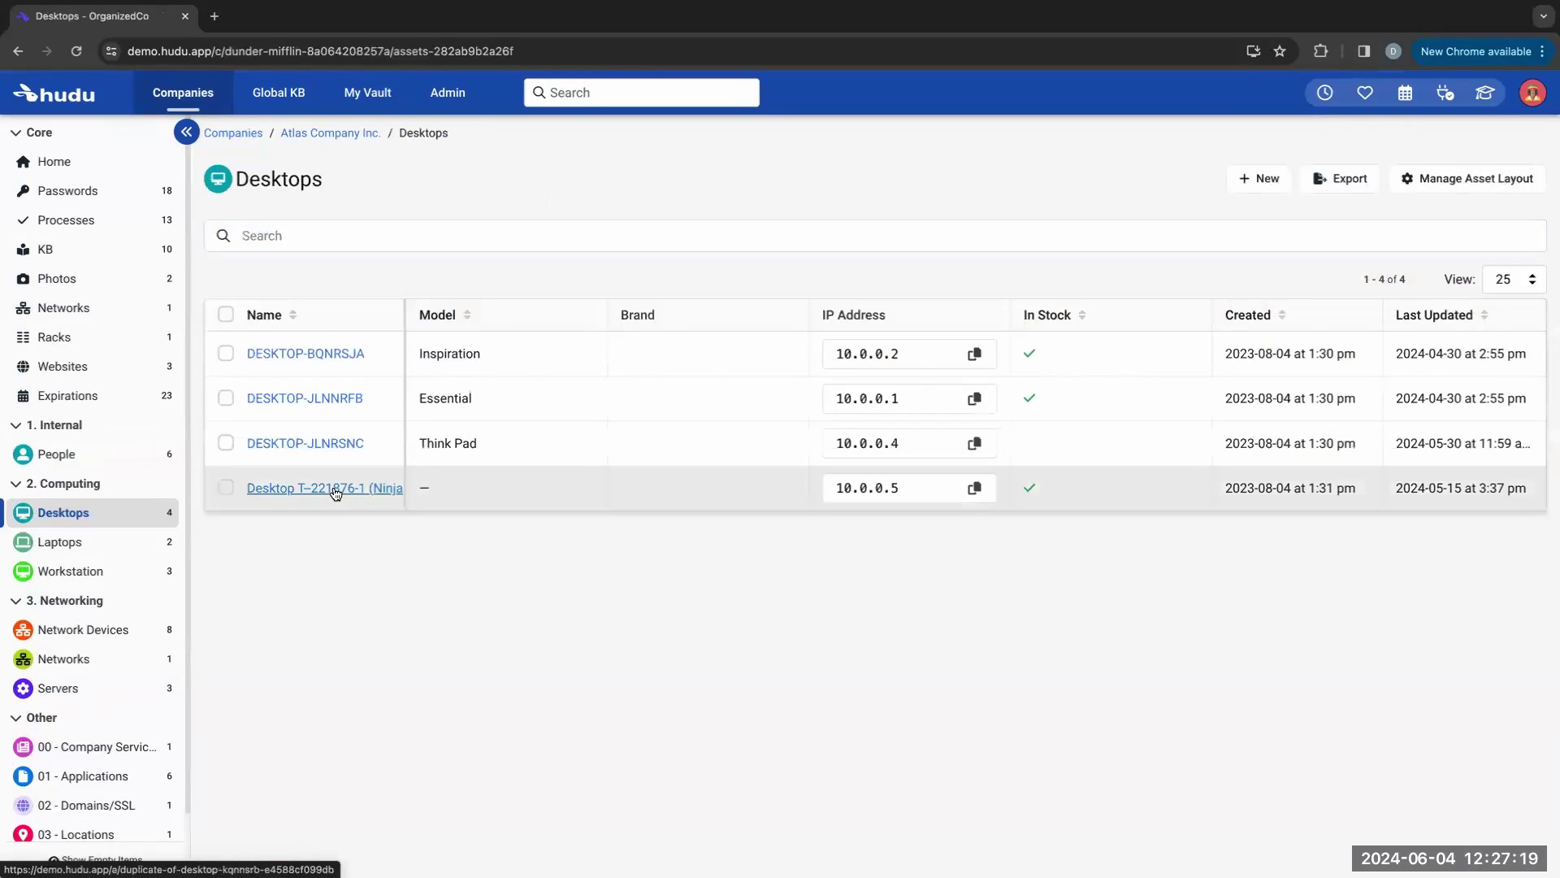
click(340, 490)
scroll(732, 494, down, 3)
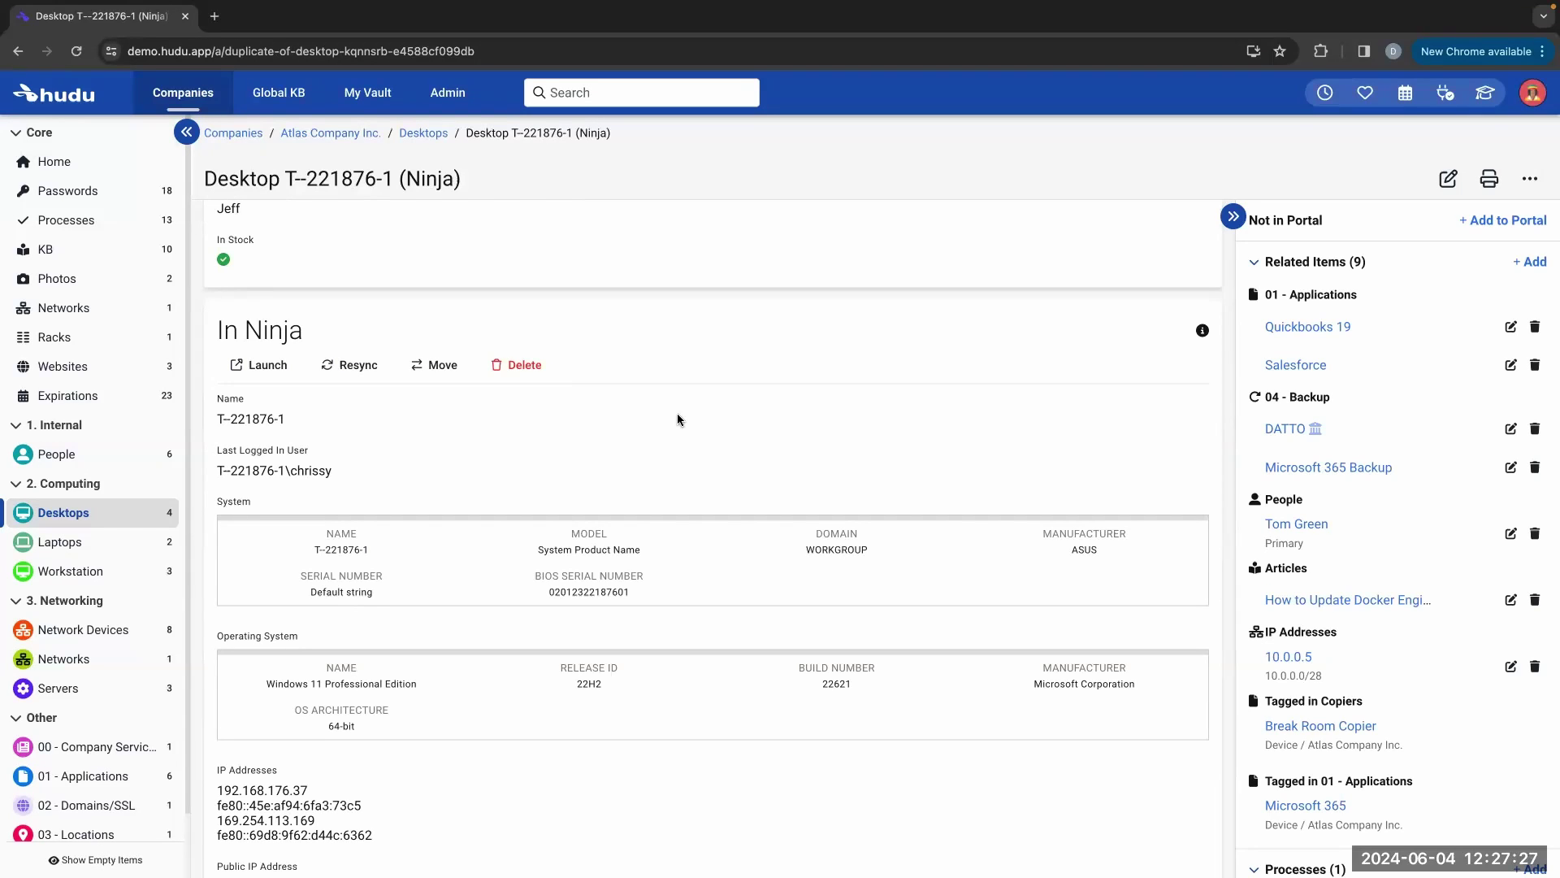
scroll(679, 422, up, 3)
scroll(689, 450, down, 4)
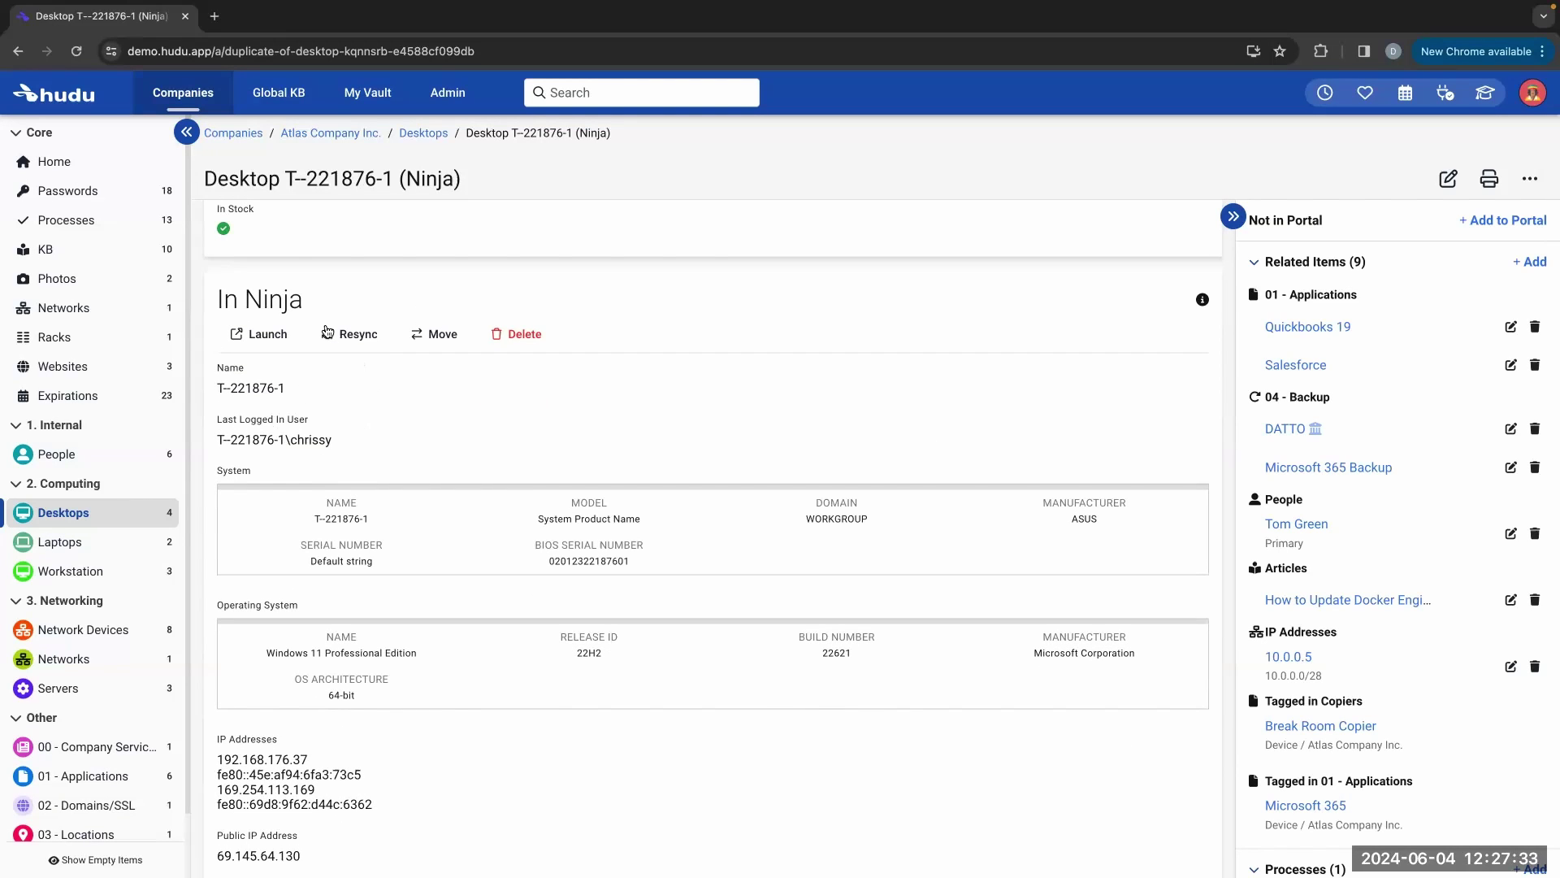
click(1445, 92)
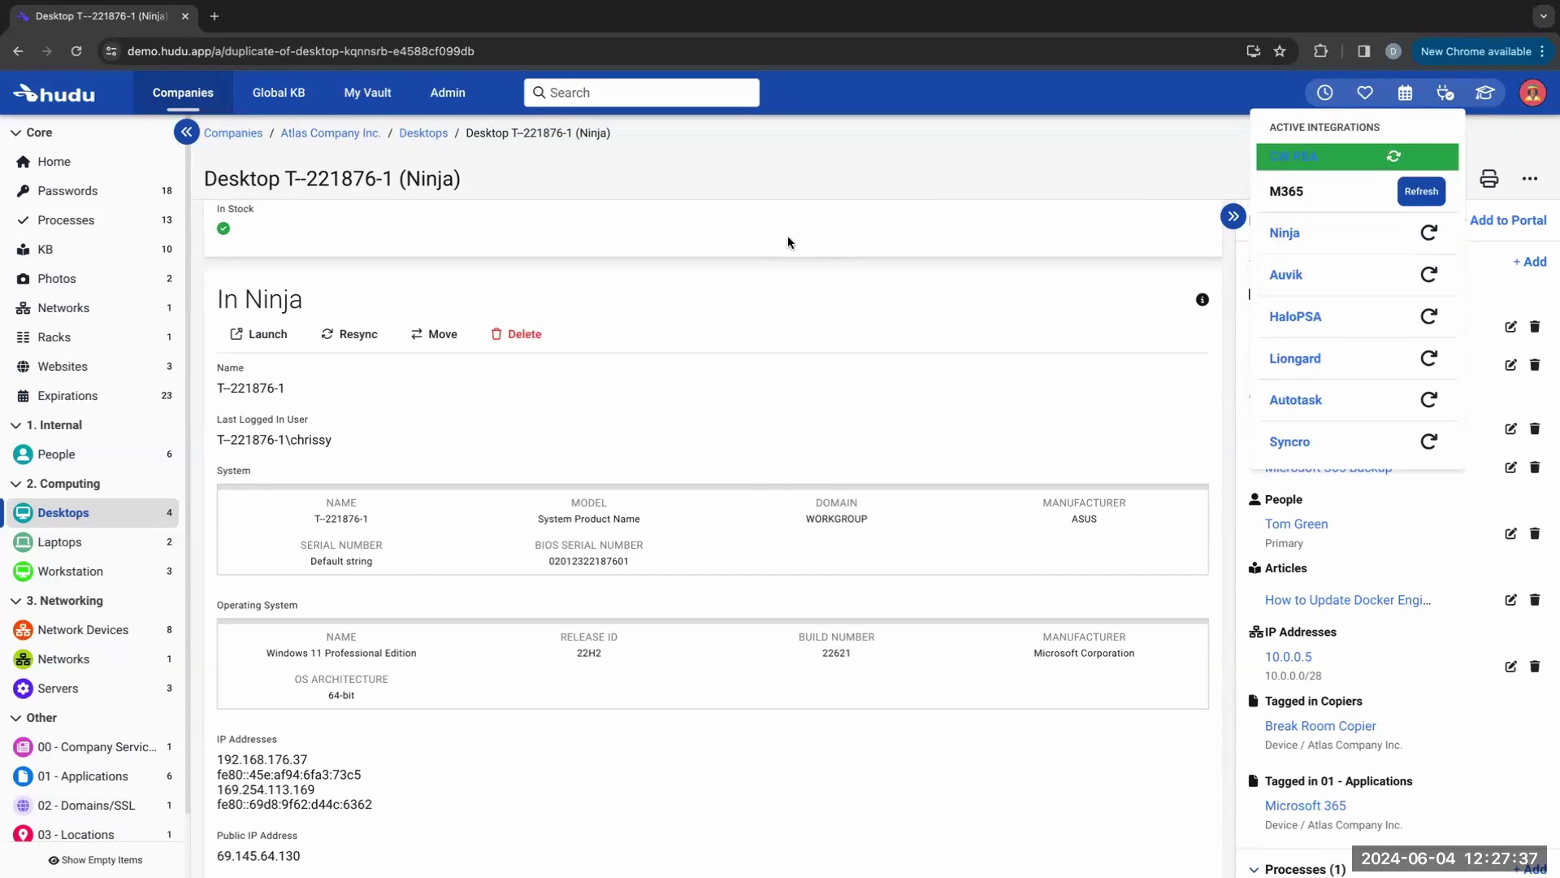
click(739, 293)
scroll(715, 325, up, 3)
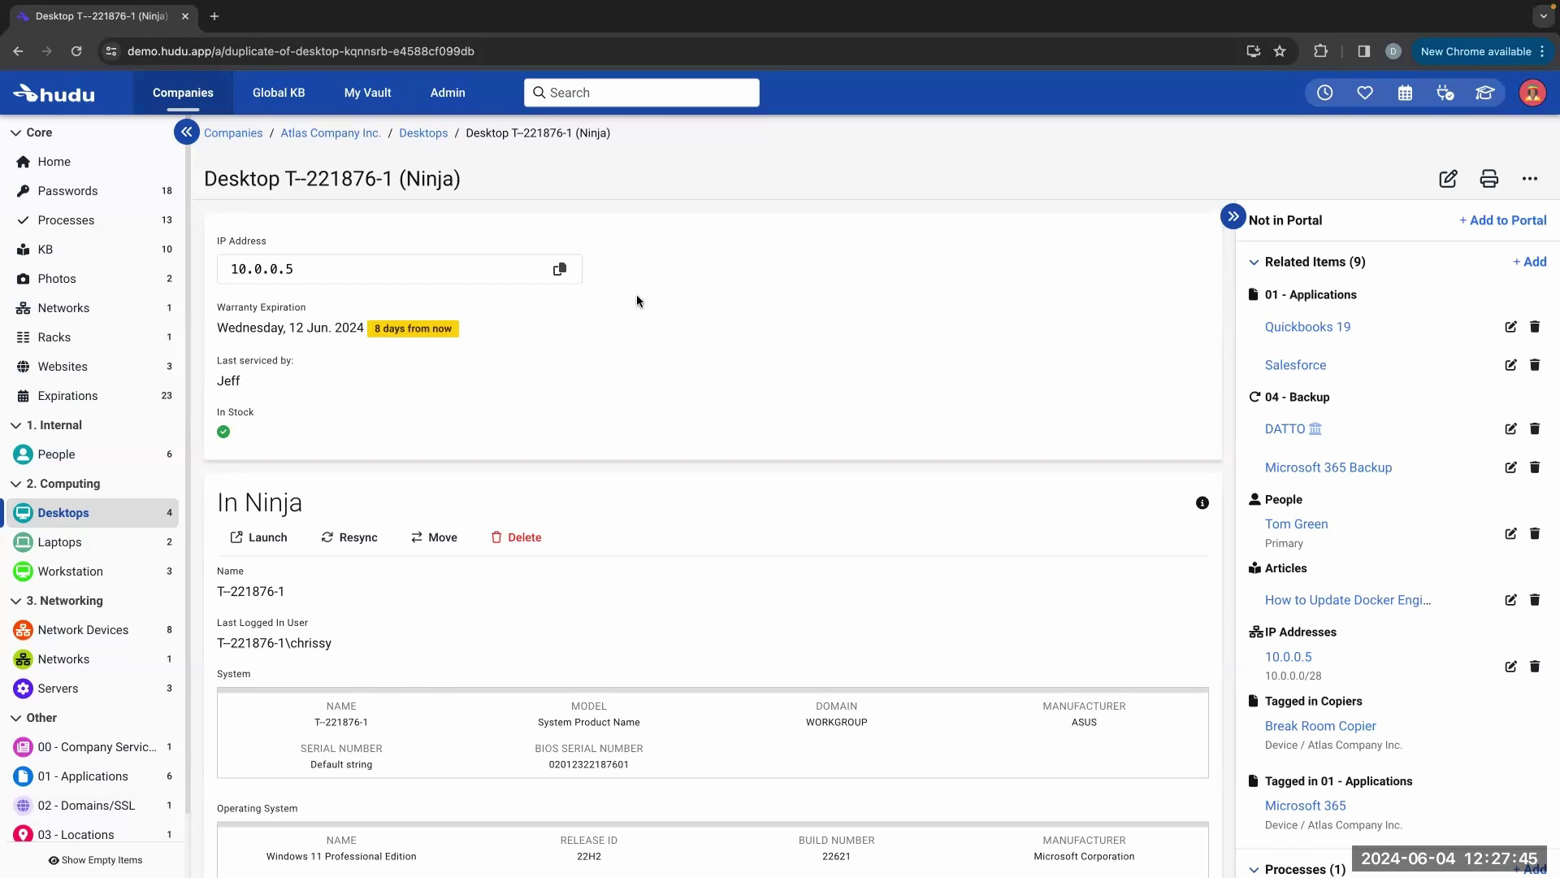
Step: Copy the desktop's IP address 10.0.0.5 and highlight the Warranty Expiration and Last serviced by labels
click(560, 269)
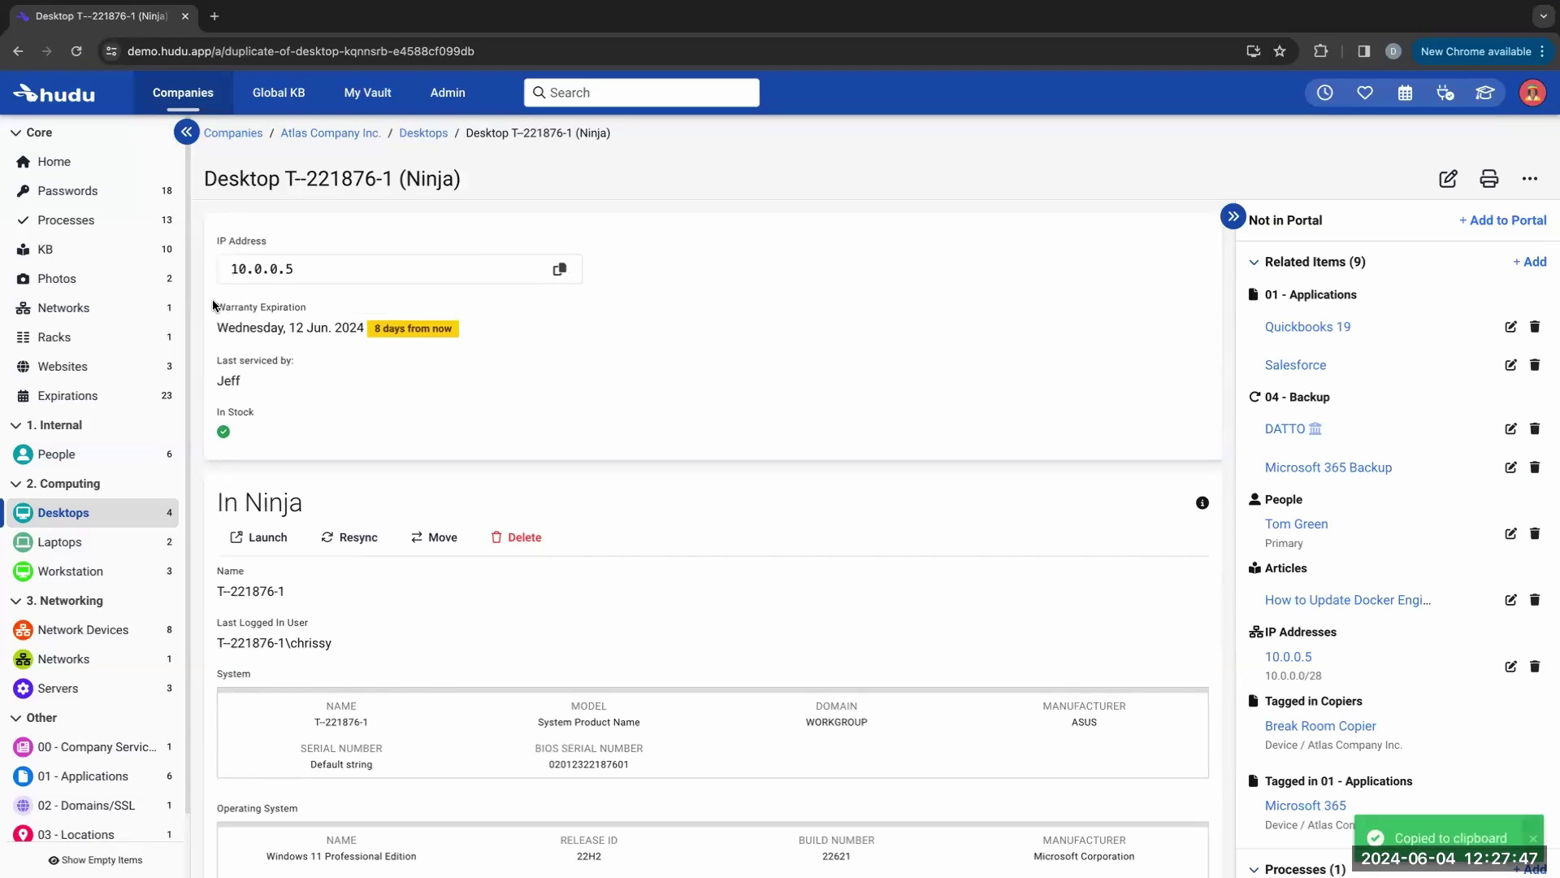
drag(213, 308, 338, 310)
drag(221, 361, 345, 367)
click(722, 337)
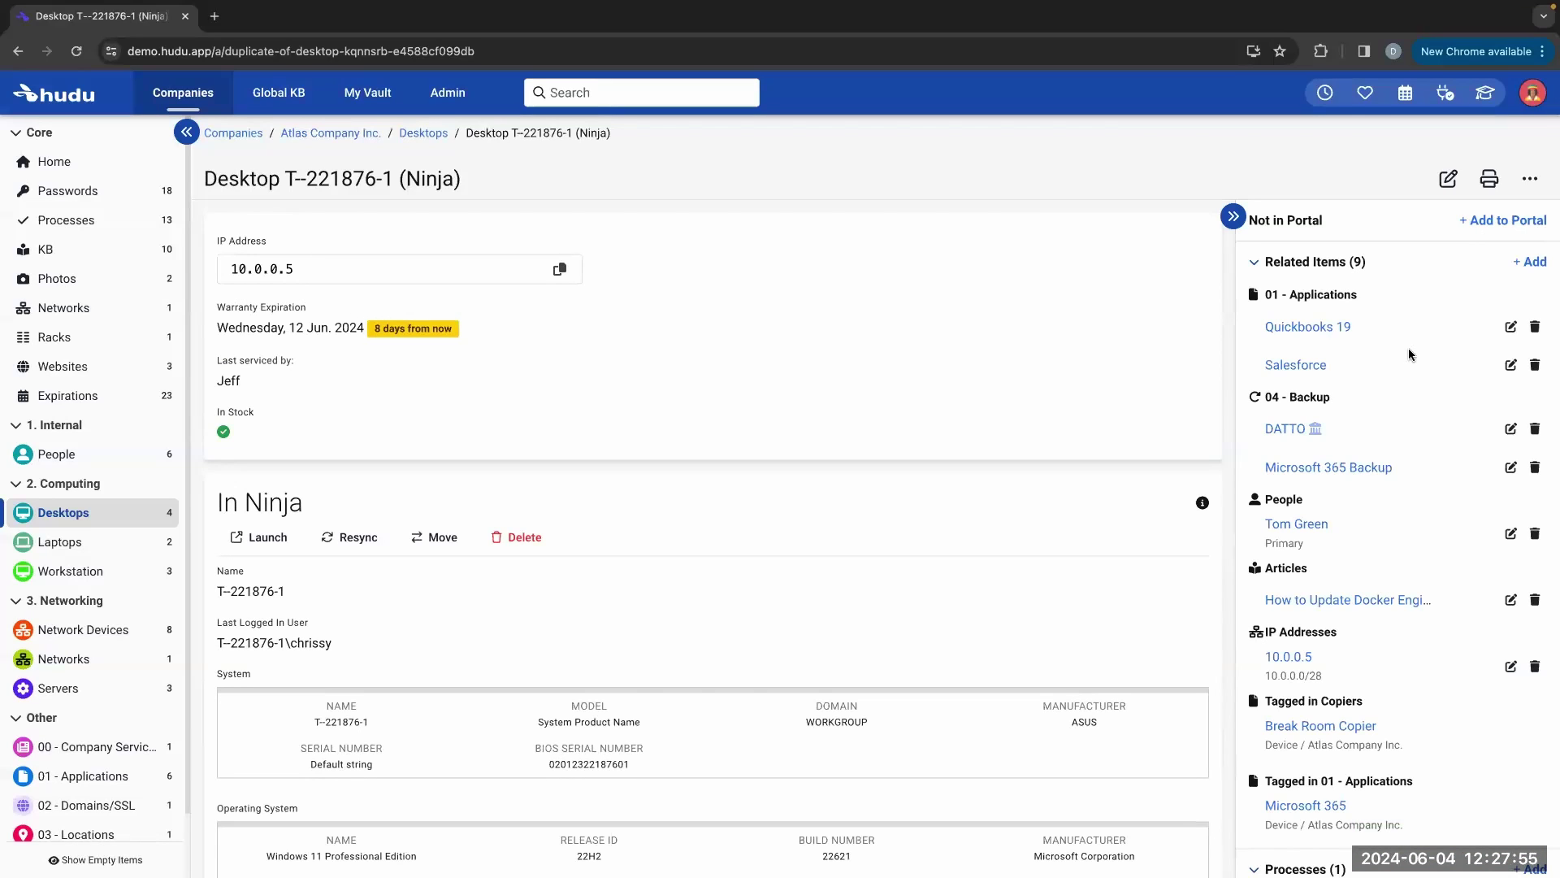
Step: Open the primary contact's person record from the Related Items sidebar
scroll(1410, 355, down, 10)
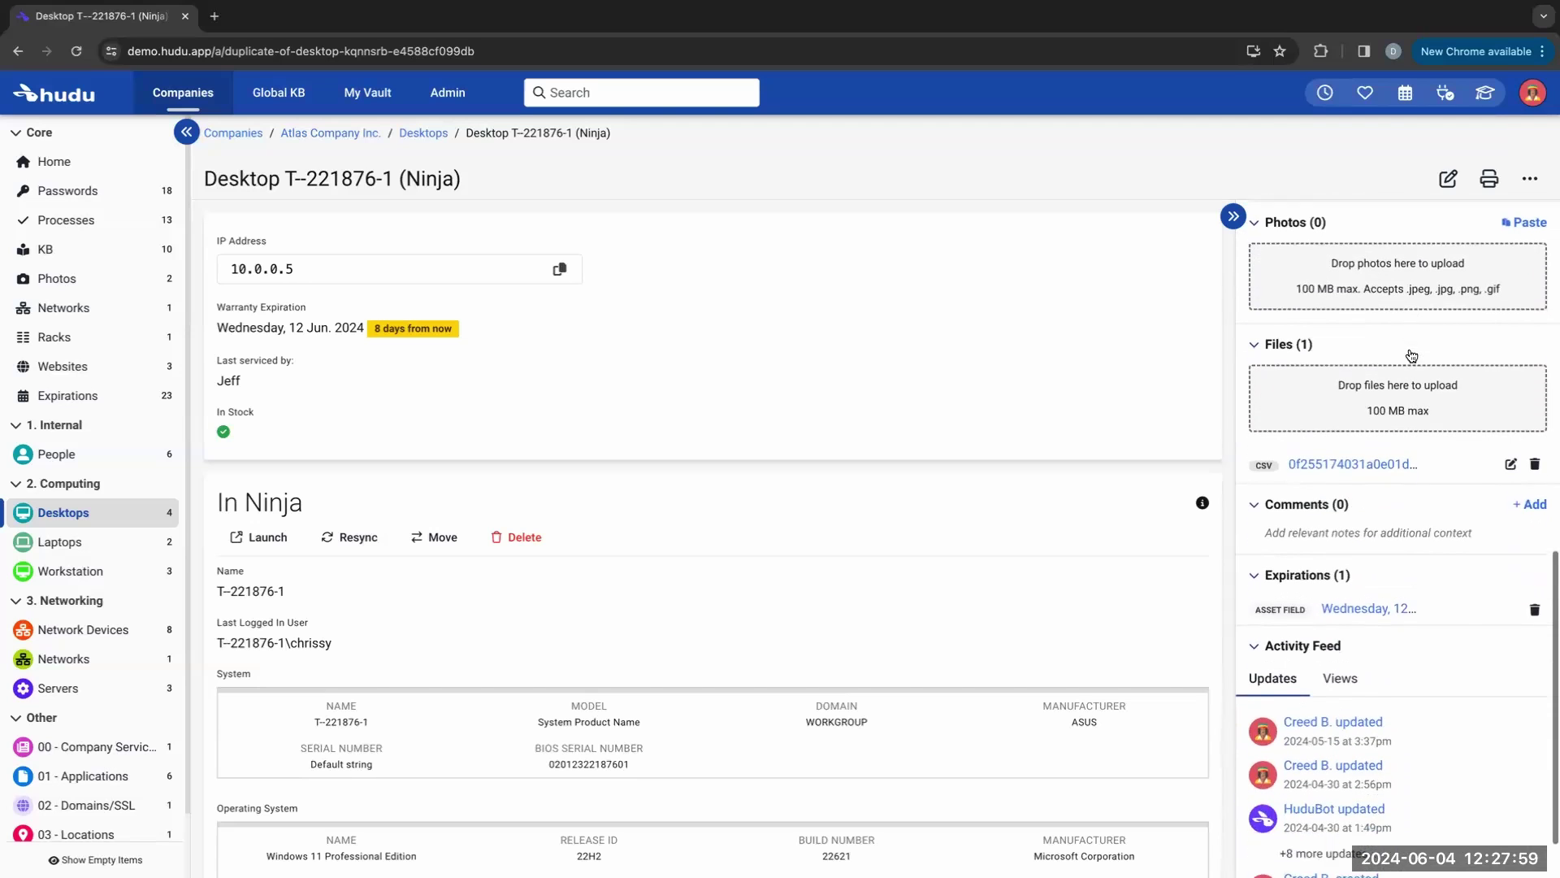
scroll(1409, 355, up, 10)
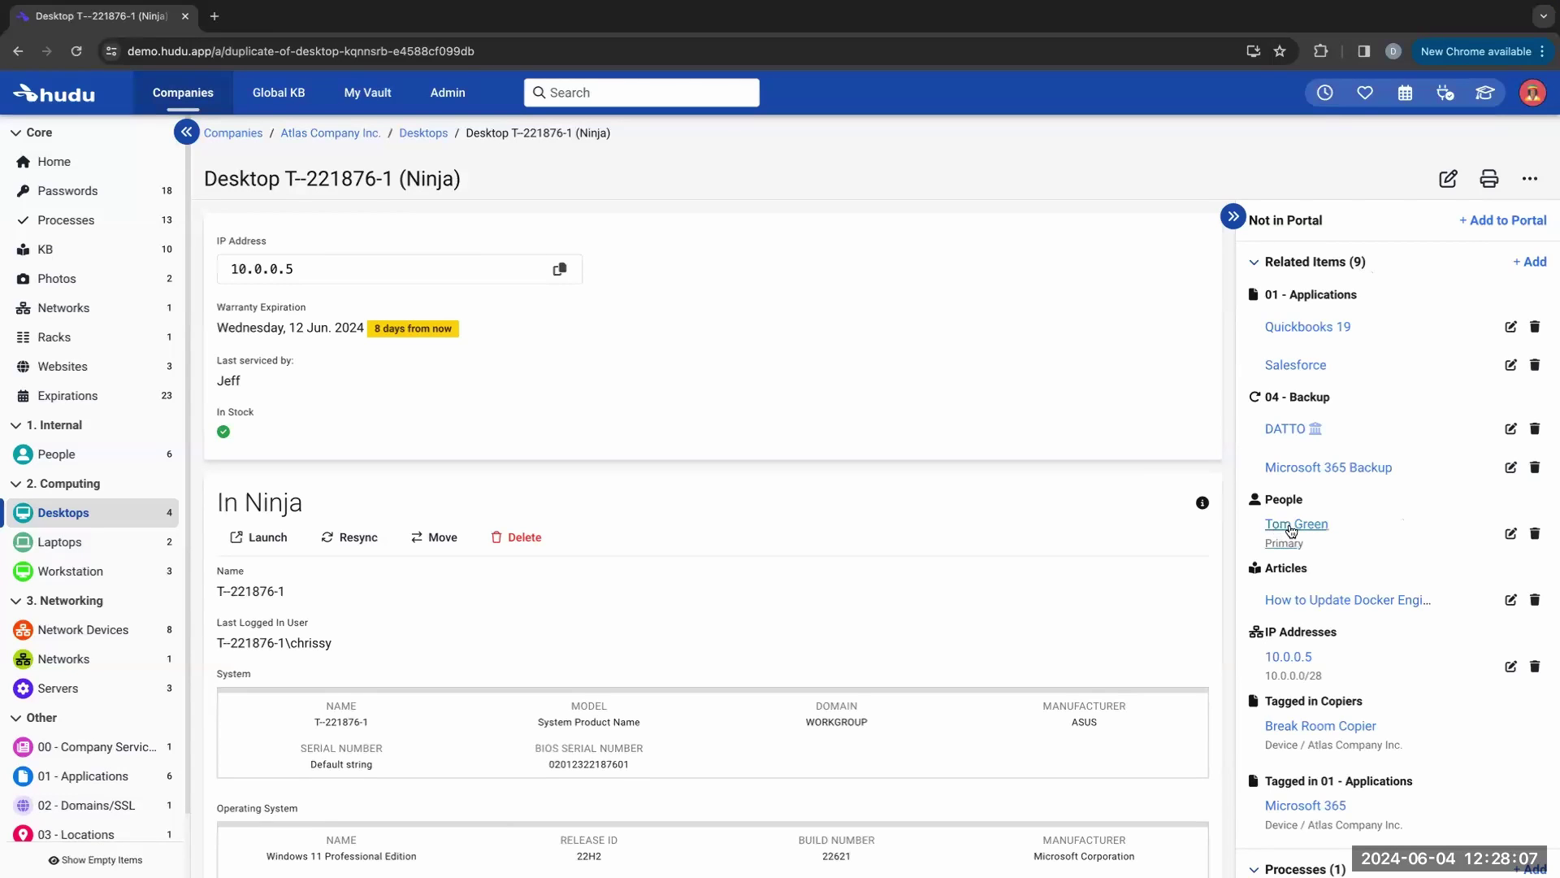
click(1288, 524)
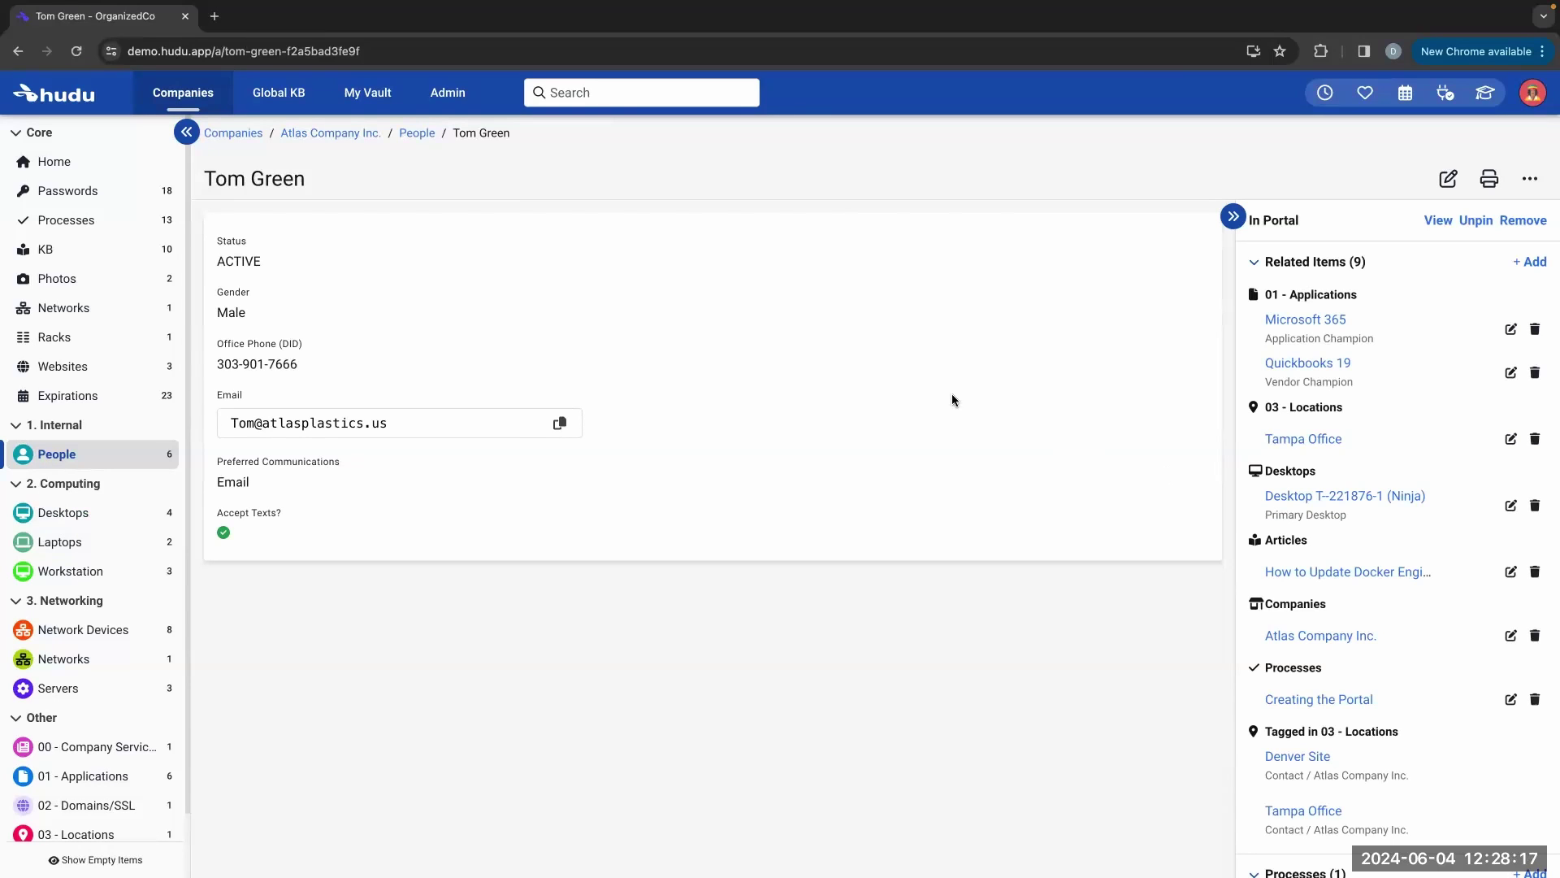
Step: Go to Admin Asset Layouts, preview the New Asset Layout templates, then return to the list
click(458, 104)
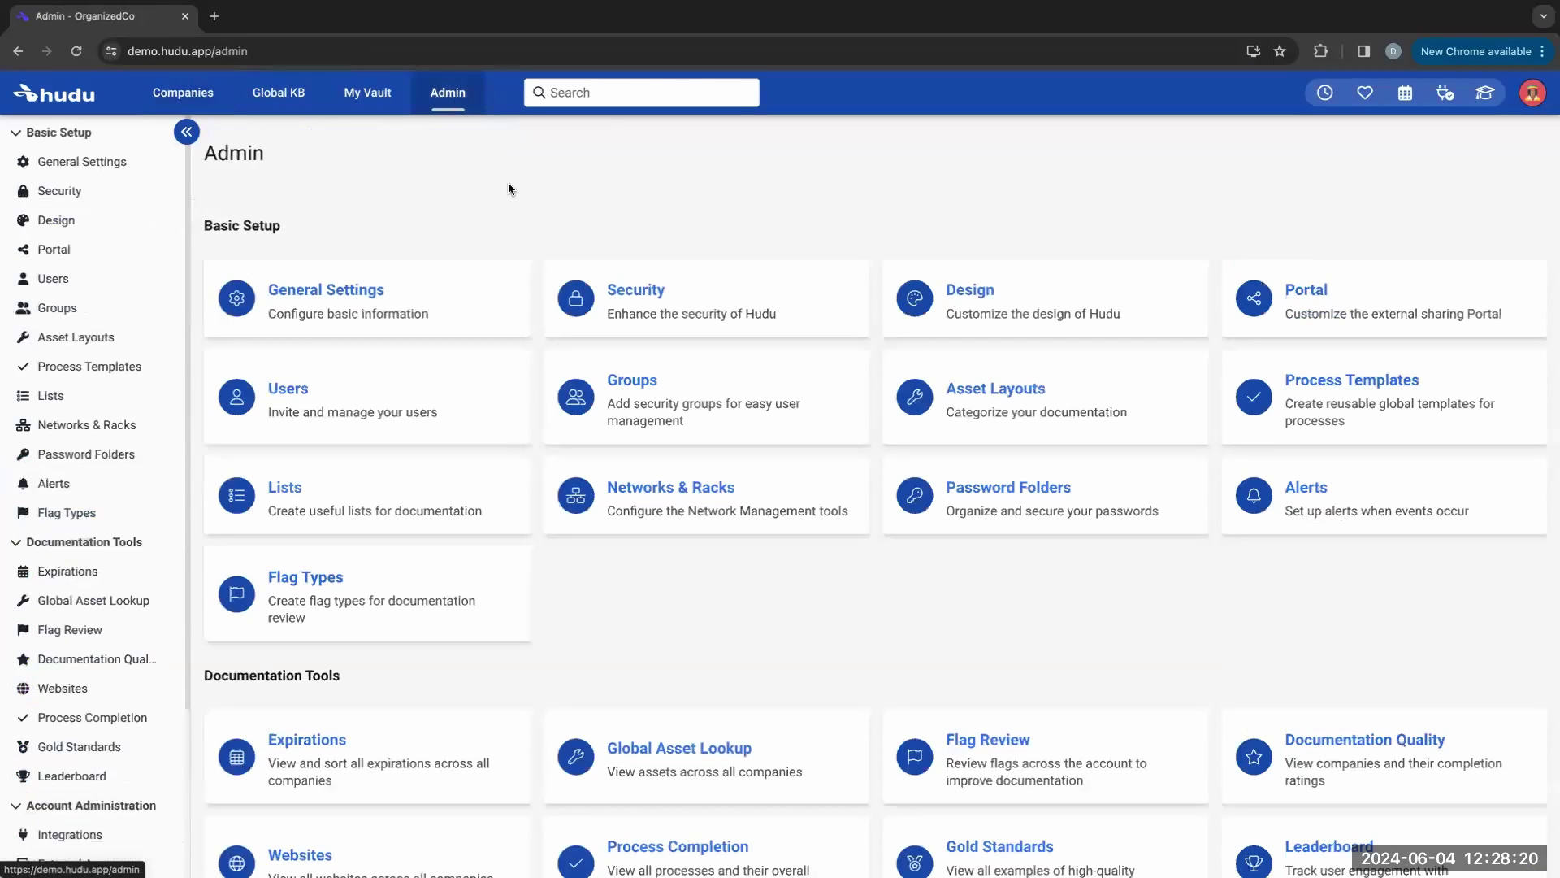
click(1015, 393)
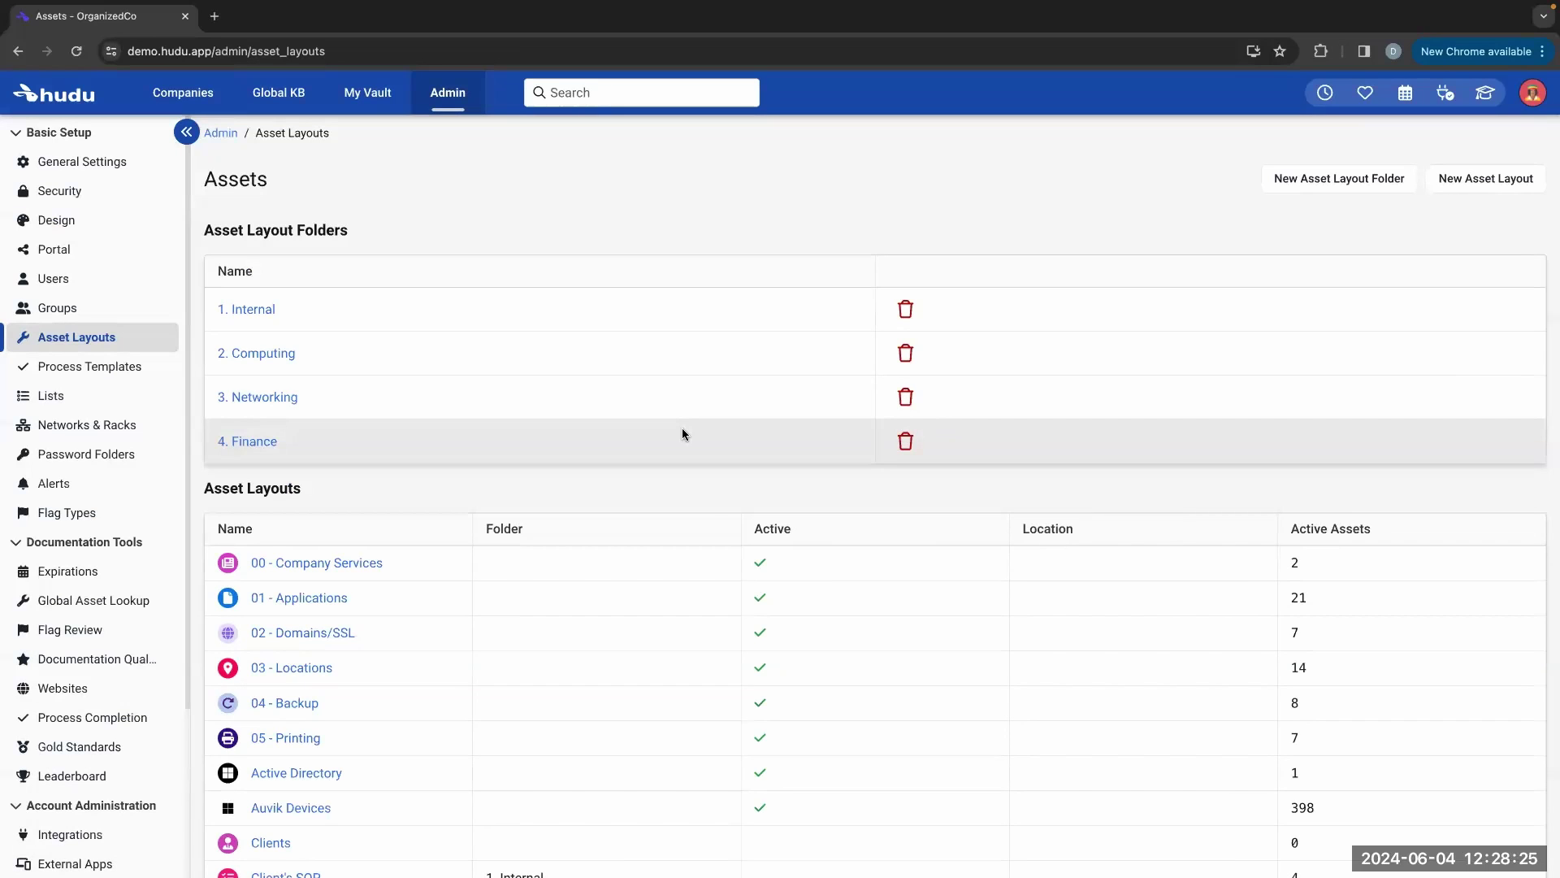
scroll(718, 603, down, 2)
scroll(719, 603, down, 10)
scroll(718, 509, down, 2)
scroll(720, 509, up, 6)
scroll(718, 509, up, 9)
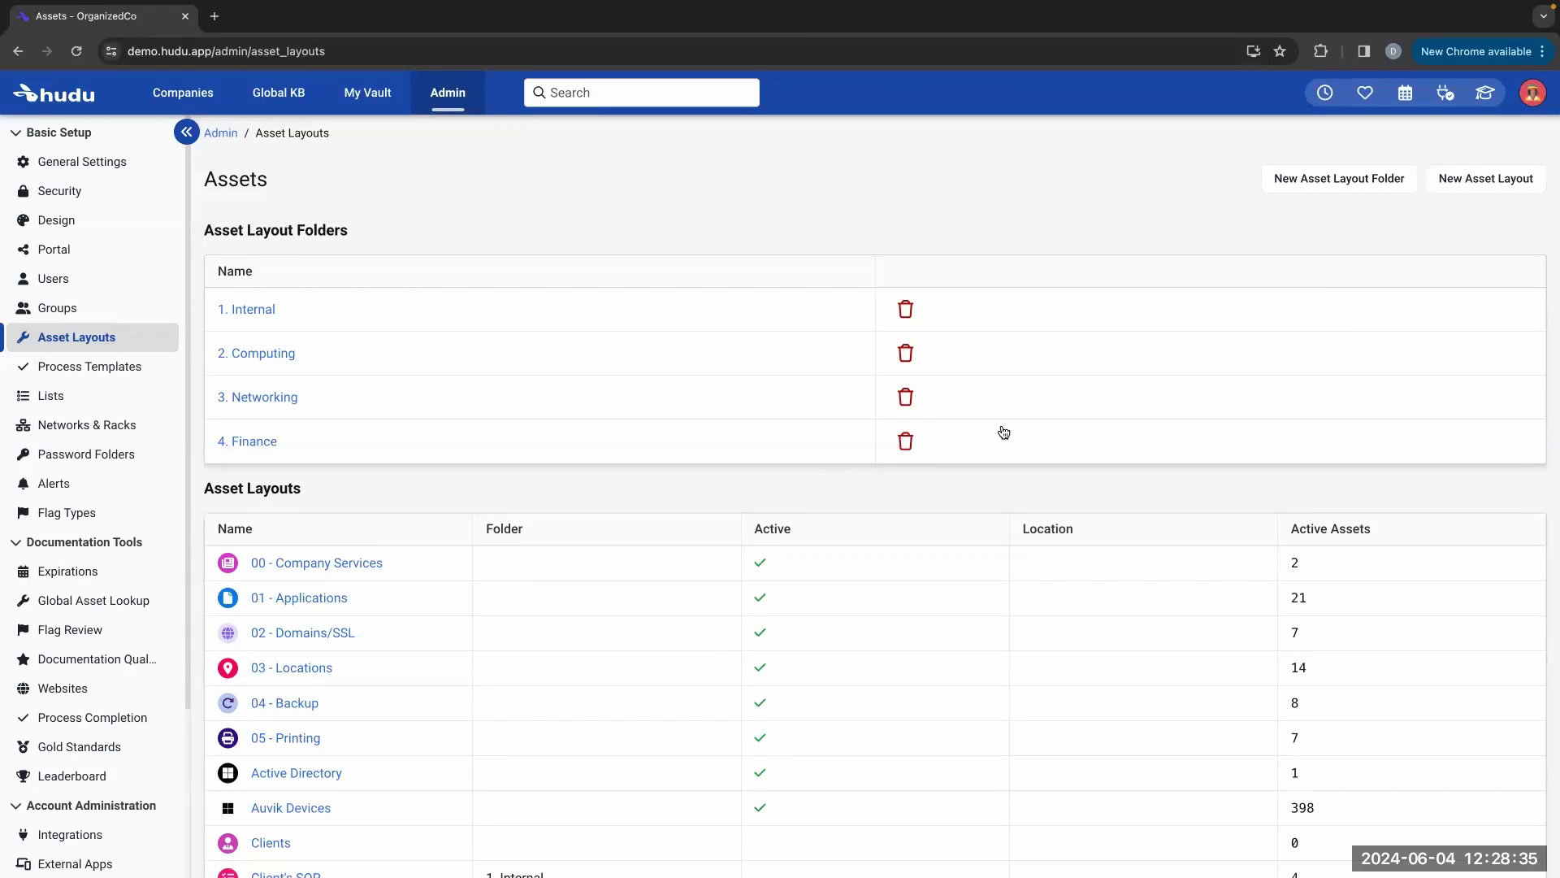
click(1467, 177)
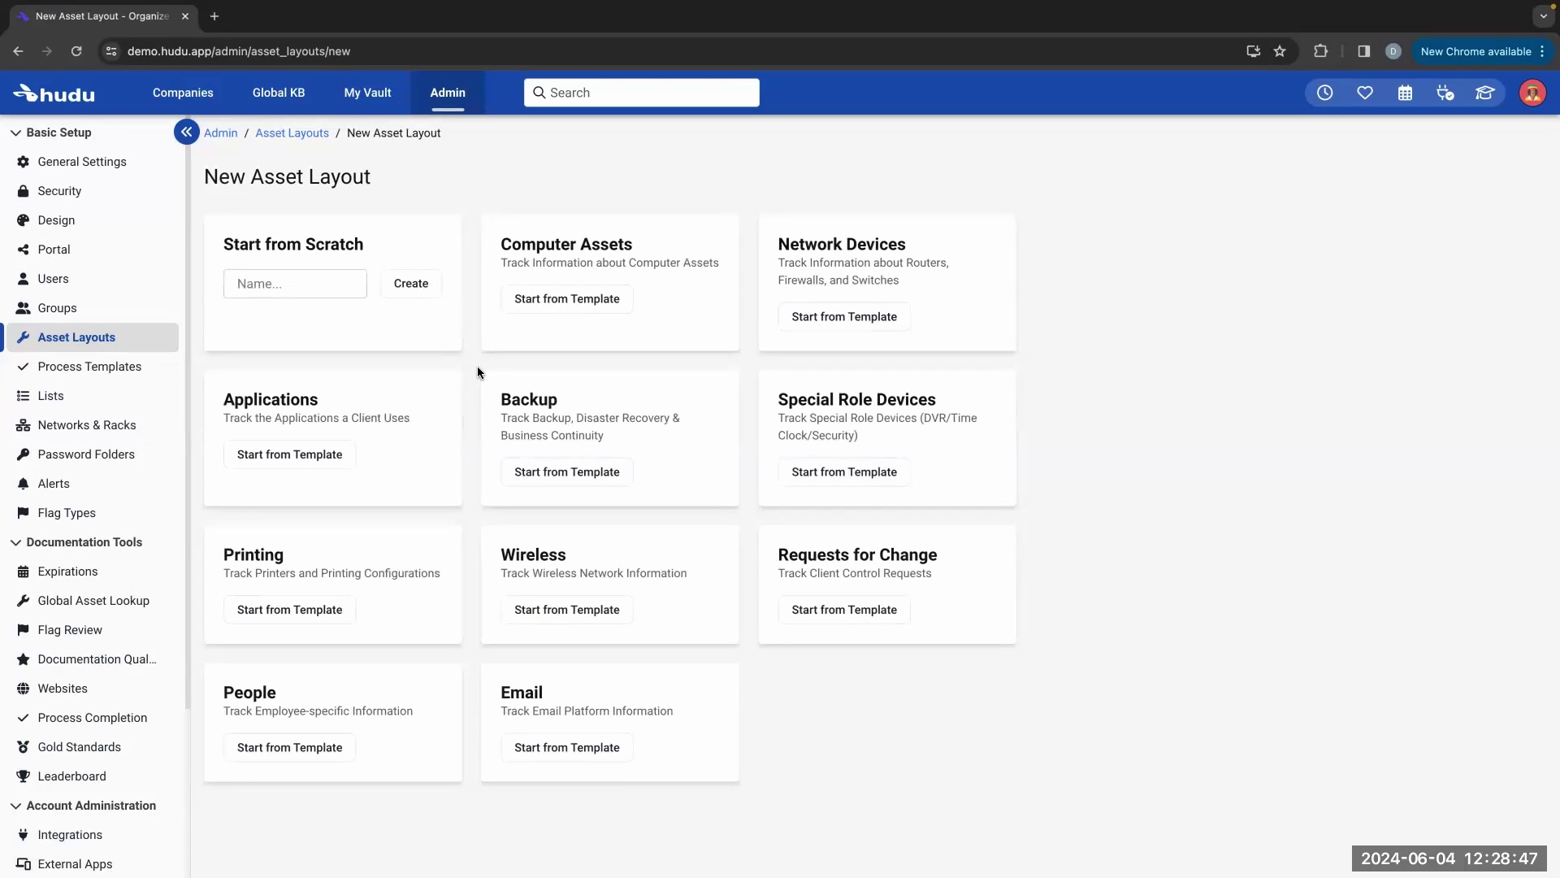
click(289, 134)
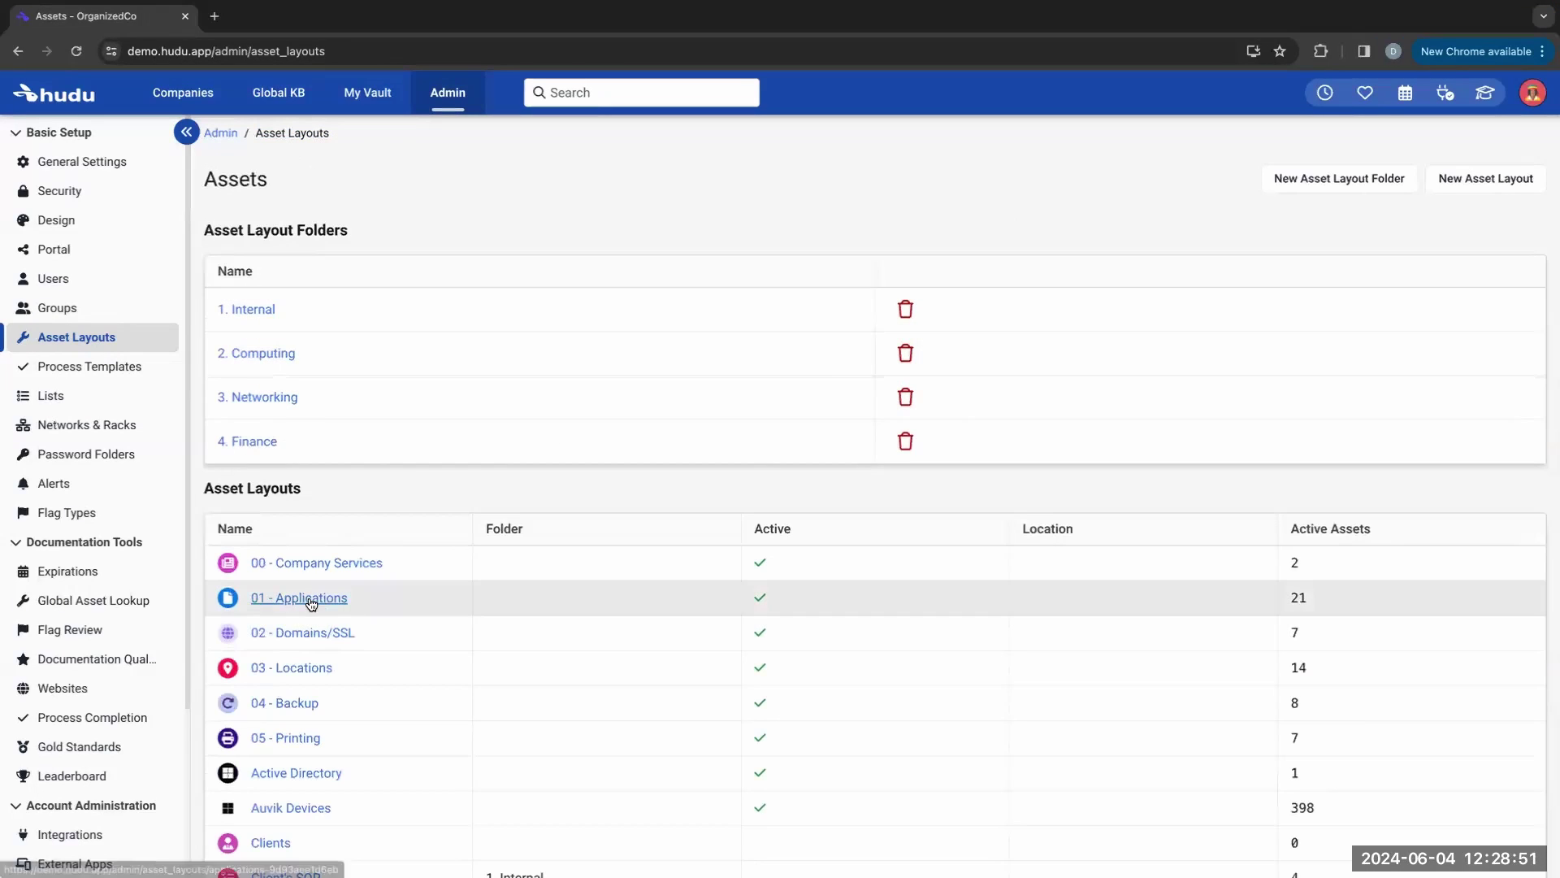
Step: Open the 01 - Applications asset layout and edit its GENERAL field
click(309, 598)
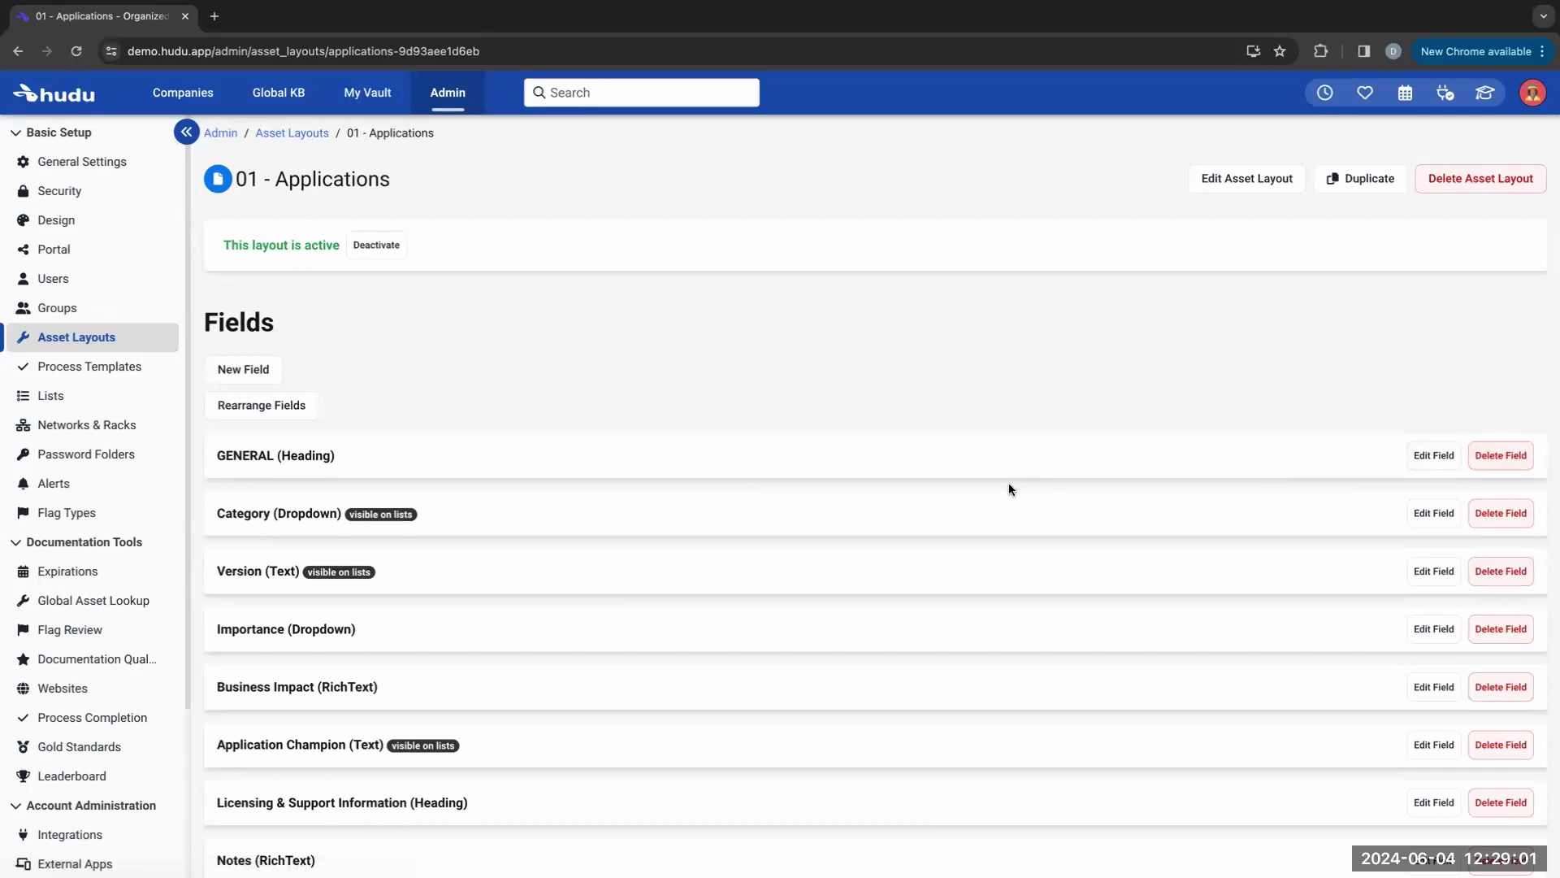
scroll(1008, 485, down, 2)
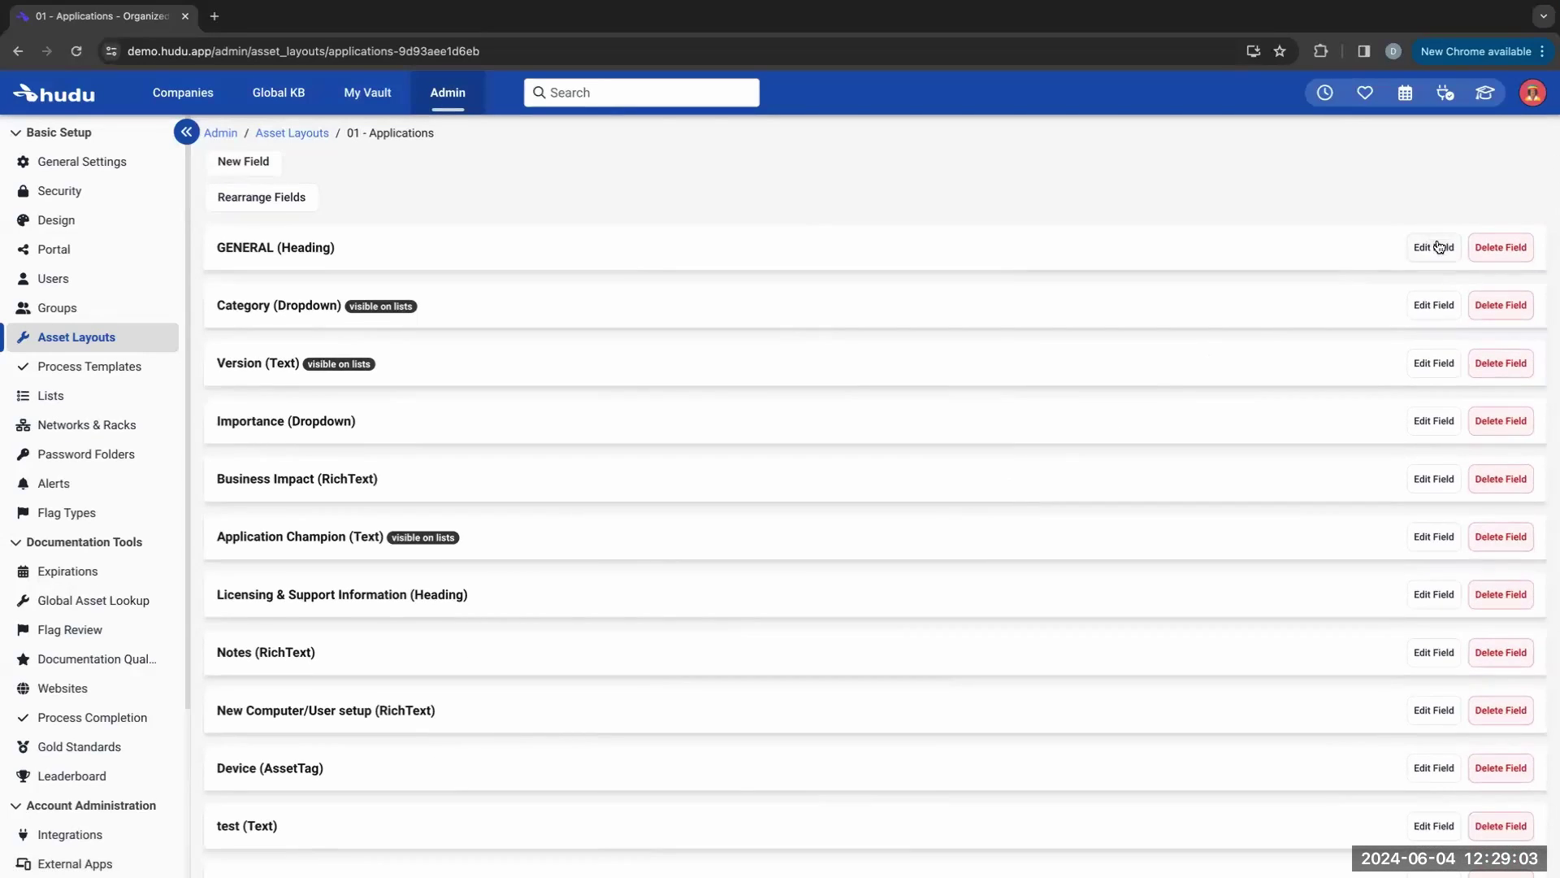
click(1421, 247)
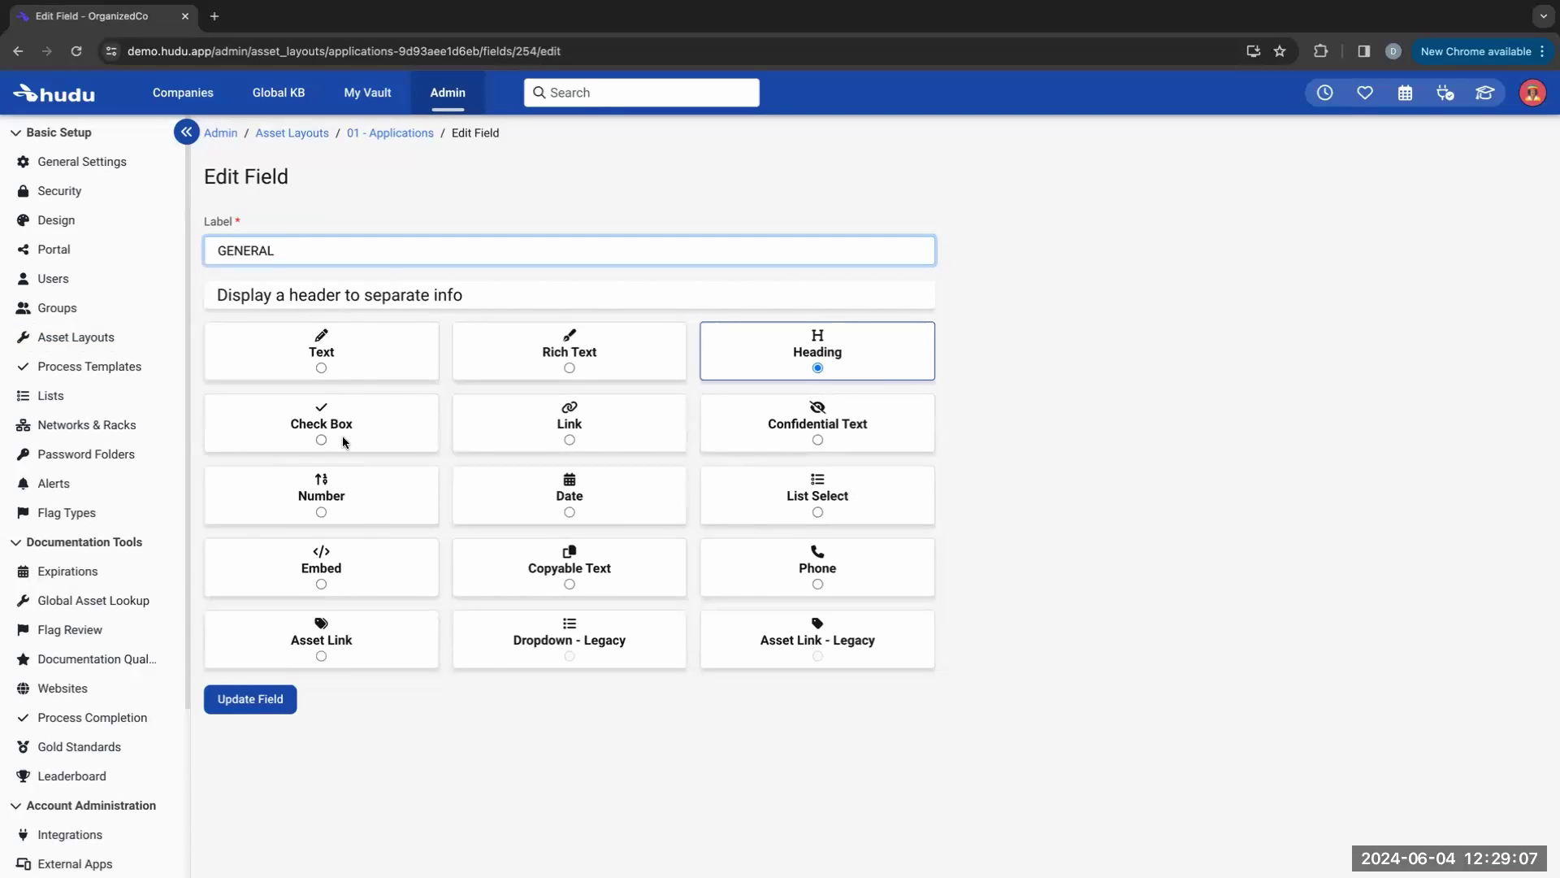
Step: Switch the GENERAL field type to Date, enabling Add to Expirations and Make Field Required
click(318, 373)
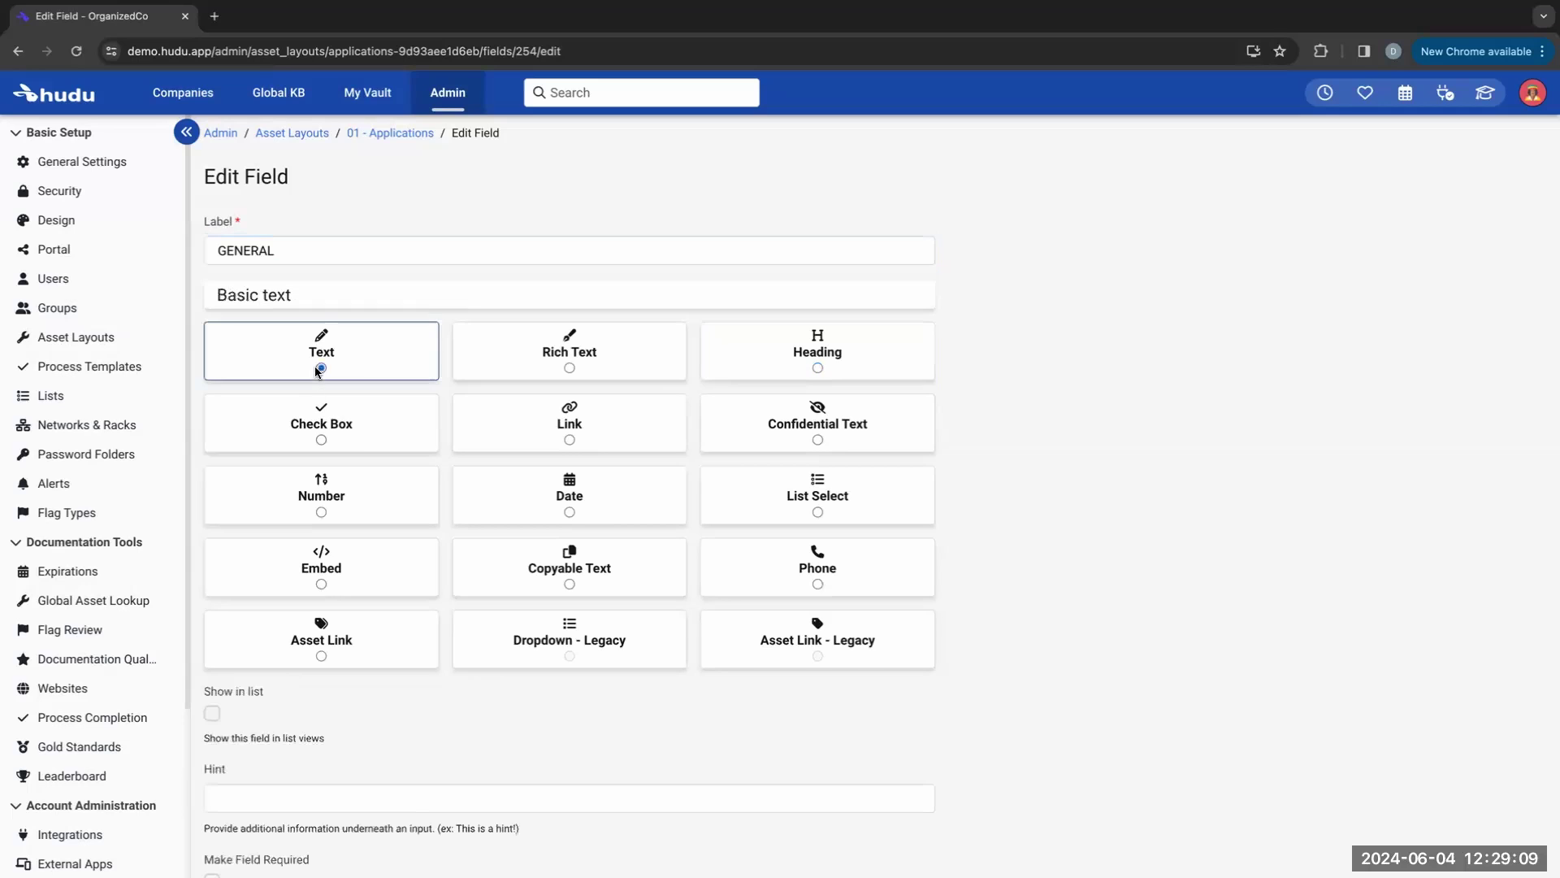
click(326, 445)
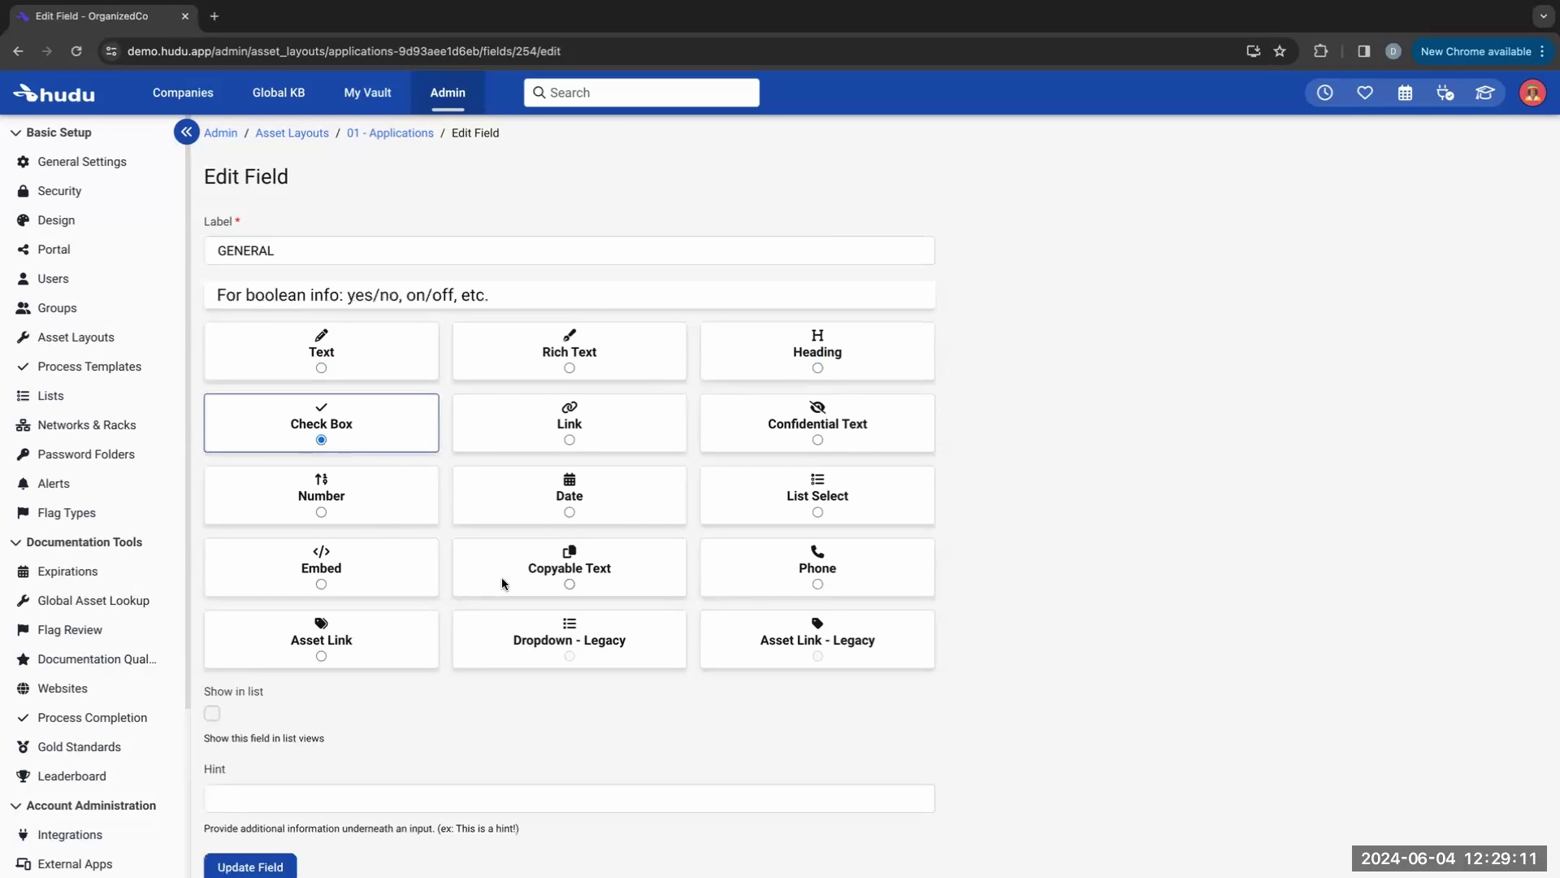
click(567, 513)
scroll(447, 550, down, 3)
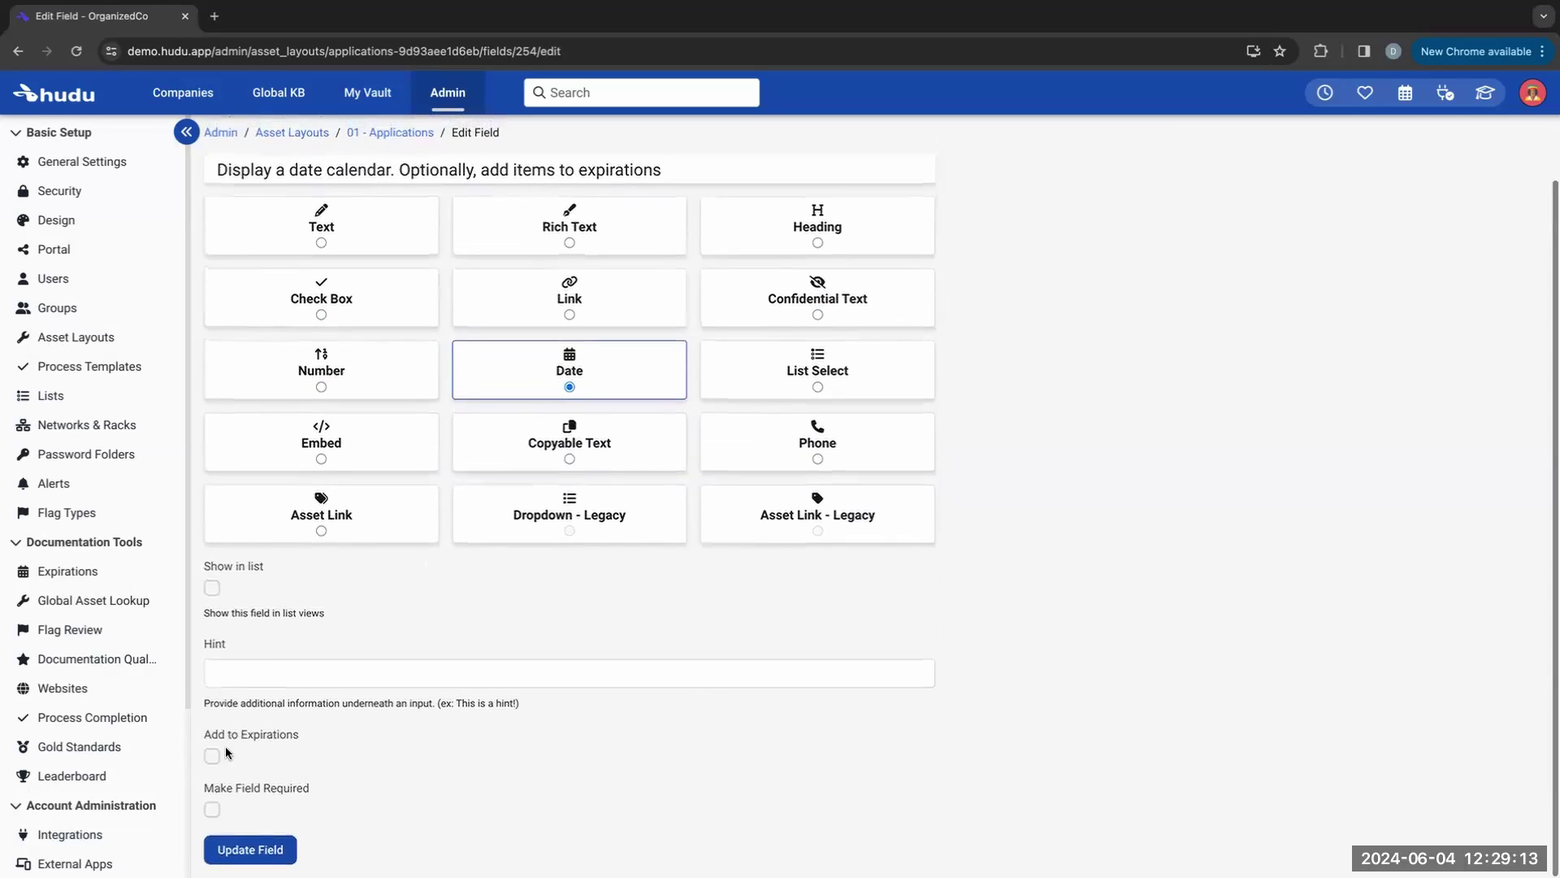
click(212, 756)
click(212, 811)
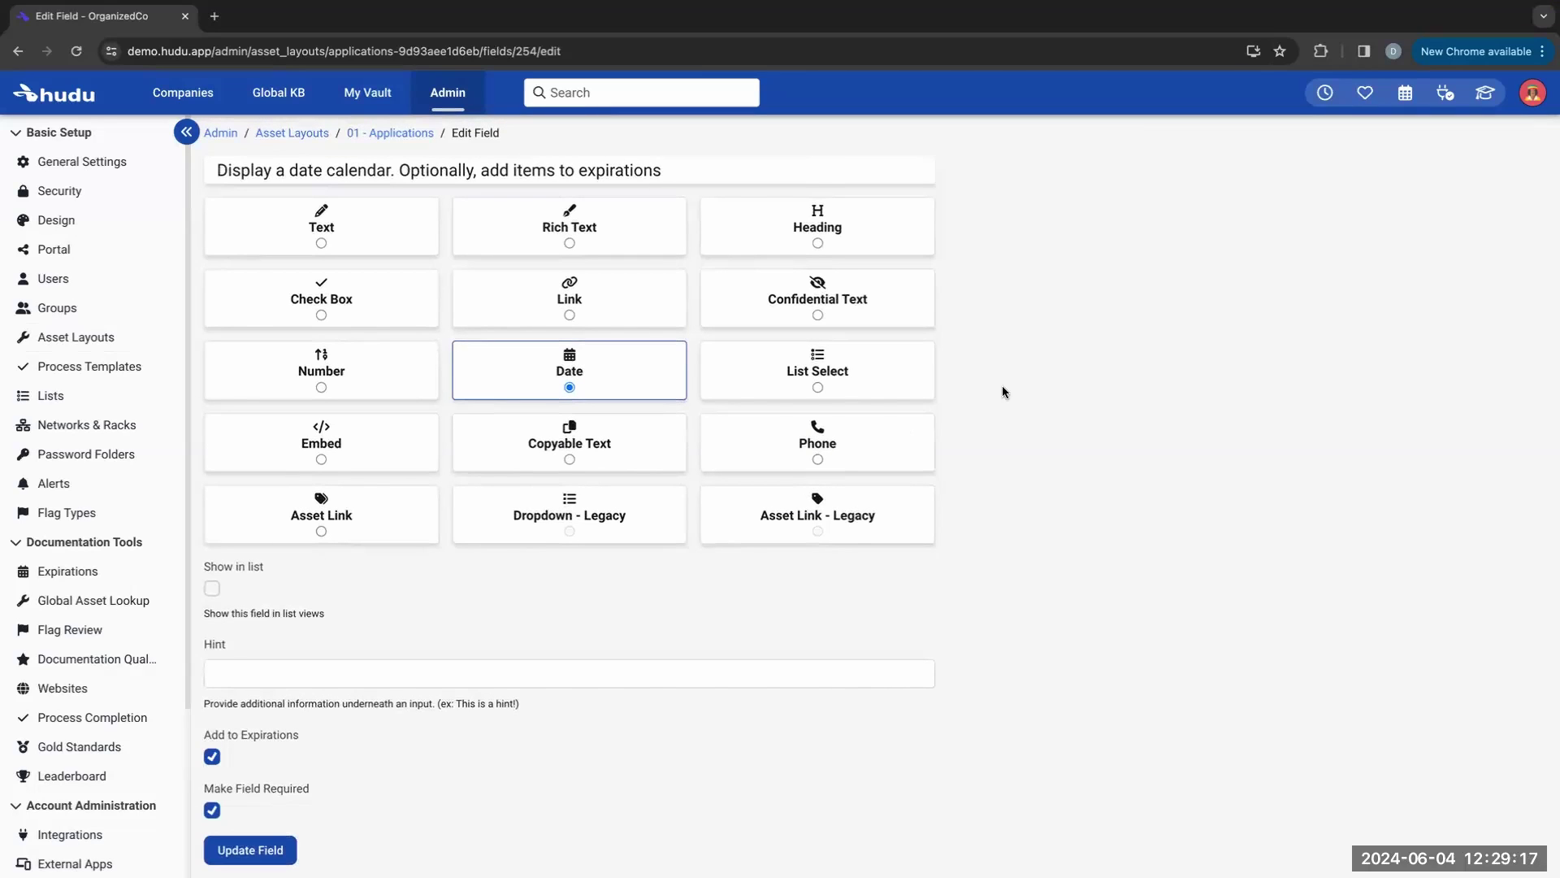
scroll(1005, 391, up, 3)
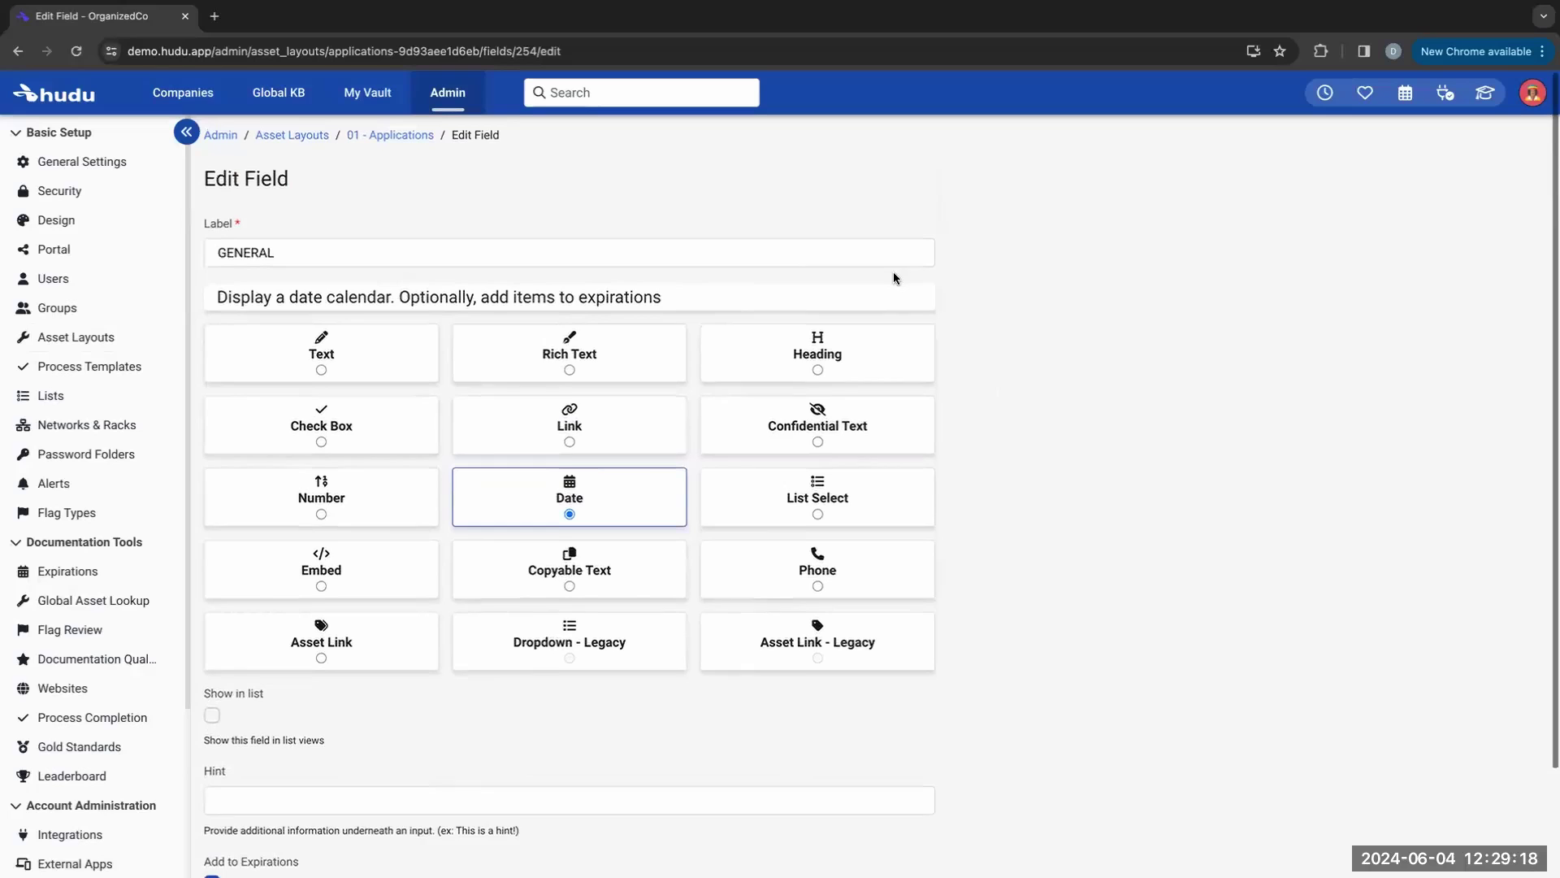
click(443, 95)
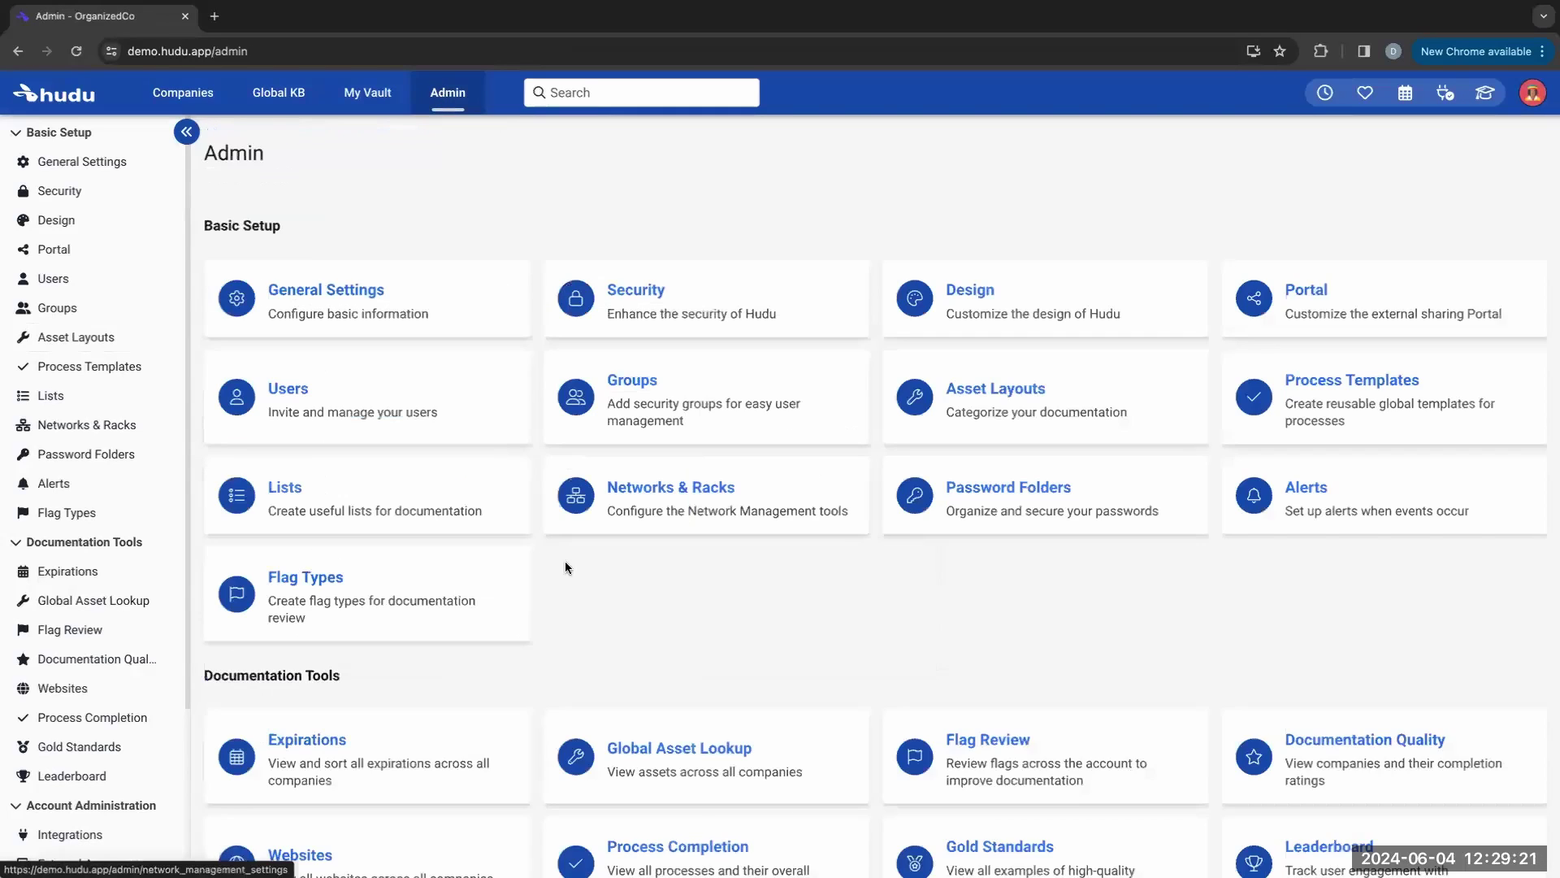
scroll(552, 569, down, 3)
scroll(487, 650, down, 2)
click(417, 708)
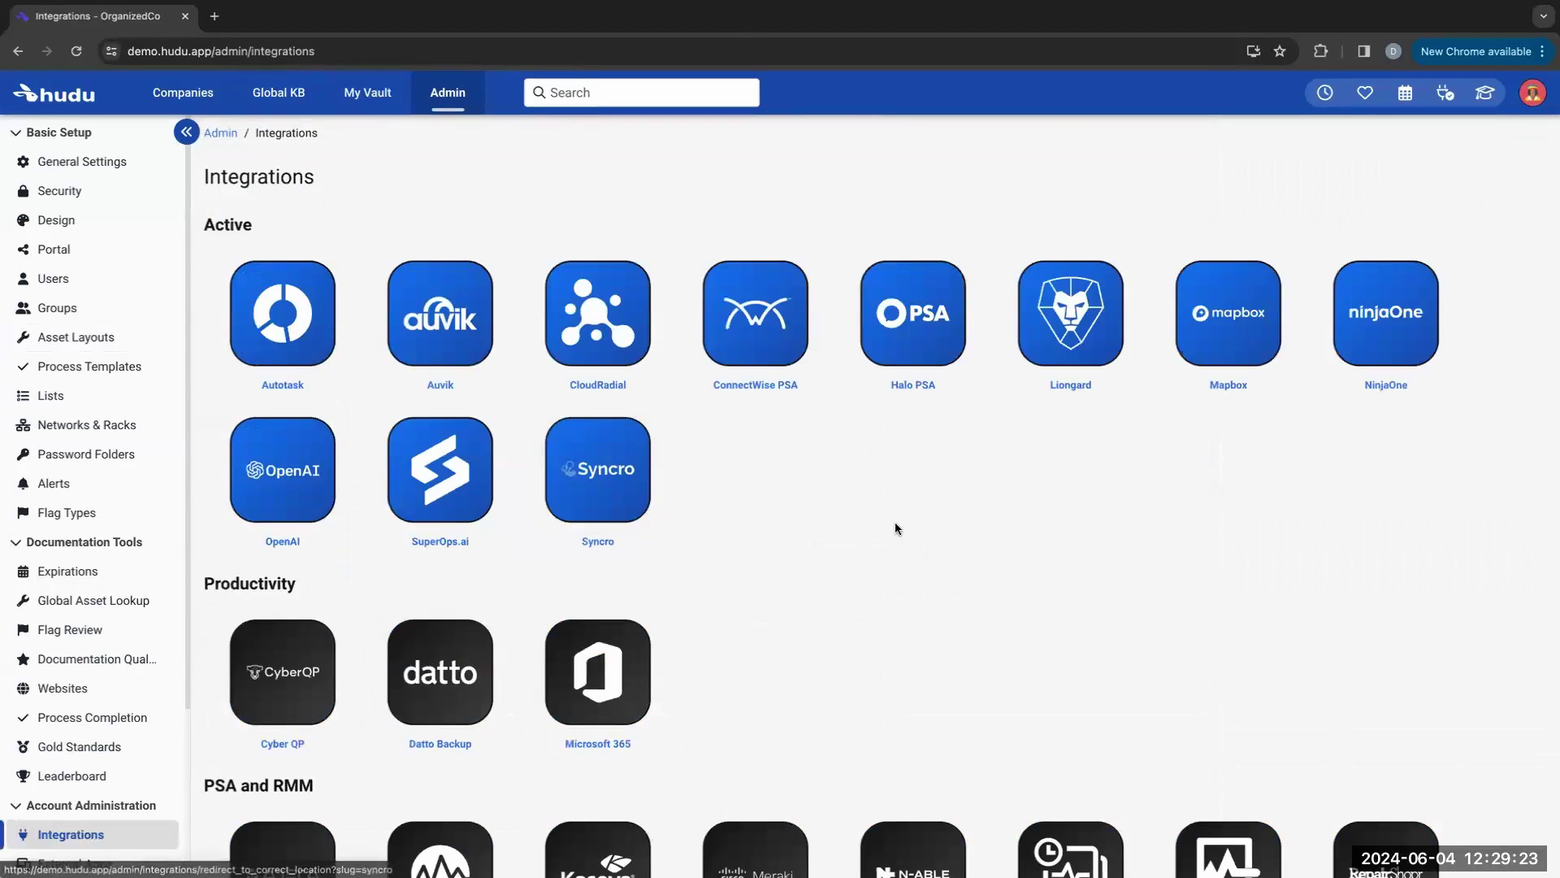
scroll(890, 522, down, 2)
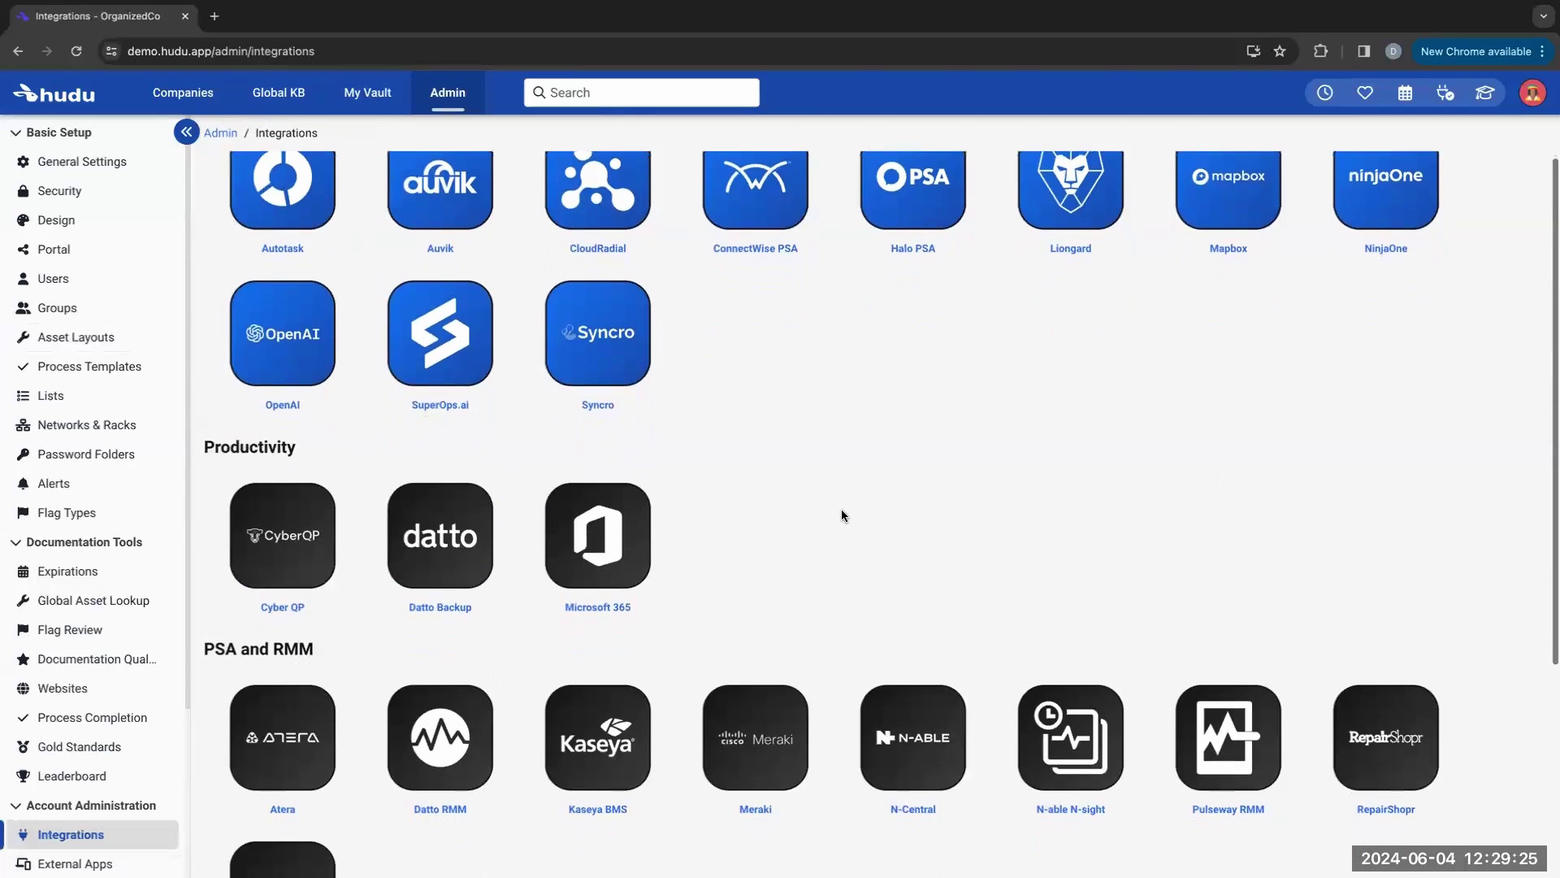
scroll(834, 514, down, 4)
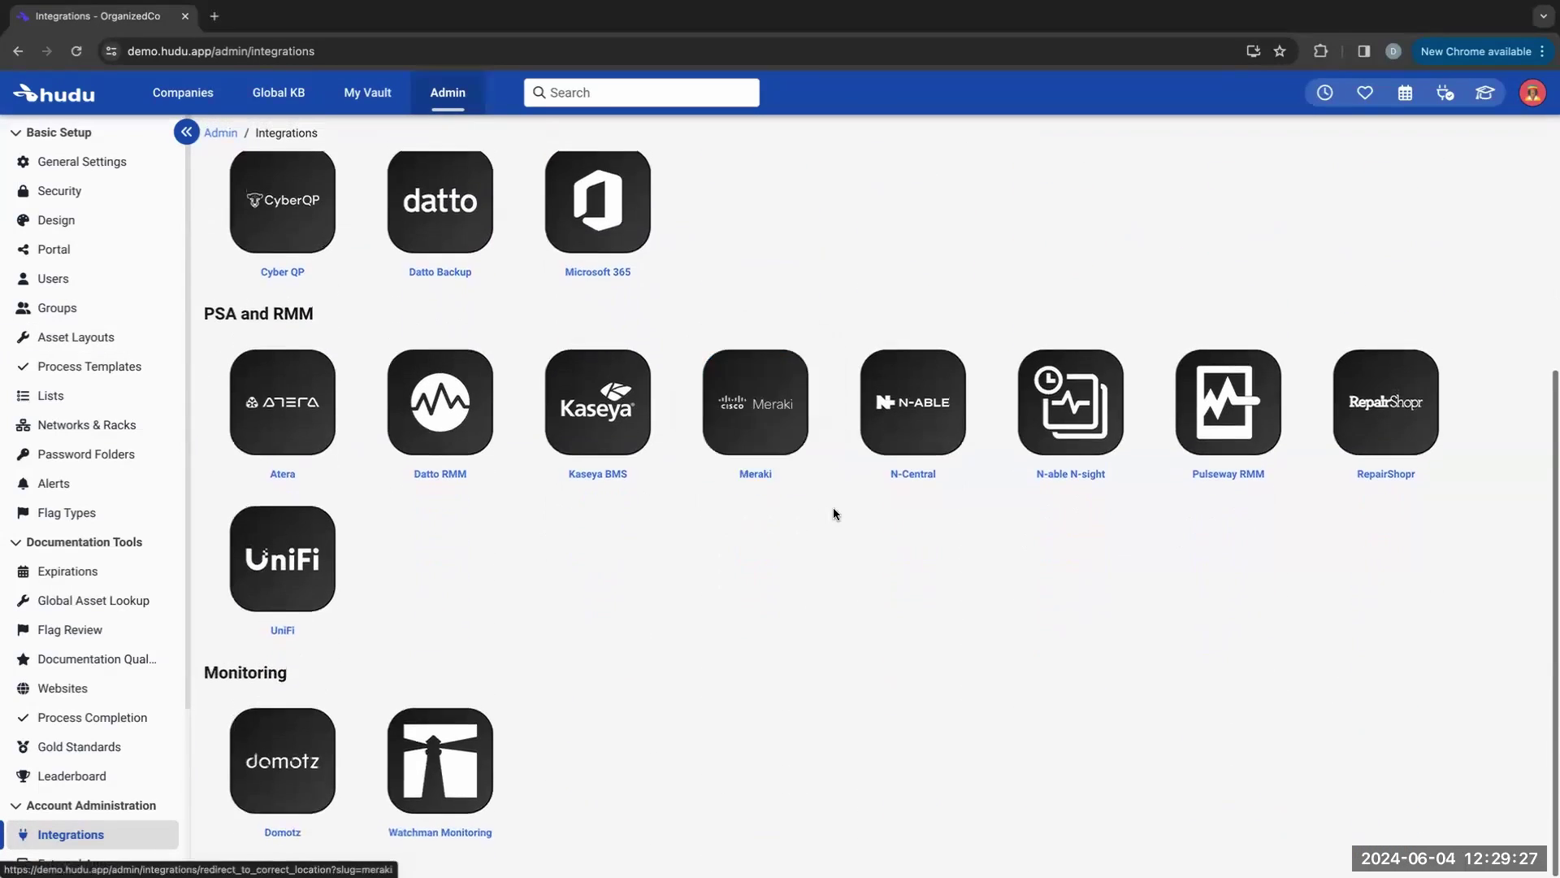
scroll(834, 514, up, 7)
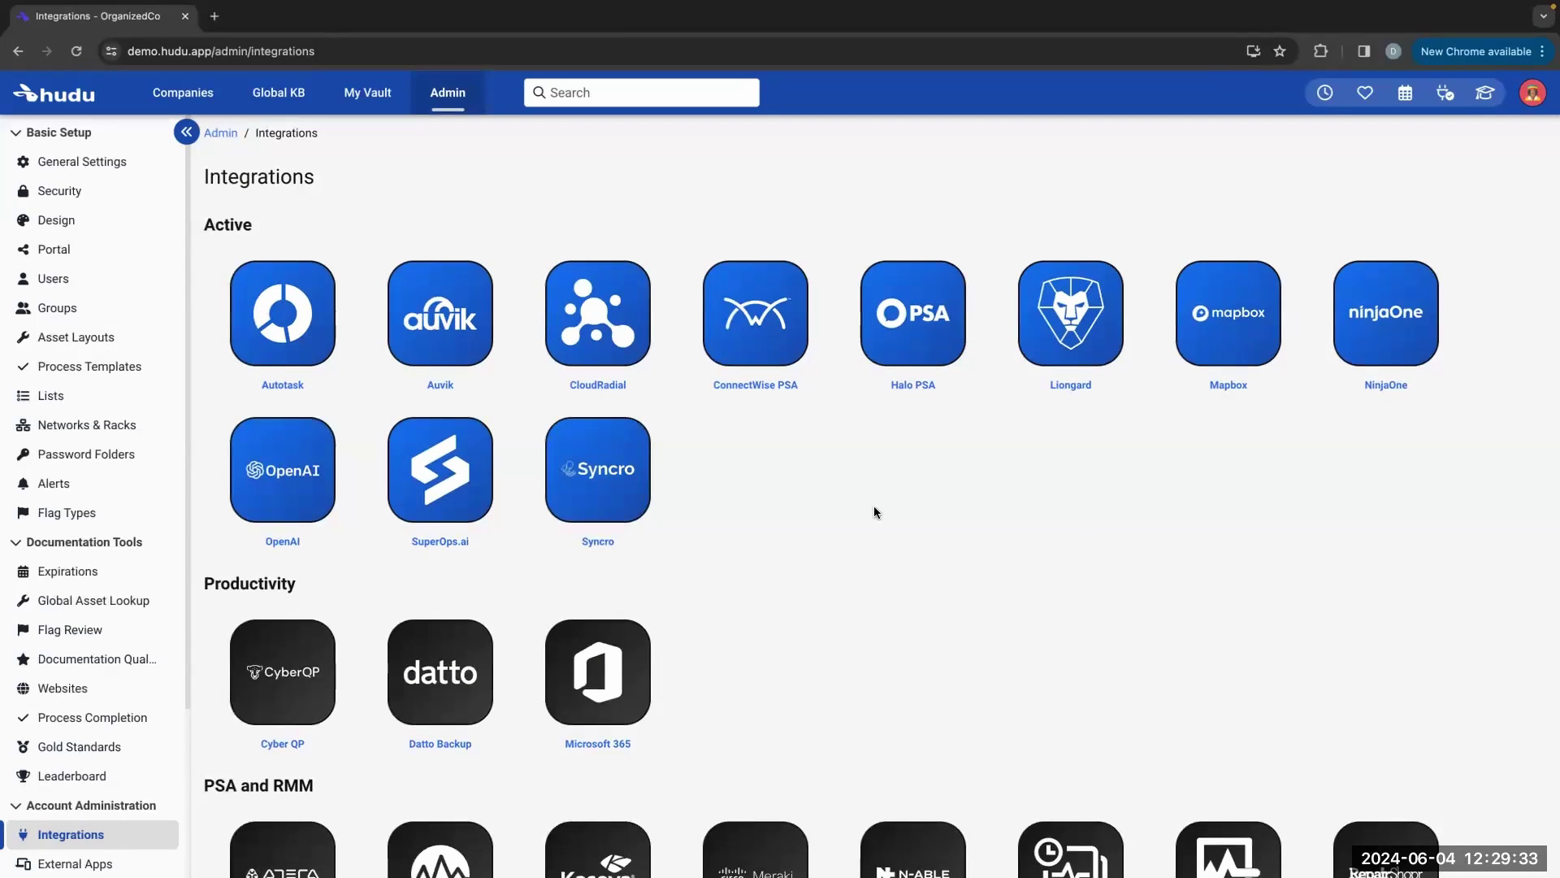
Step: From the Admin overview, review the Security card's authentication, IP access control and default options, then return to Admin
click(464, 96)
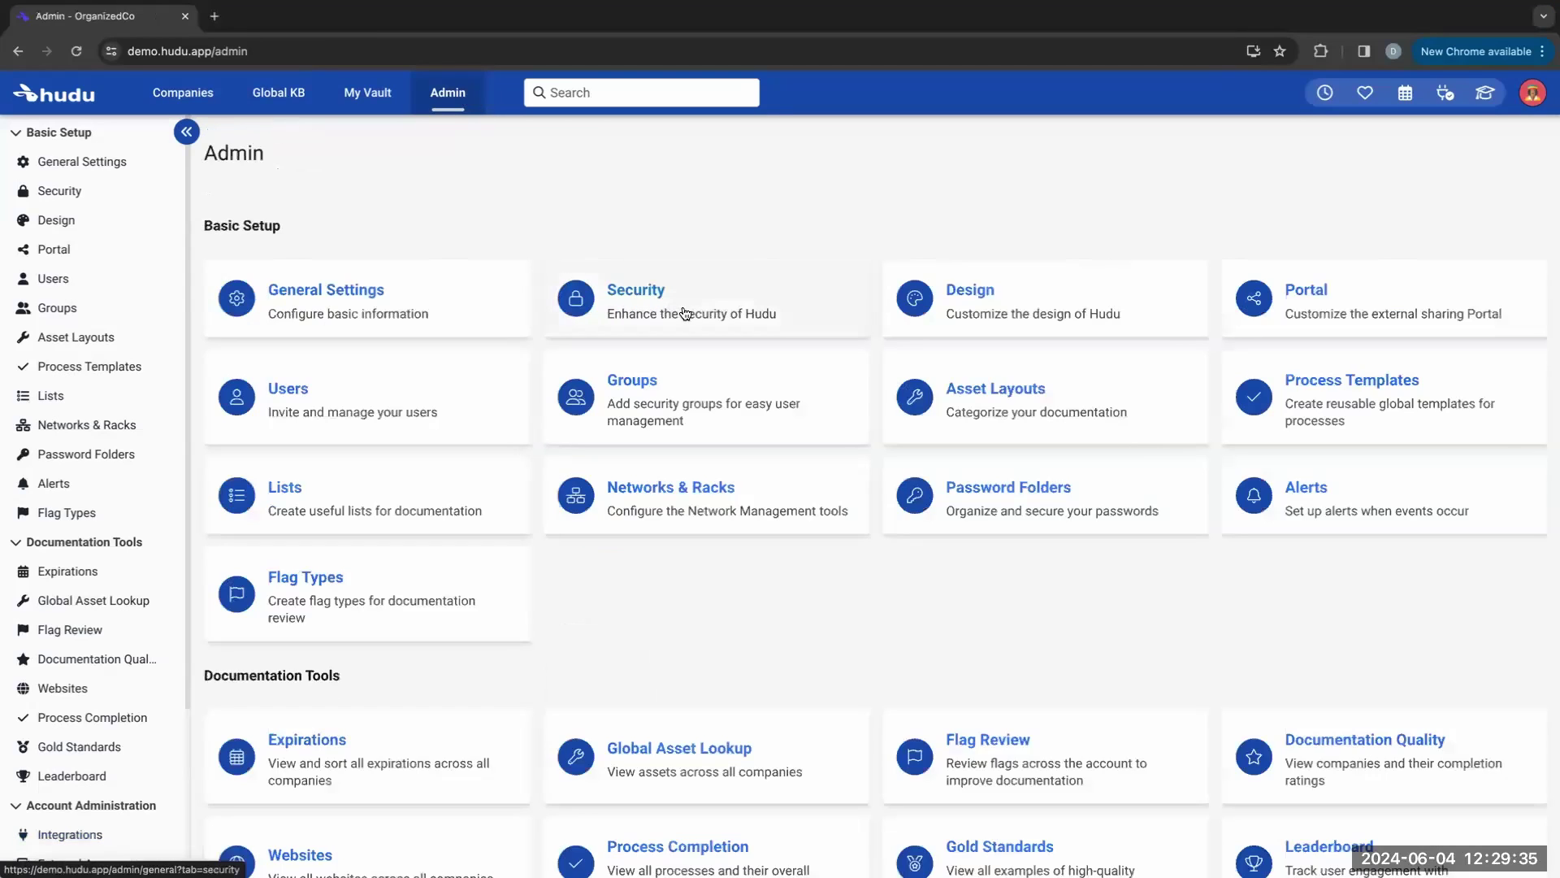
click(683, 311)
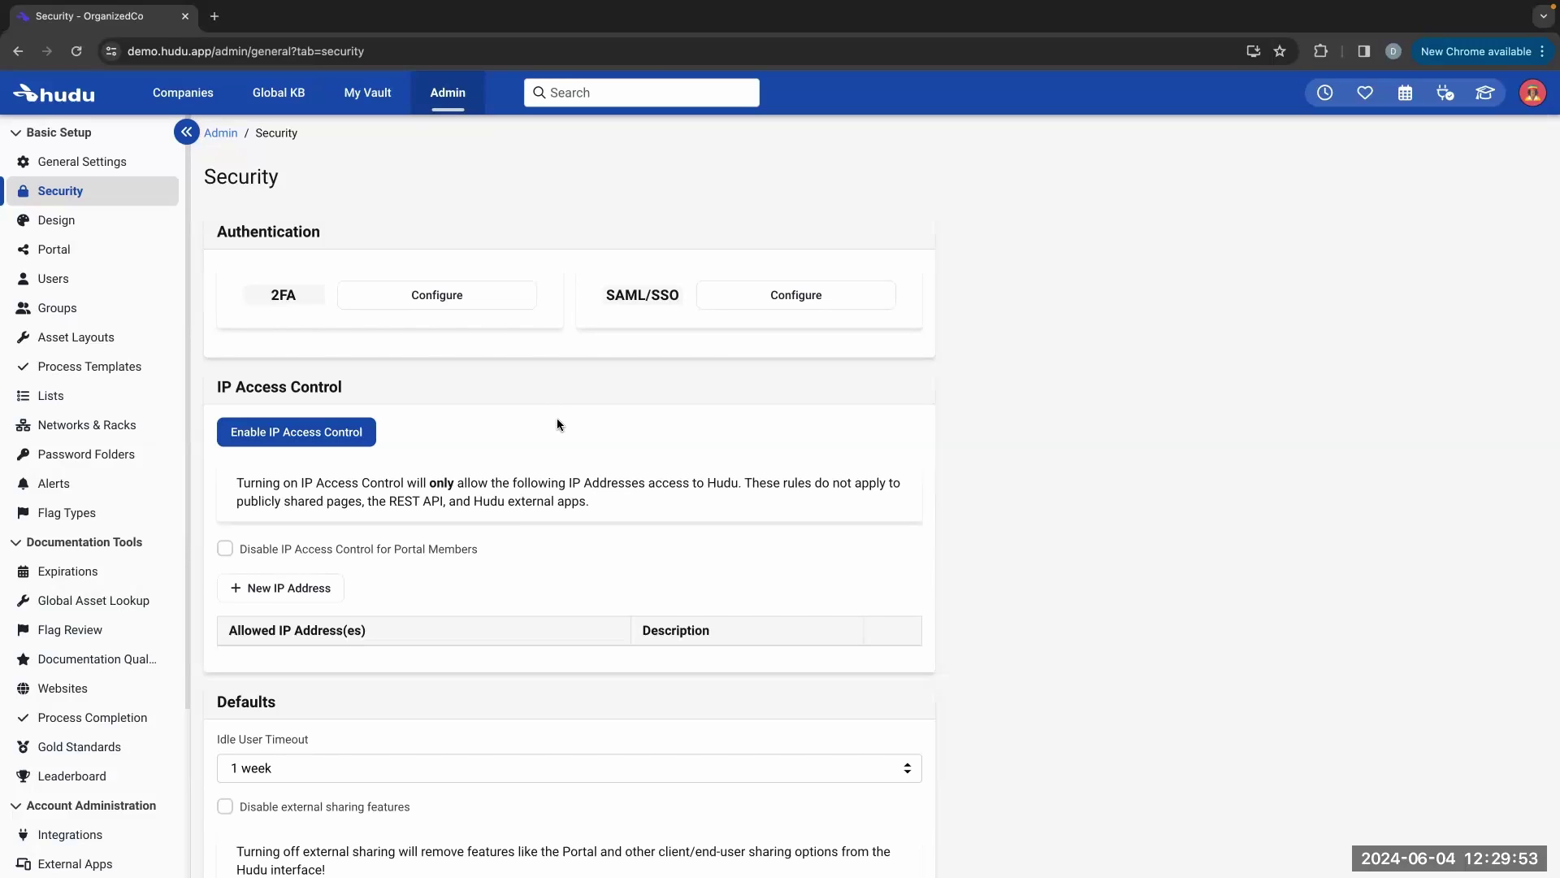
click(446, 104)
Step: Under Account Administration, view External Apps: the Mobile App and the ConnectWise Control Extension
scroll(454, 719, down, 4)
click(681, 702)
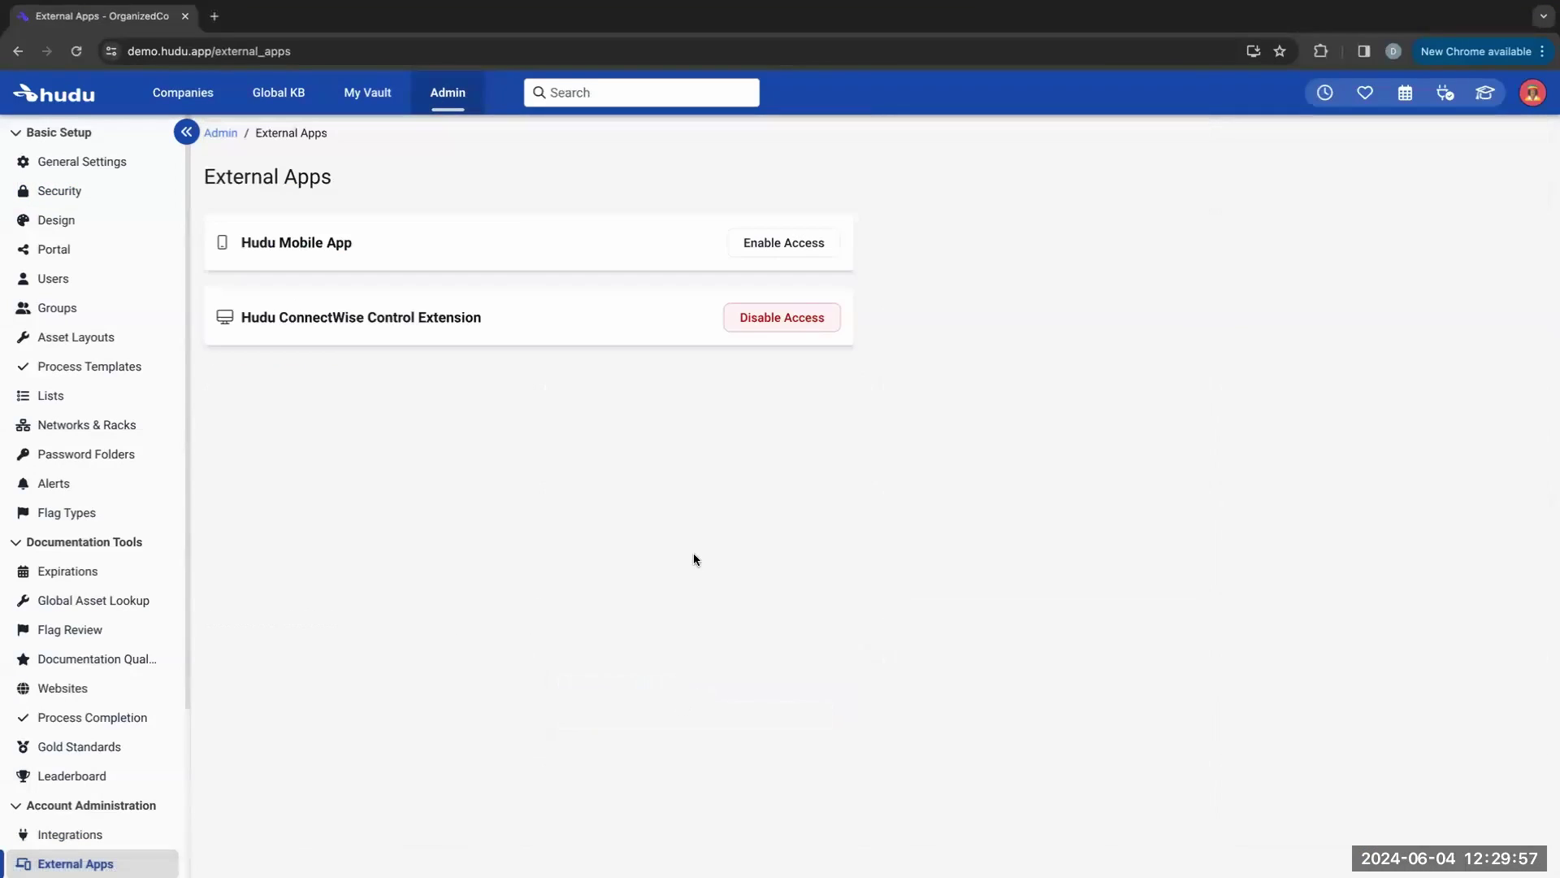